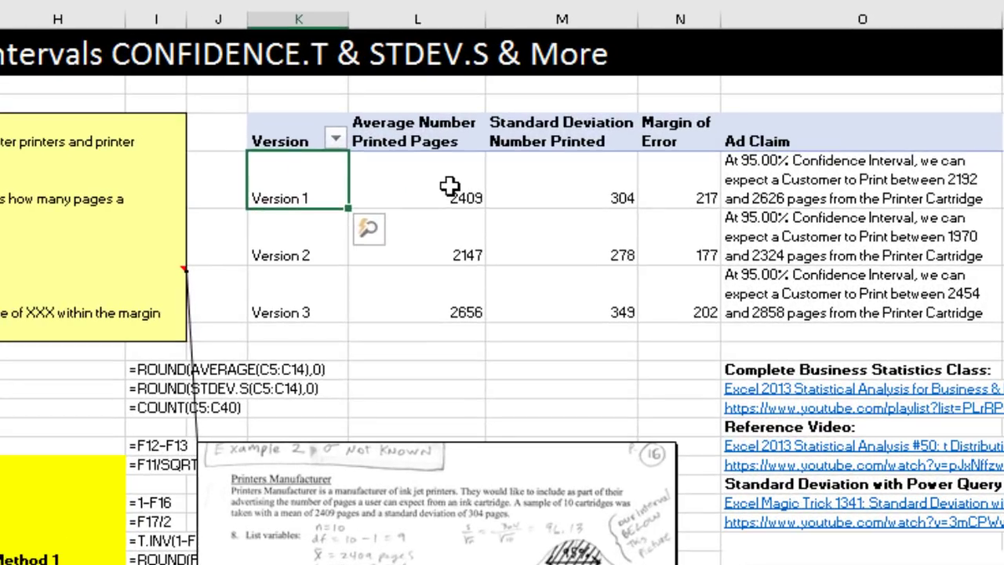
Examine the Version 1 average, standard deviation, margin of error and ad claim in the finished PivotTable.
click(706, 236)
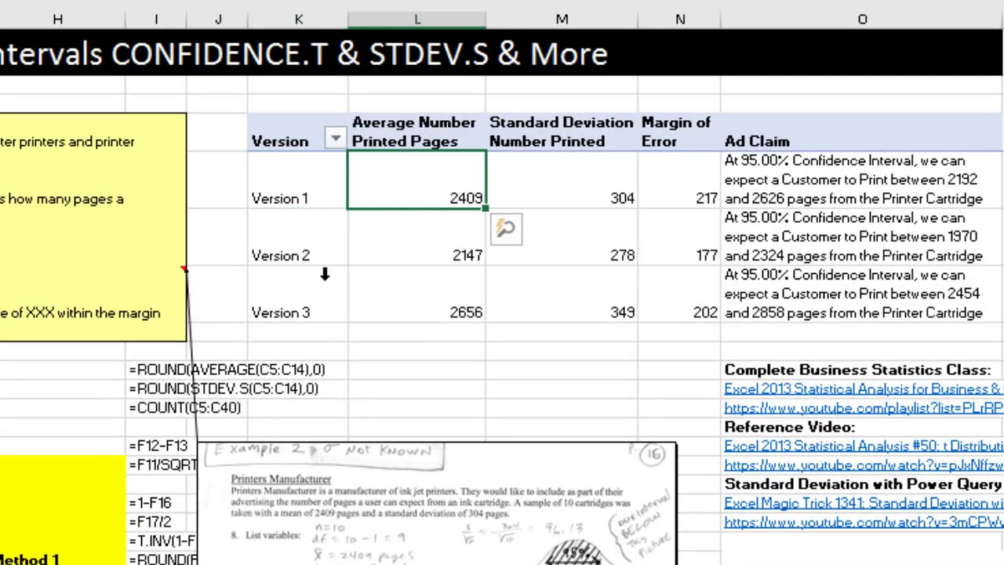
click(571, 187)
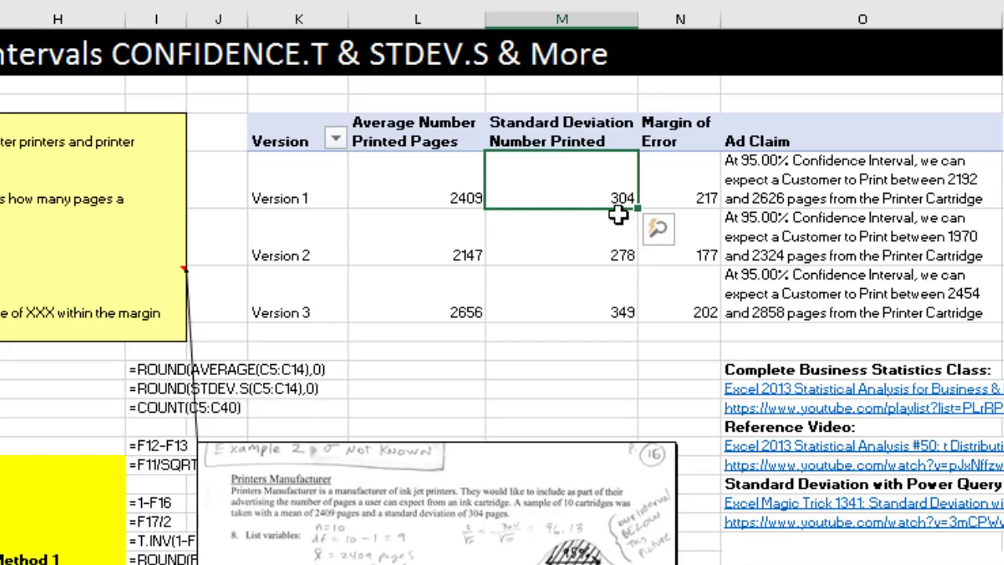
click(700, 196)
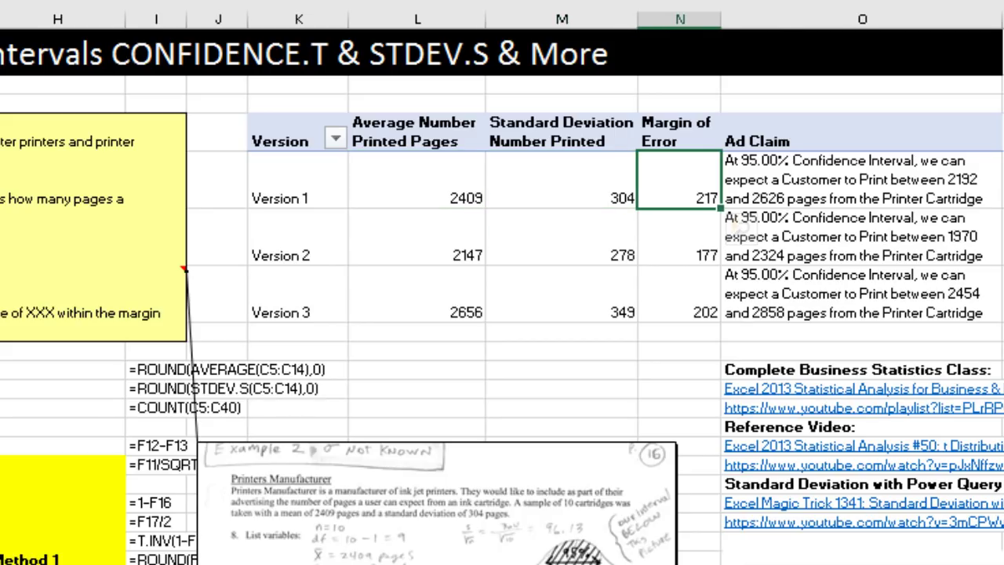
key(Right)
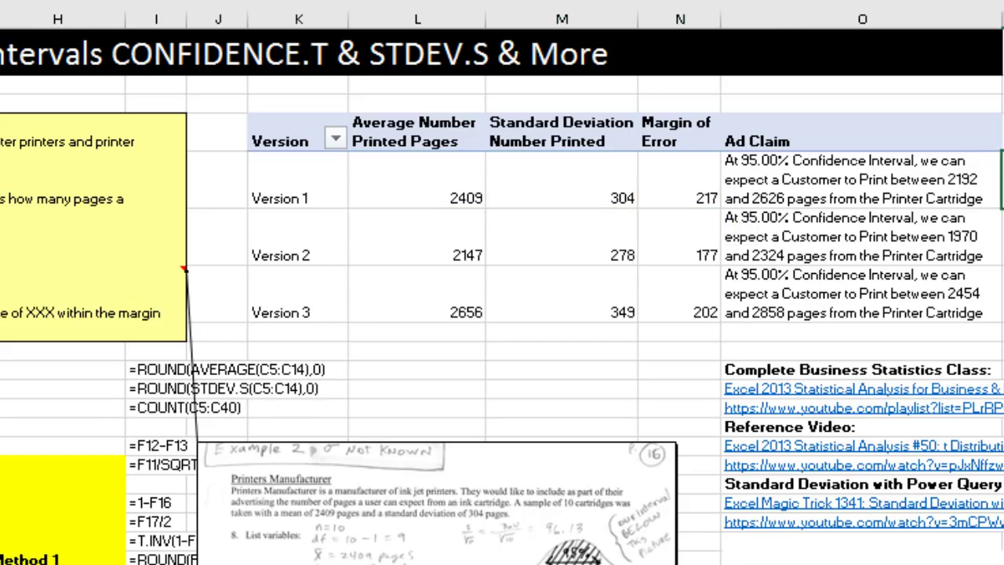
click(977, 169)
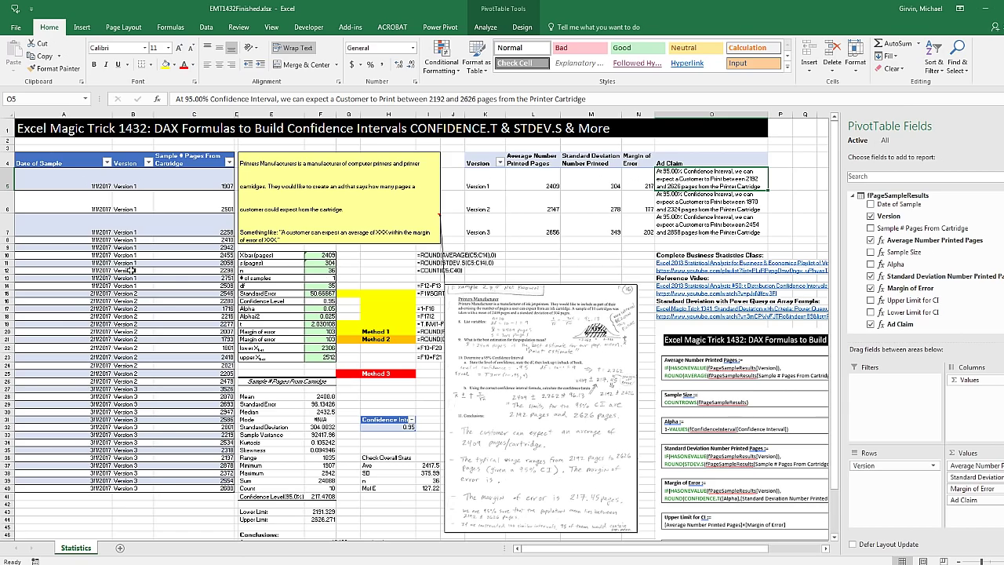
Review the Version 1 and Version 2 sample records in the source table of pages printed per cartridge.
drag(87, 183, 210, 276)
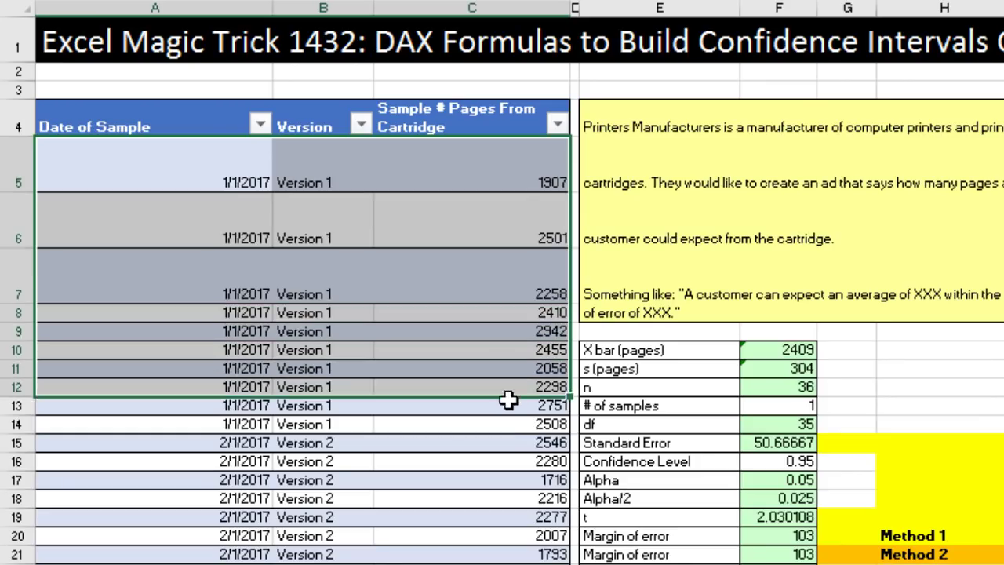
drag(509, 400, 511, 421)
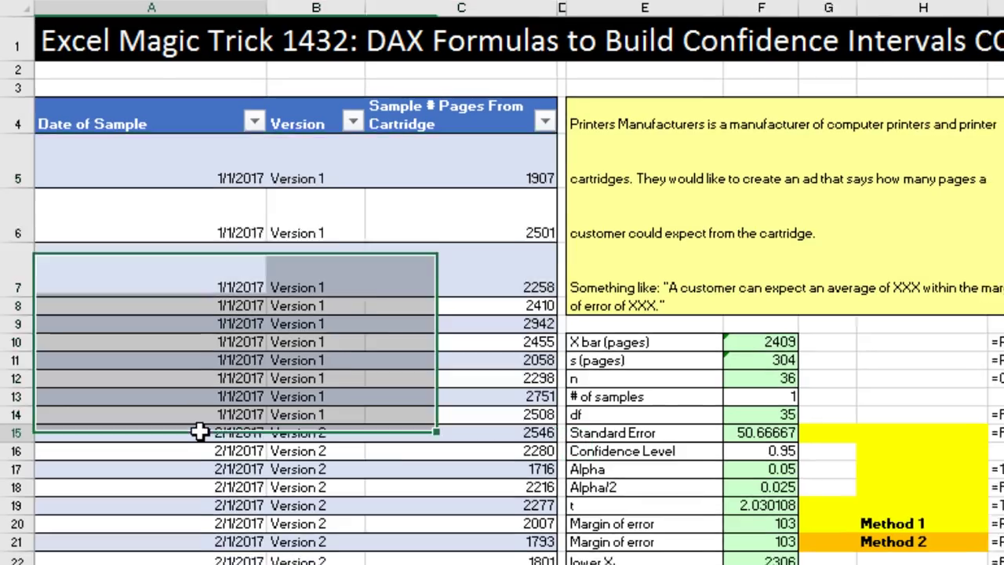
drag(202, 428, 382, 508)
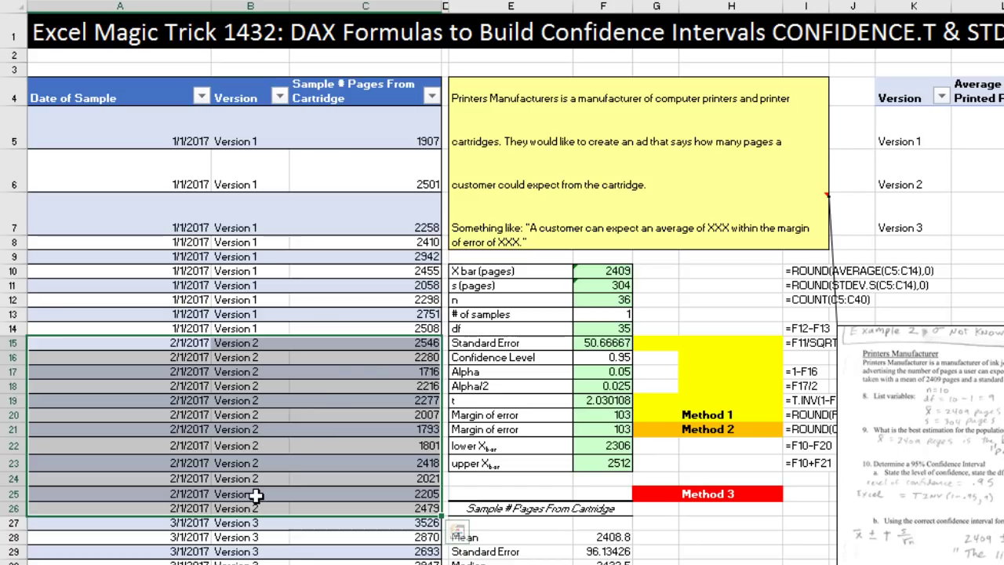
click(396, 397)
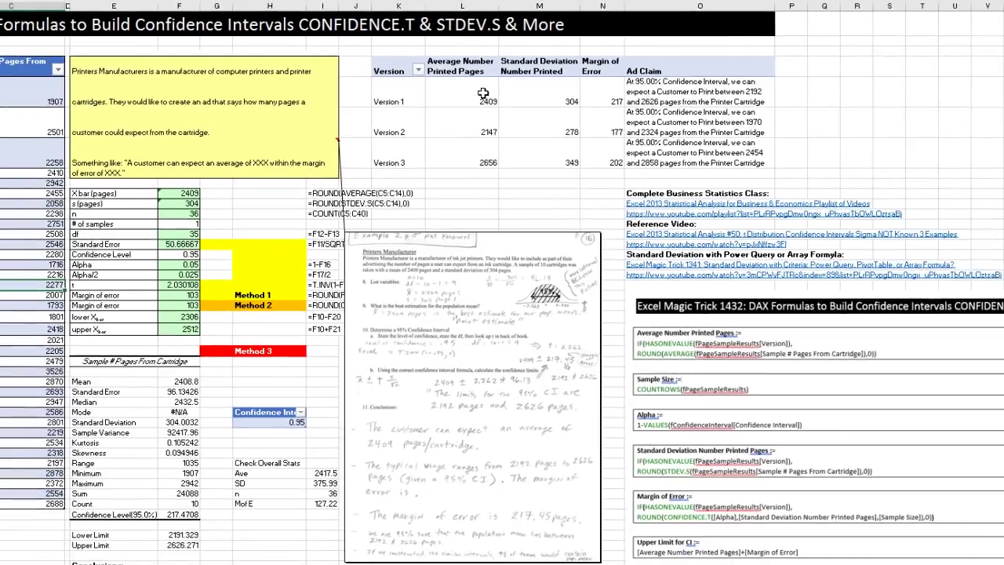
Go over the finished PivotTable's Version 1 measures again and look over the rest of the sheet.
click(788, 102)
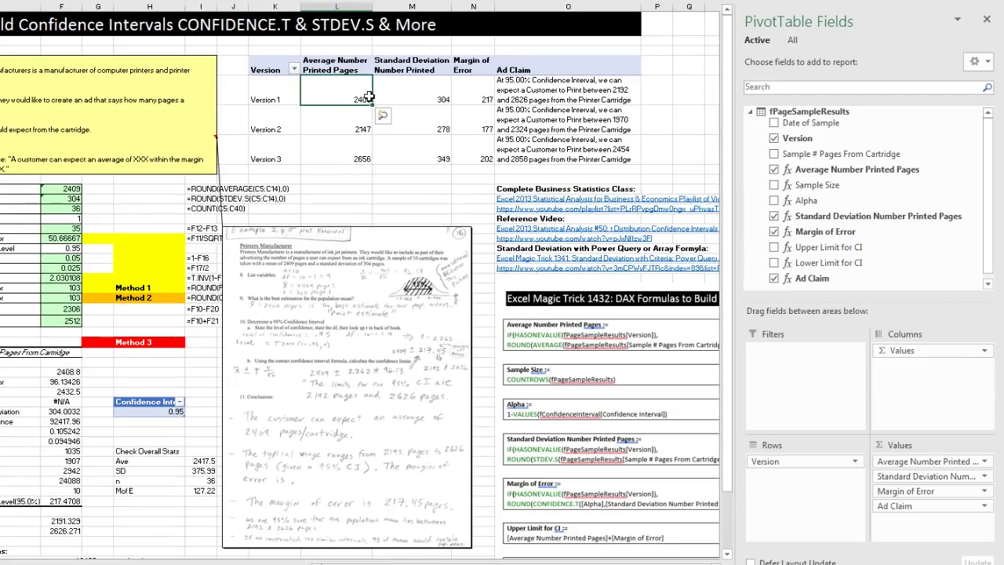
click(404, 95)
click(474, 94)
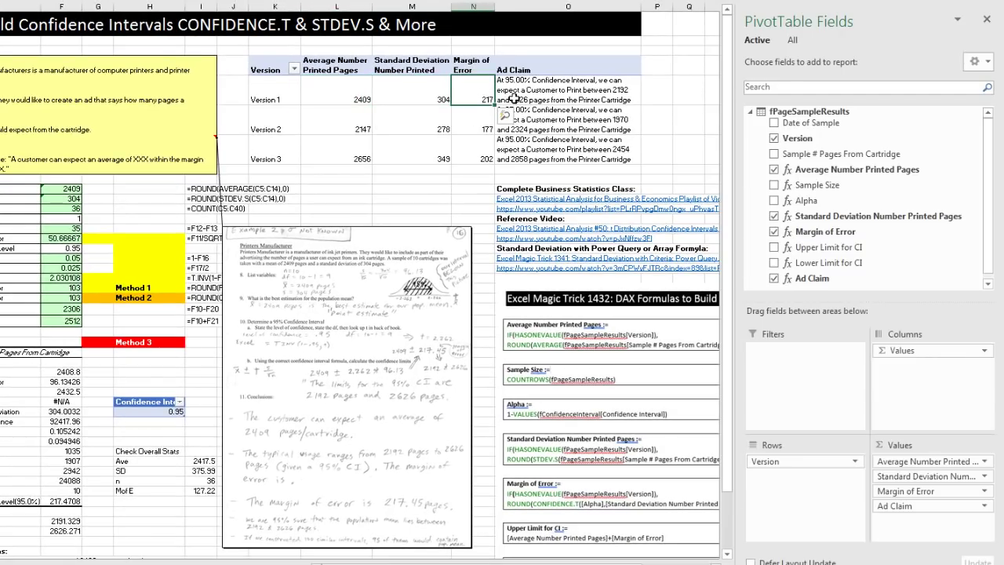
click(514, 99)
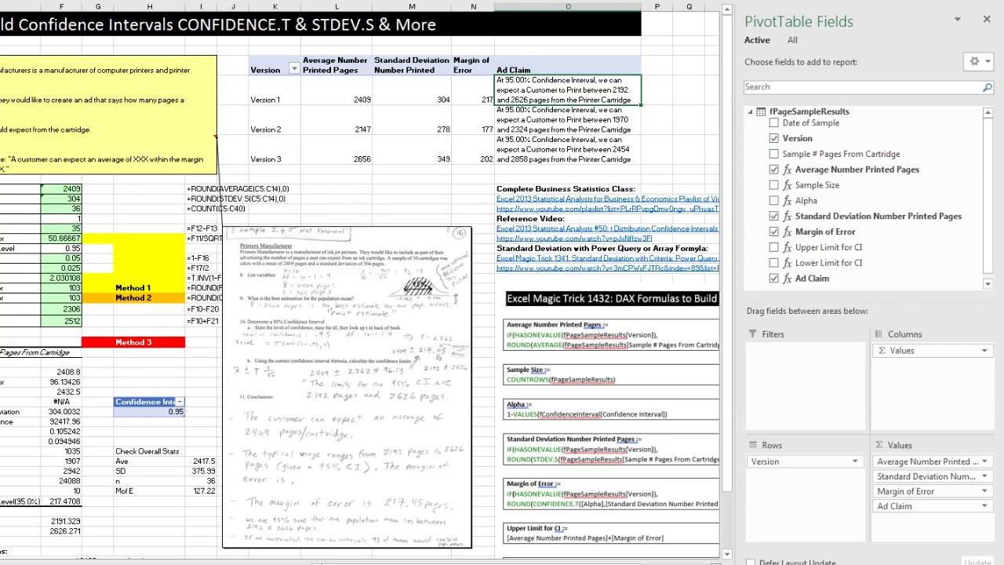
scroll(314, 111, right, 3)
scroll(314, 111, down, 3)
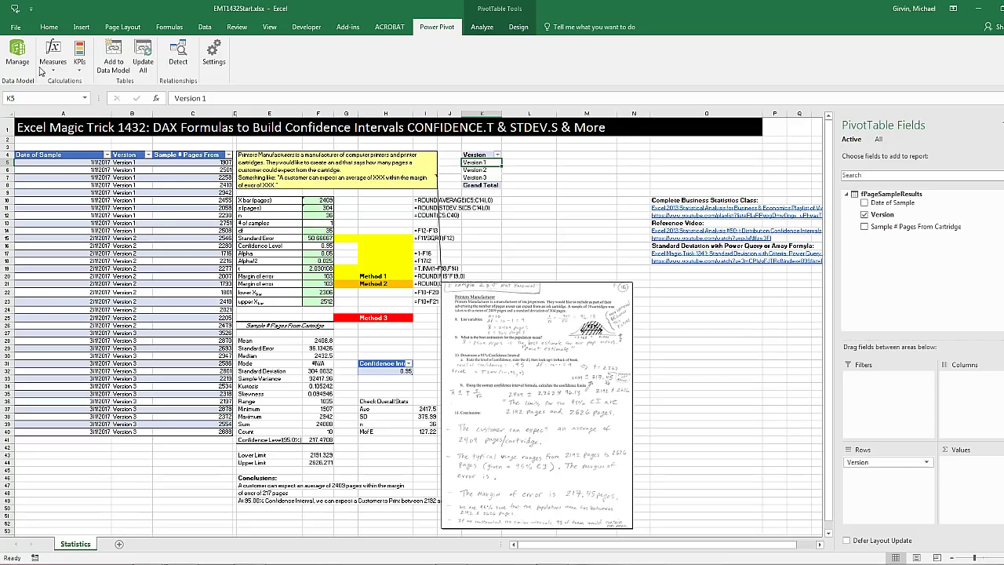
Open the Power Pivot data model and check the confidence interval table against its source table on the worksheet.
click(18, 53)
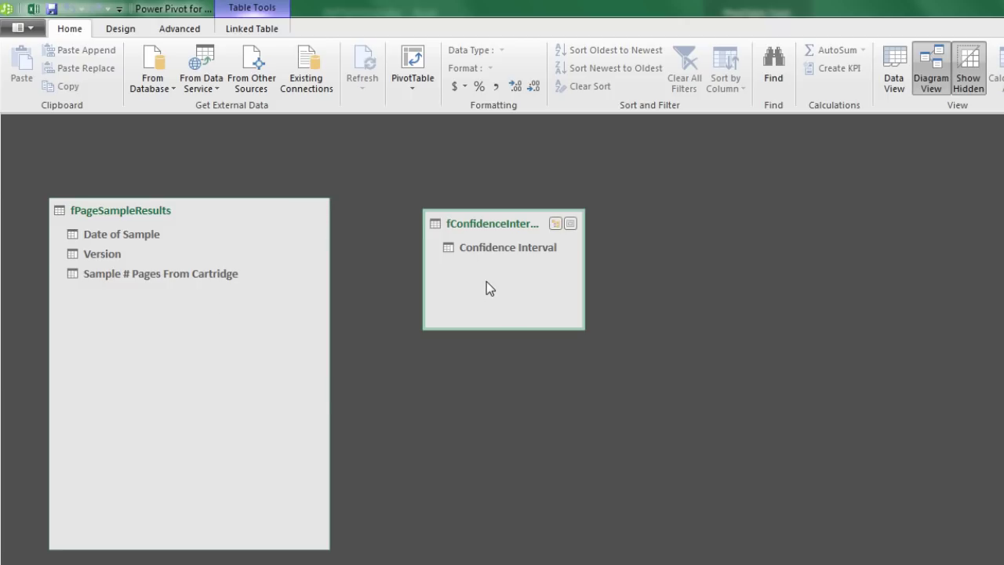
key(alt+Tab)
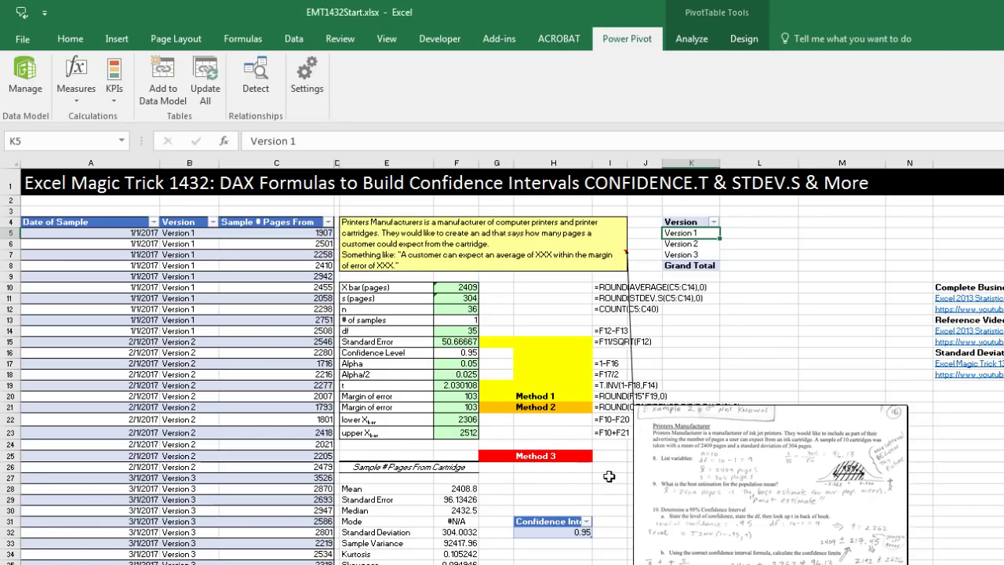
click(550, 524)
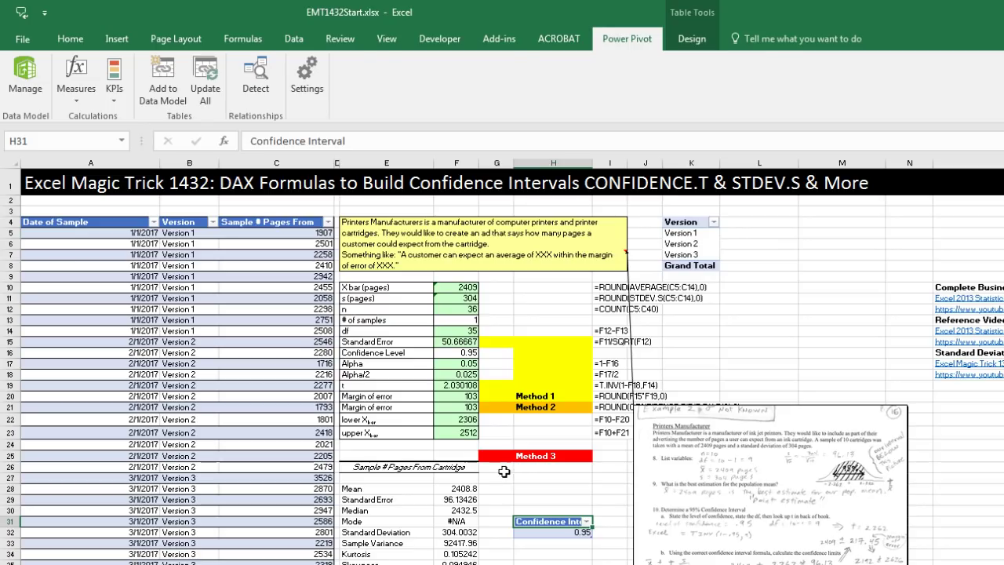
key(alt+Tab)
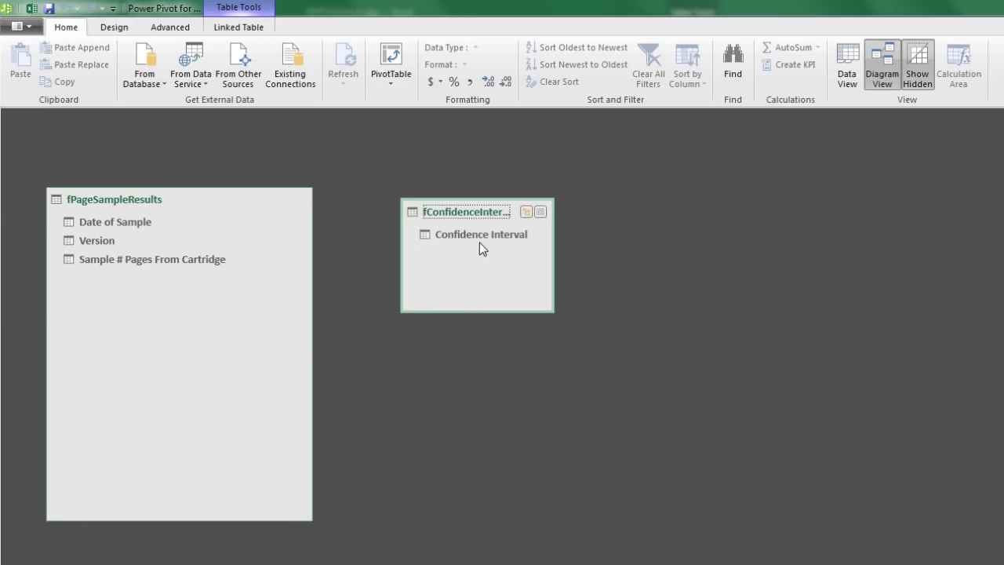
Display the fPageSampleResults table in Data View and shrink the formula bar to a single line.
click(843, 76)
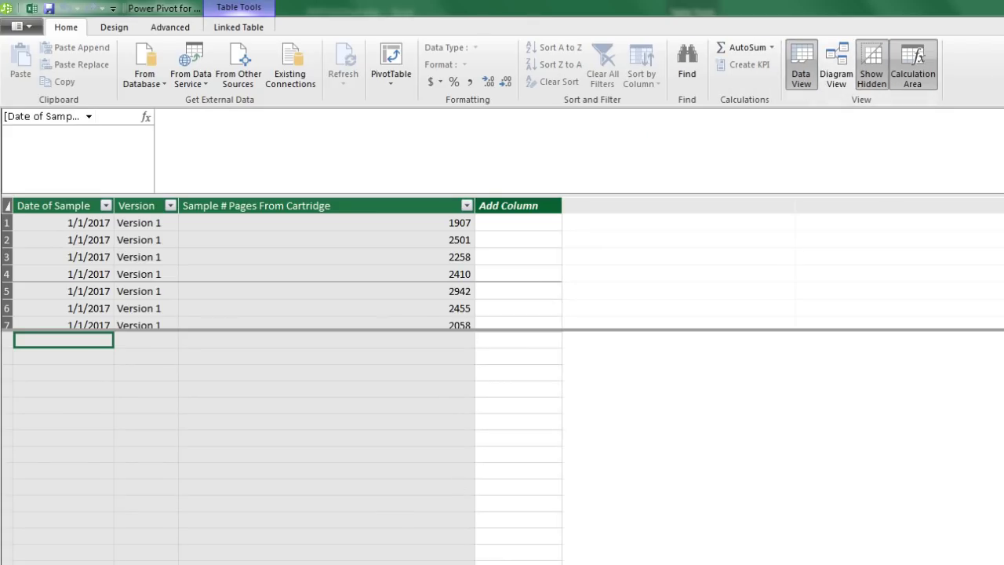
click(248, 357)
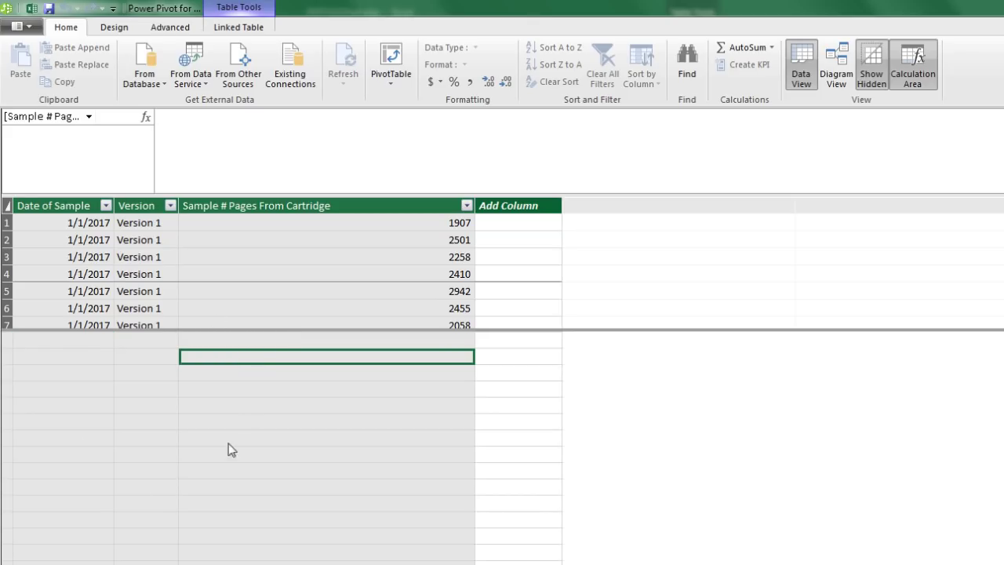
drag(330, 193, 330, 124)
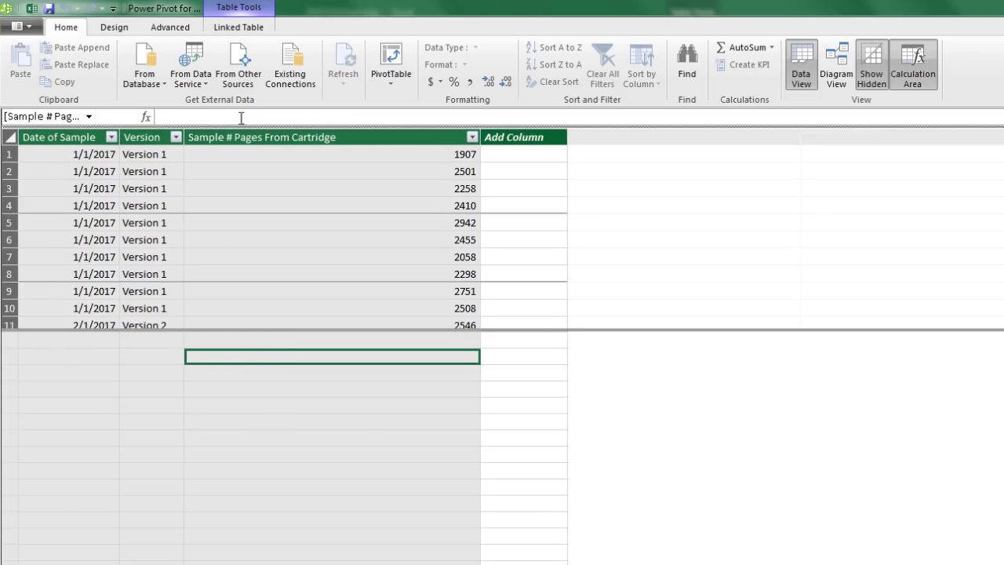
Create the measure Average Number of Printed Pages:=AVERAGE(fPageSampleResults[Sample # Pages From Cartridge]) below the Sample # Pages From Cartridge column.
click(212, 116)
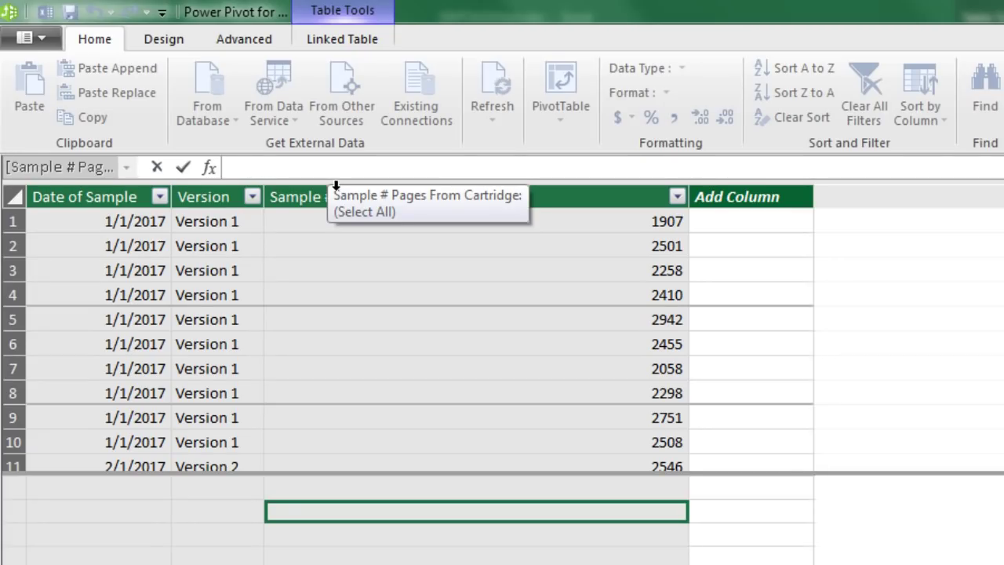
text(Average Number of Printed Pages:=av)
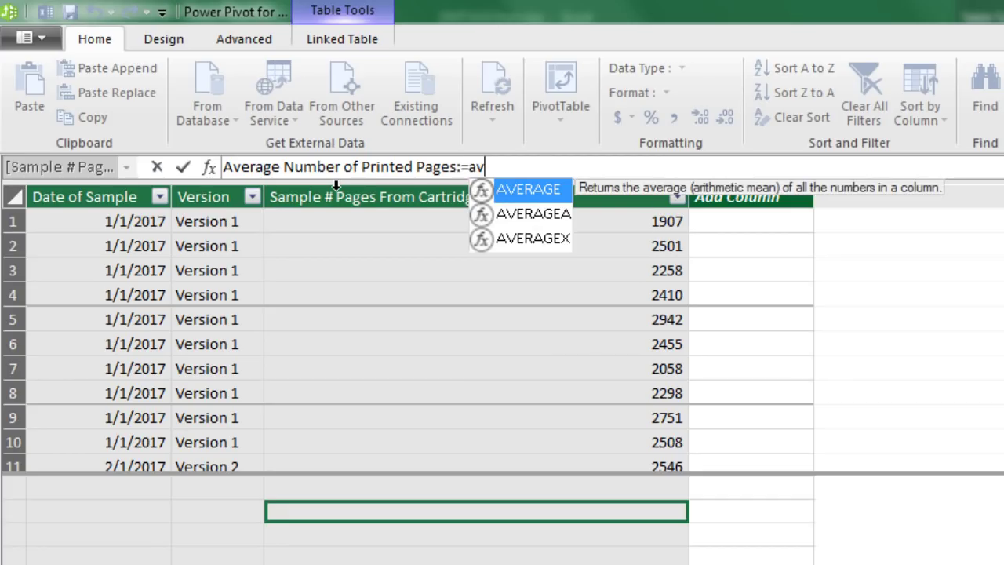
key(Tab)
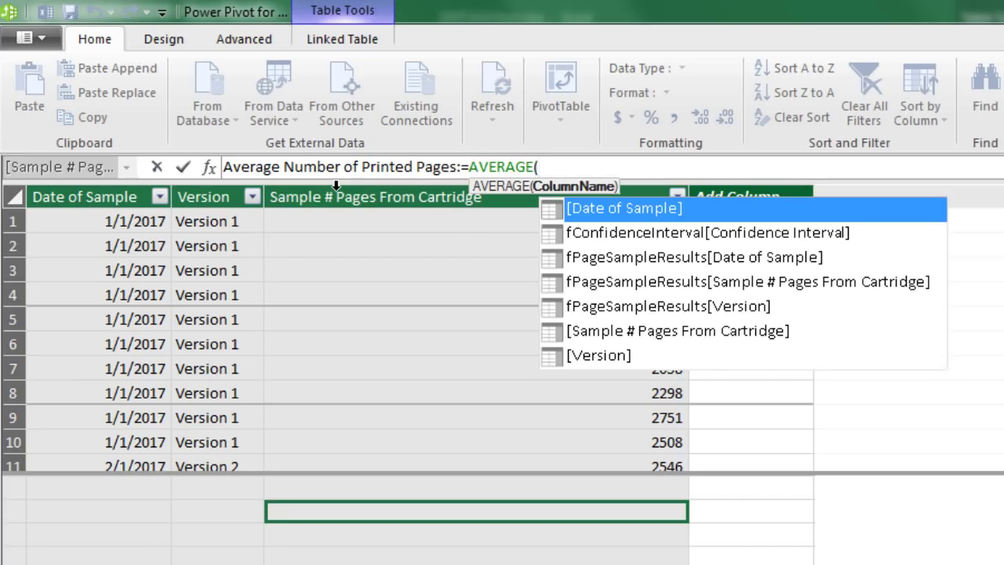
key(Down)
key(Down)
key(Down)
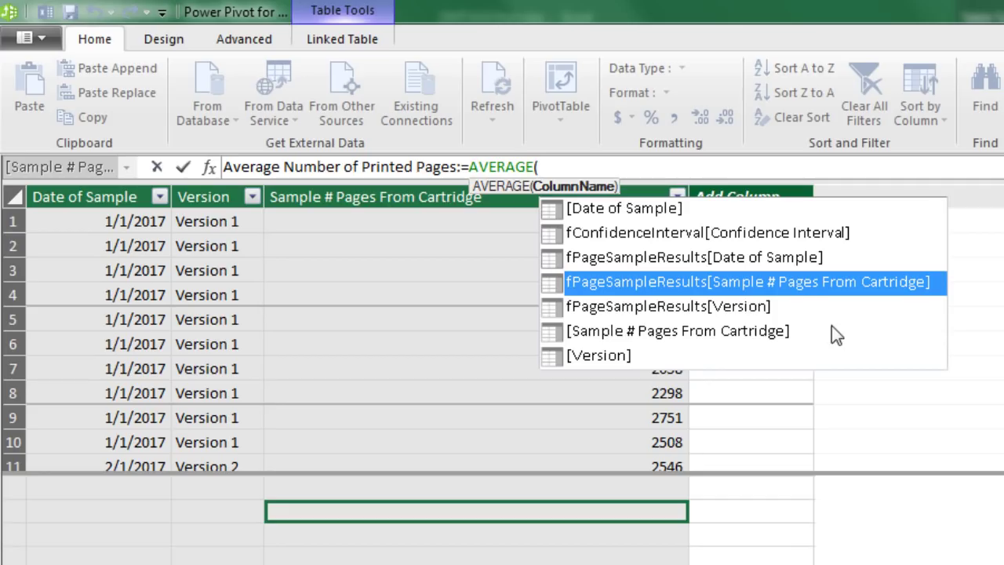
key(Tab)
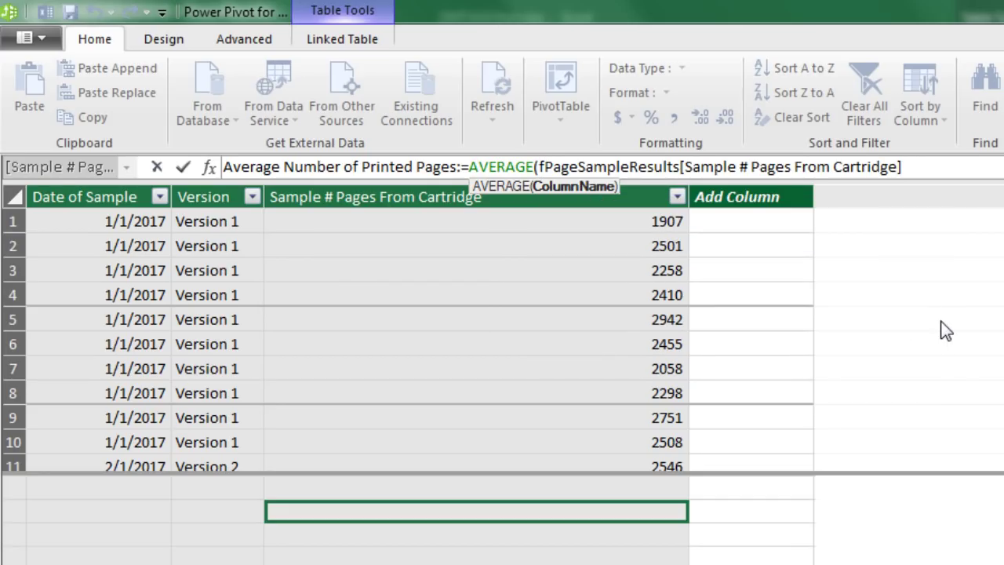
text())
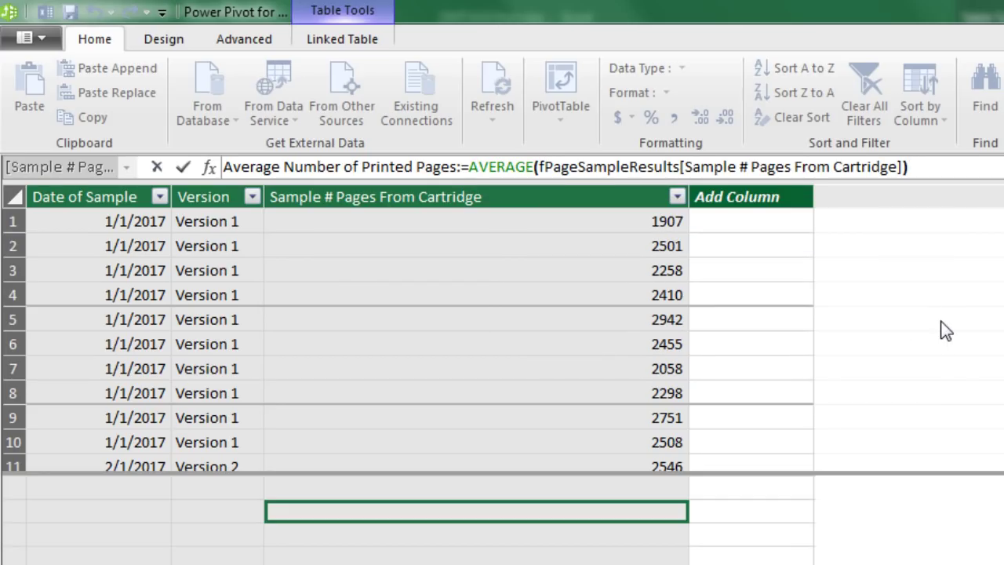
key(Return)
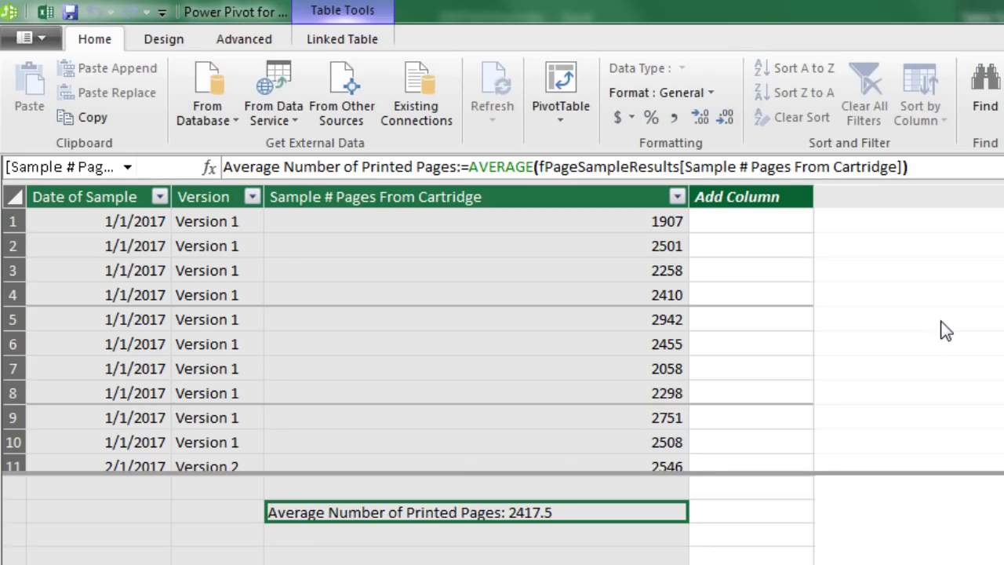
Switch to the Excel worksheet and add the Average Number of Printed Pages measure to the PivotTable's values.
key(alt+Tab)
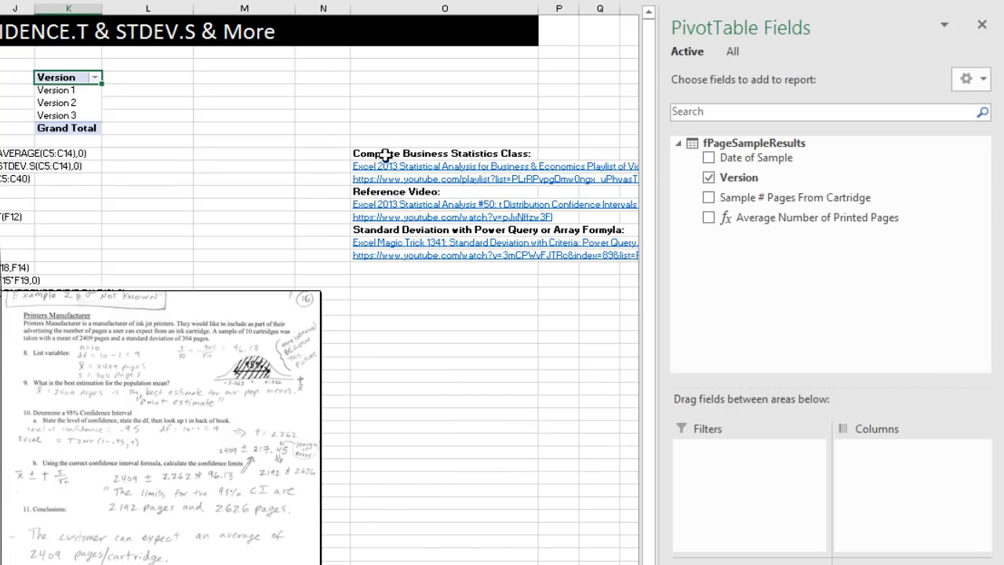
drag(771, 221, 926, 547)
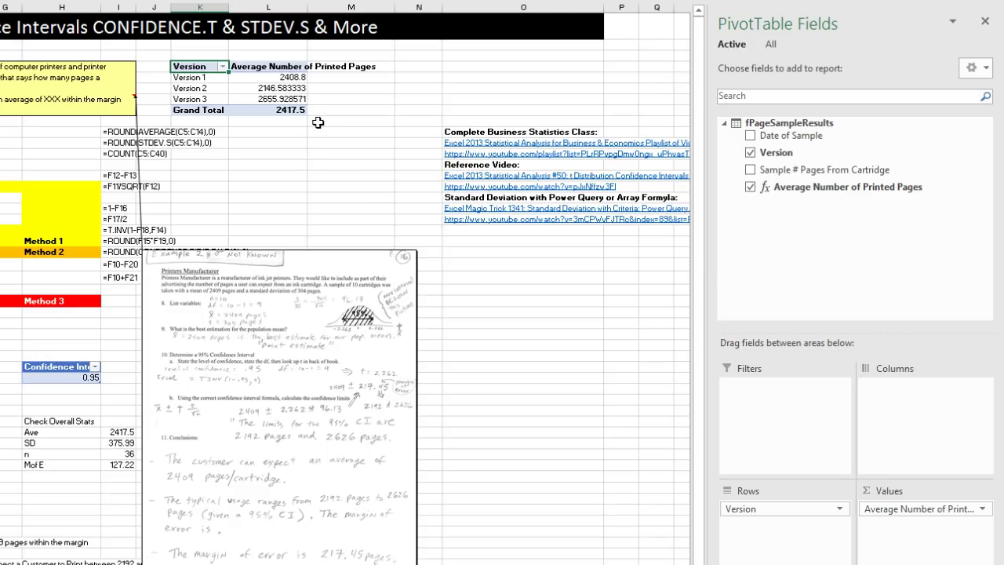
Switch to the Power Pivot window and round the Average Number of Printed Pages measure with ROUND(AVERAGE(fPageSampleResults[Sample # Pages From Cartridge]),0).
key(alt+Tab)
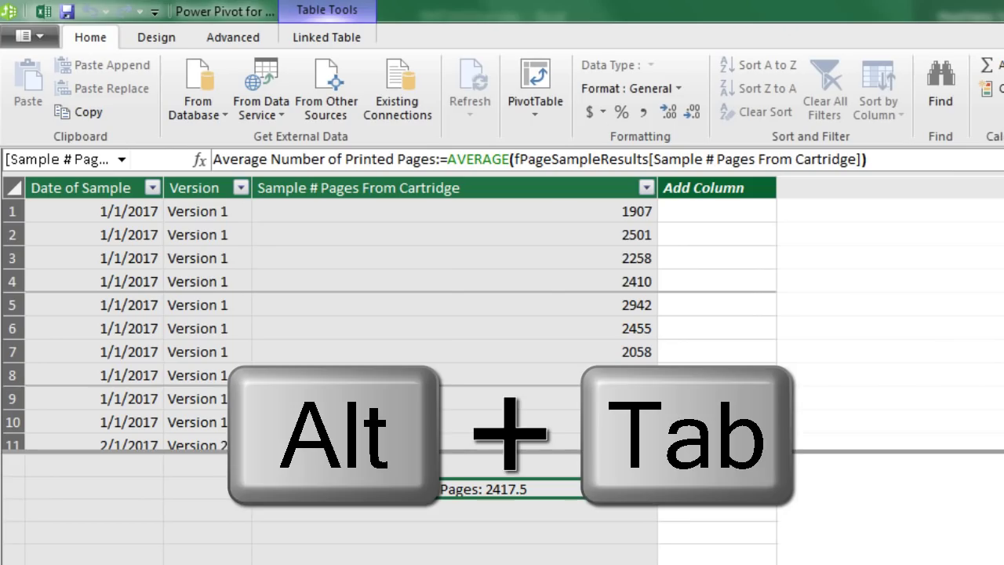
click(452, 159)
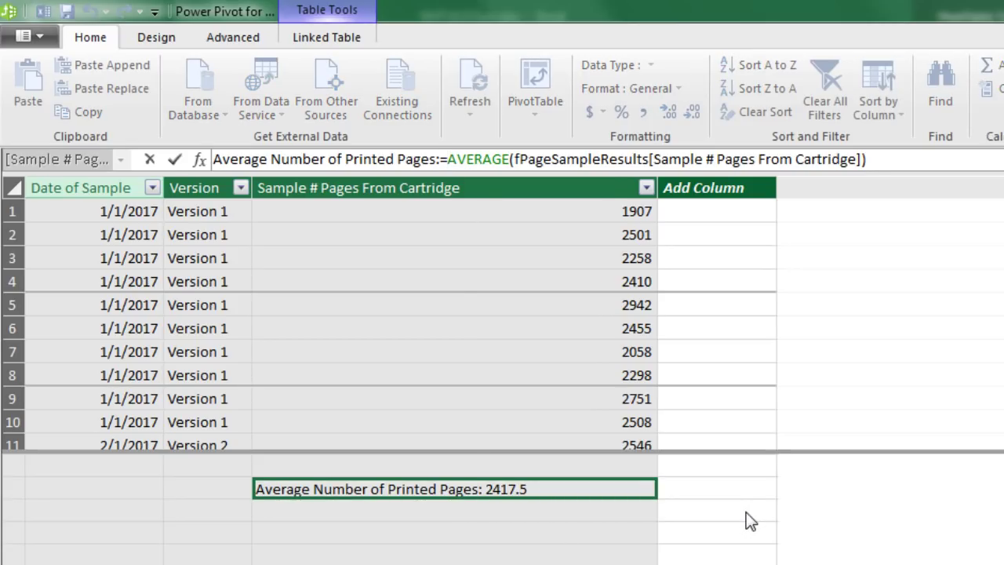
text(round()
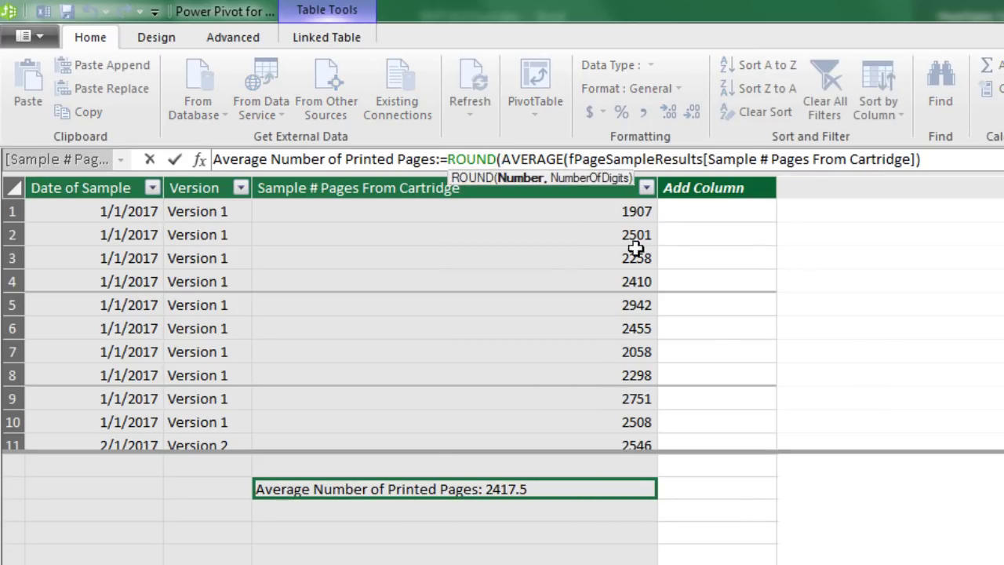
click(970, 162)
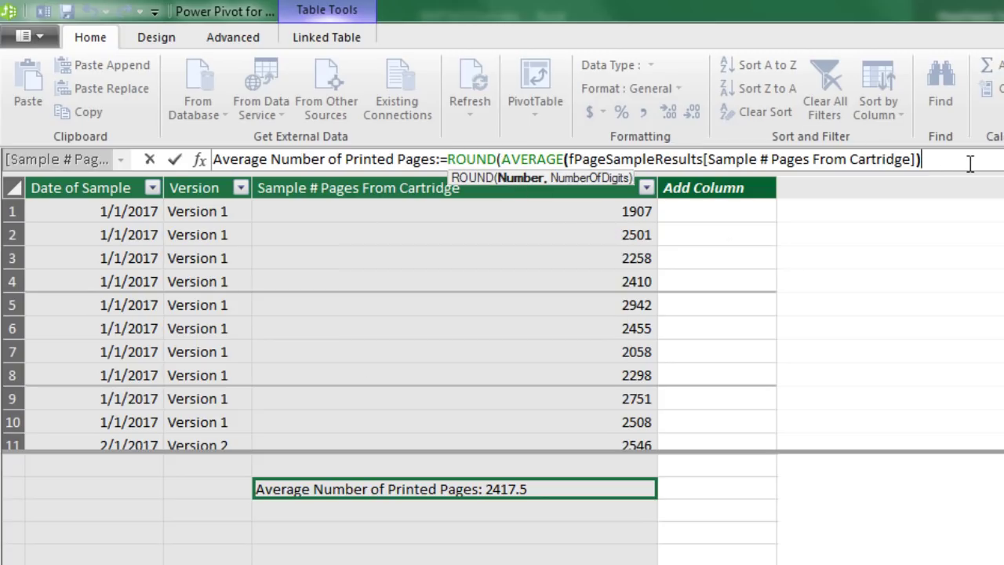
text(,)
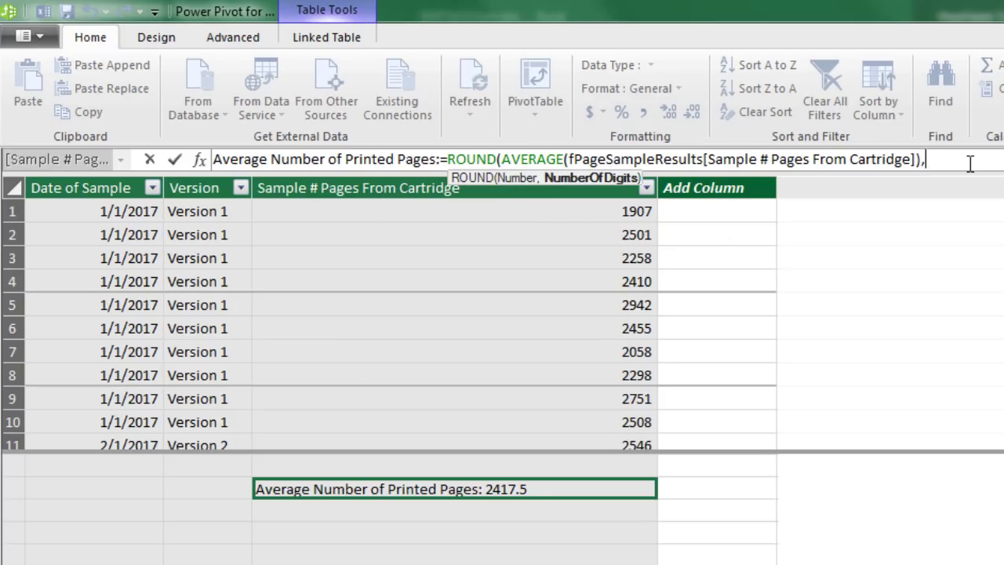
text(0))
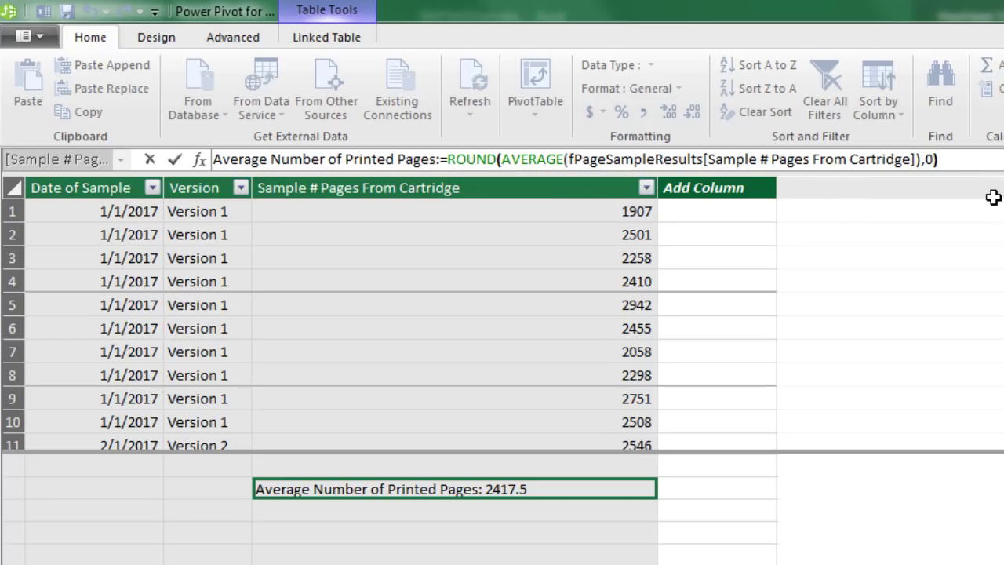
key(Return)
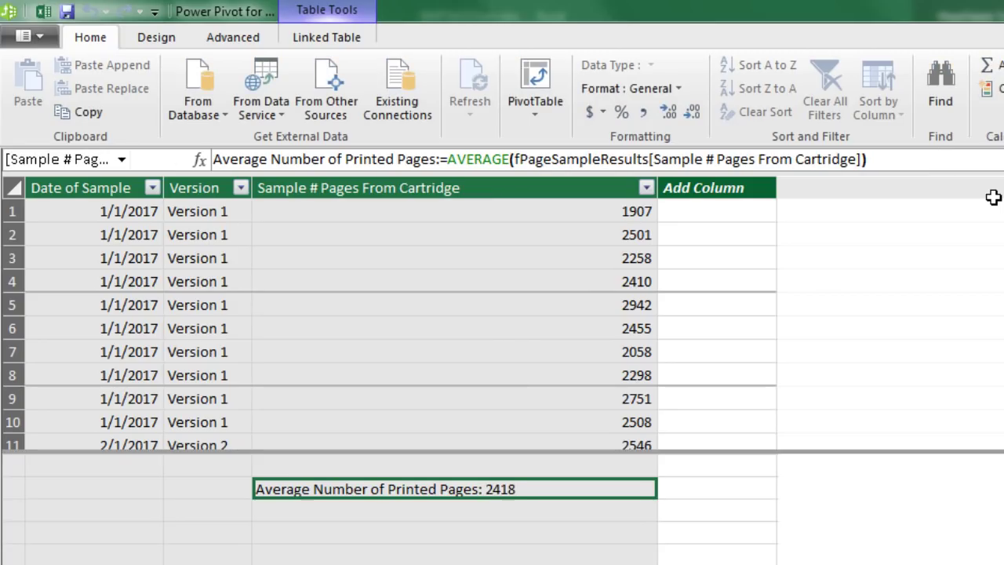
Check the rounded averages in the worksheet PivotTable and format the measure in Power Pivot with a thousands separator and no decimals.
key(alt+Tab)
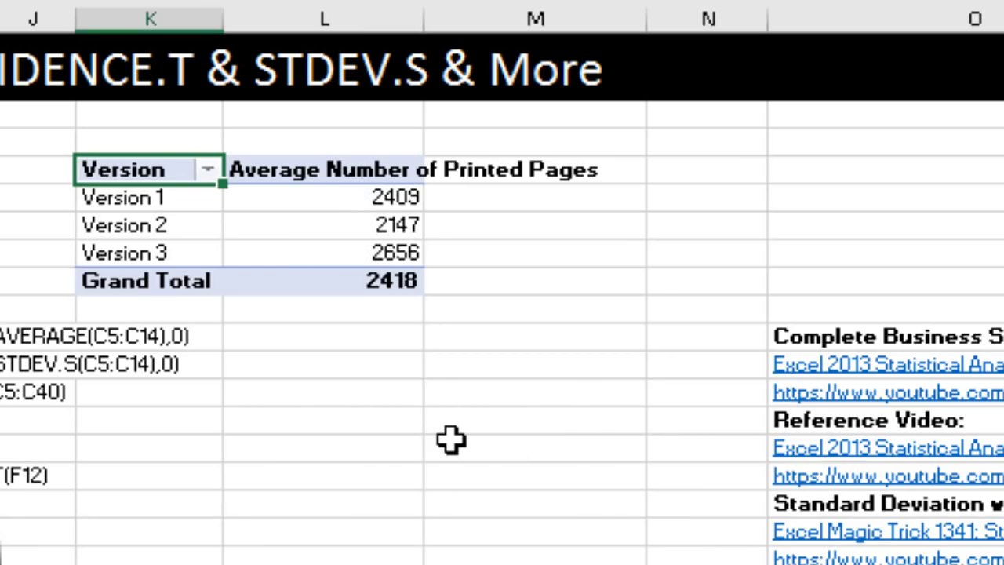
key(alt+Tab)
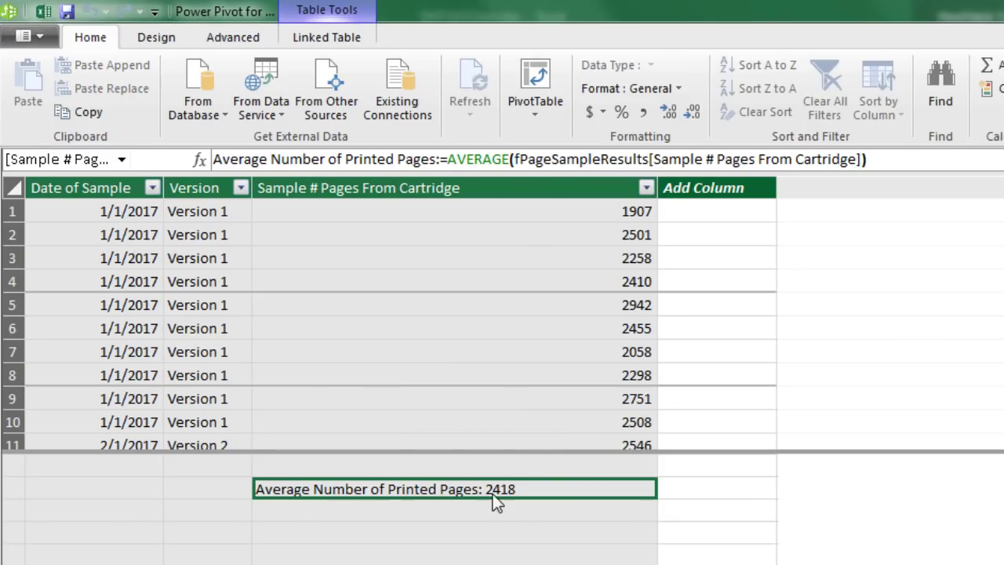
click(557, 497)
click(645, 112)
click(693, 114)
click(693, 114)
click(693, 115)
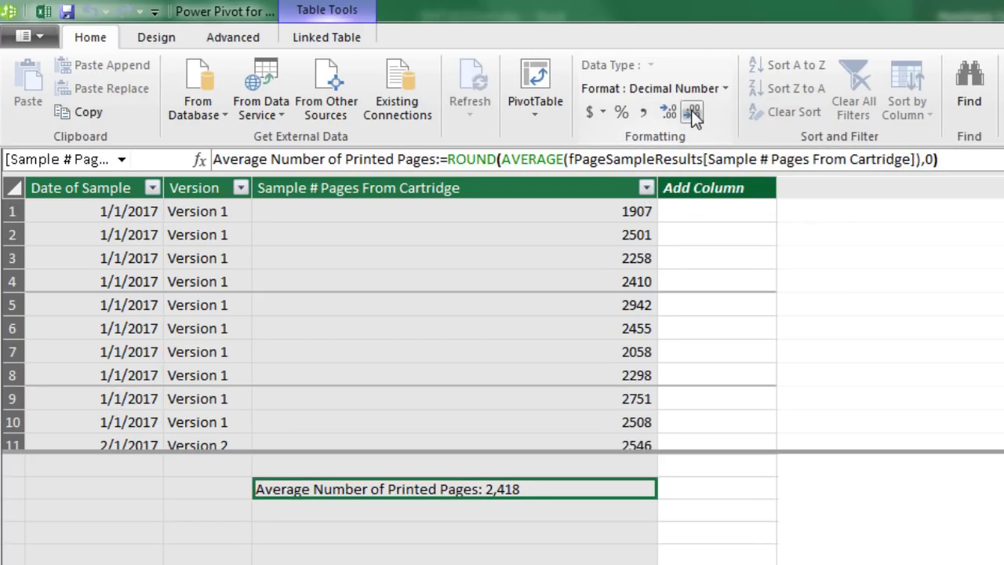
Create the measure Sample Size:=COUNTROWS(fPageSampleResults) in the cell below the Average Number of Printed Pages measure.
click(392, 514)
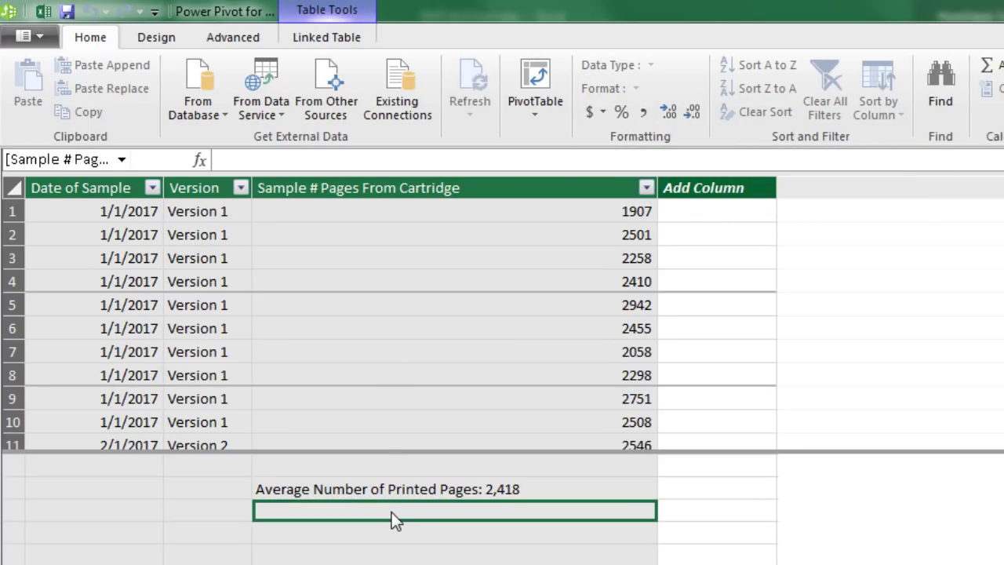
click(269, 159)
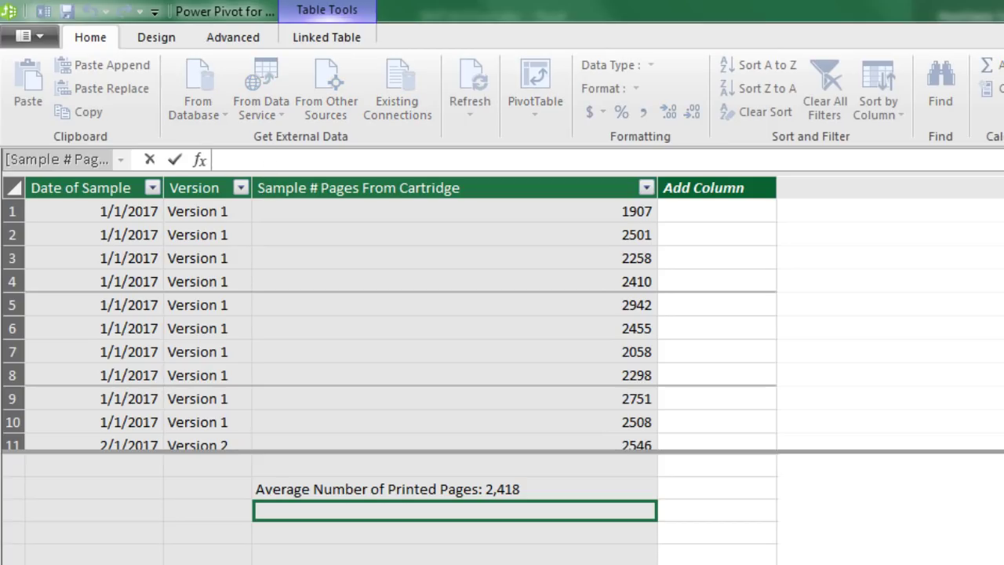
text(Sample Size)
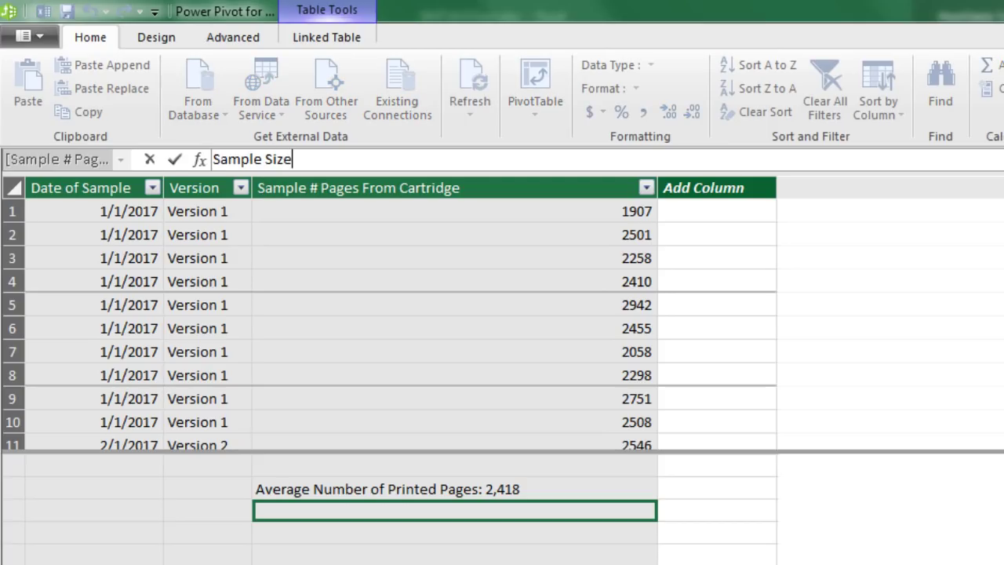
text(:=countr)
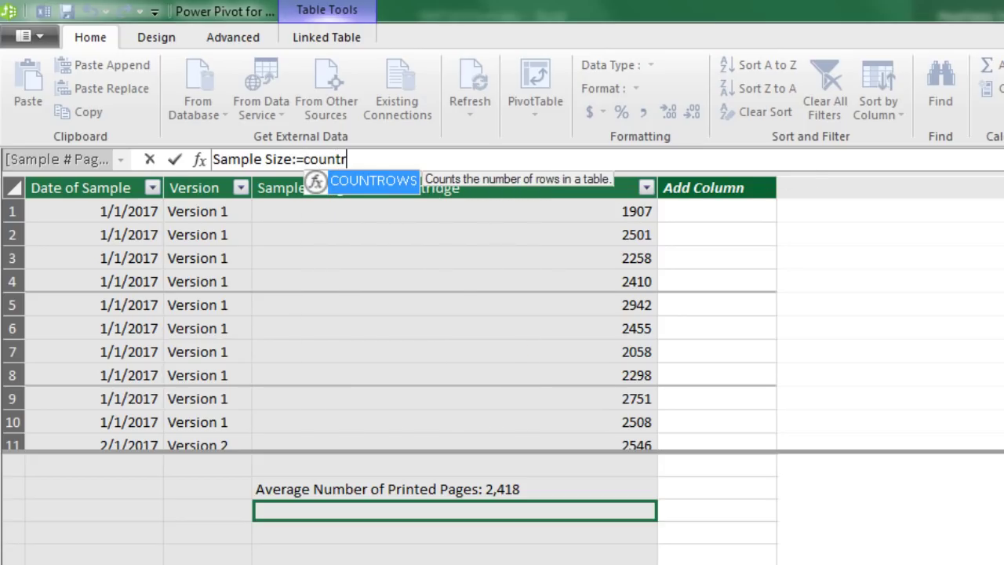
key(Tab)
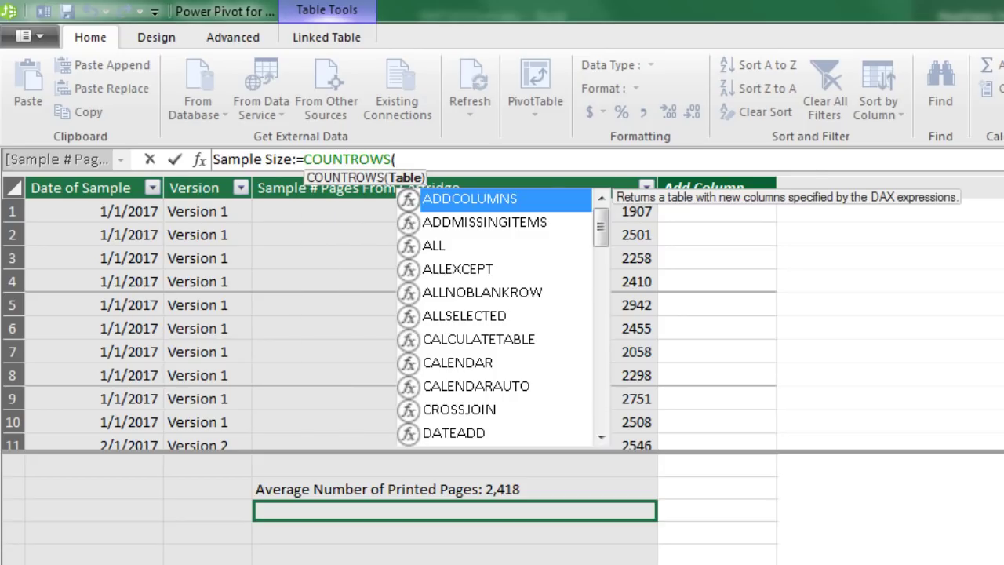
text(fp)
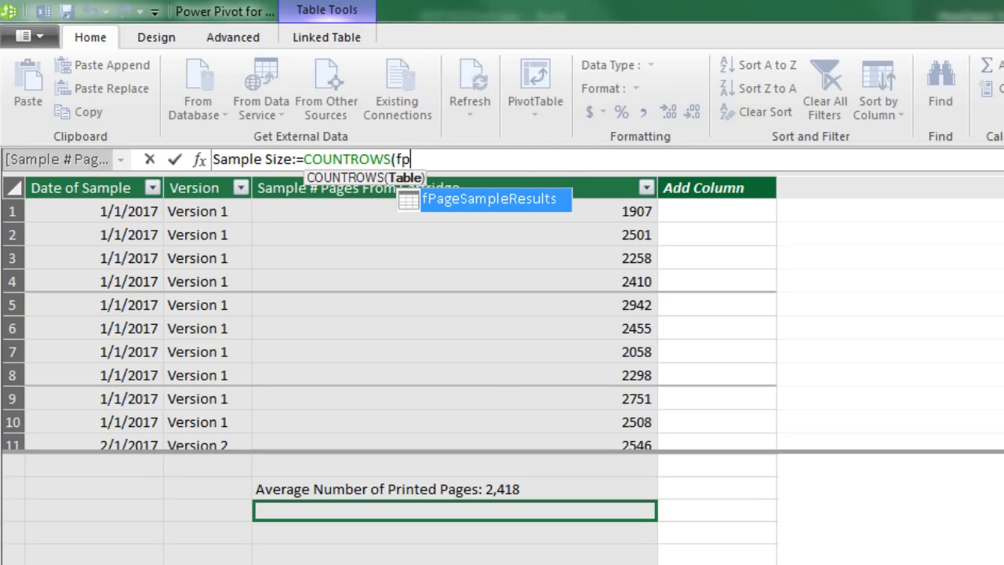
key(Tab)
text())
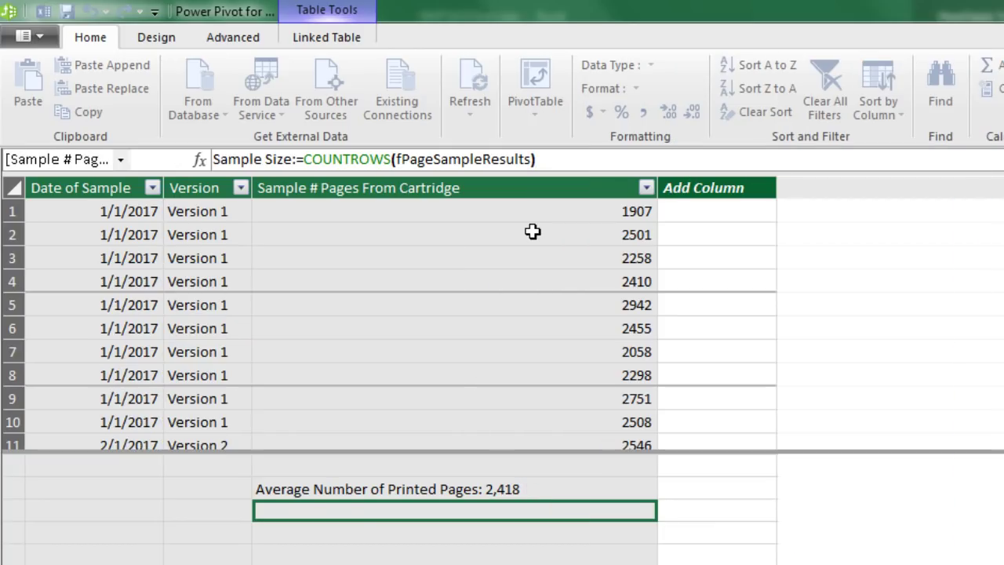
key(Return)
Switch to the Excel worksheet and temporarily add the Sample Size measure to the PivotTable's values to check it per version.
key(alt+Tab)
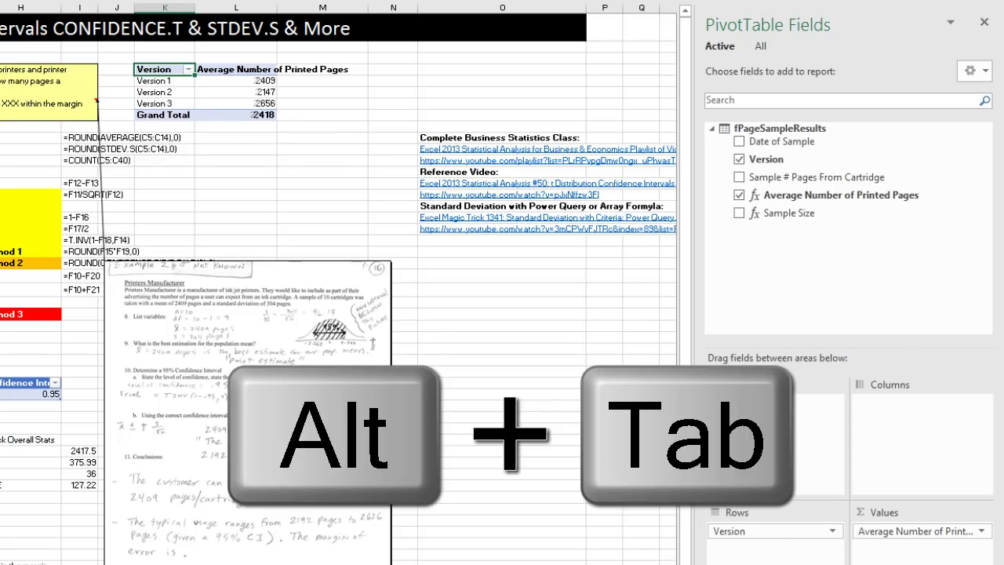
drag(769, 220, 914, 553)
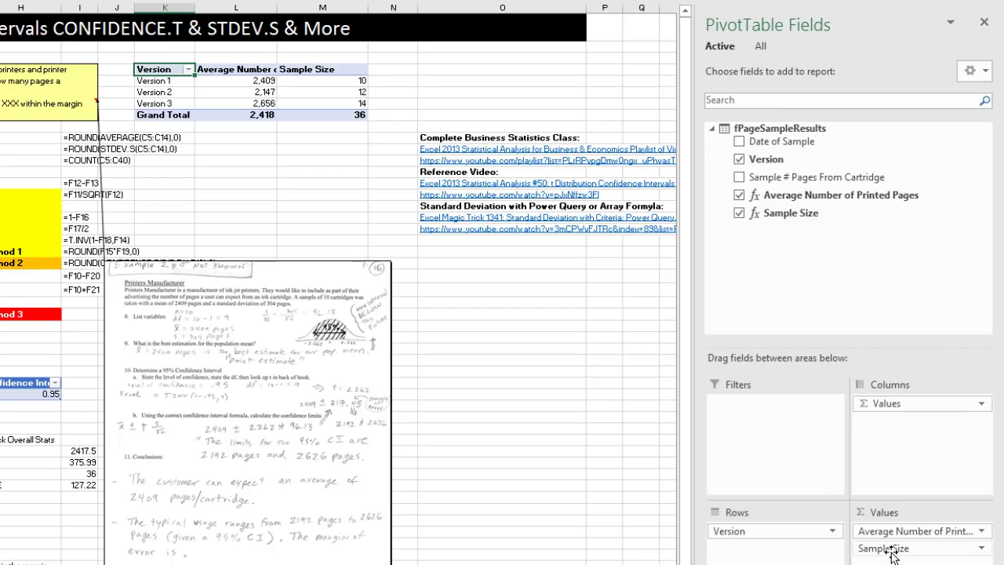
drag(891, 554, 781, 250)
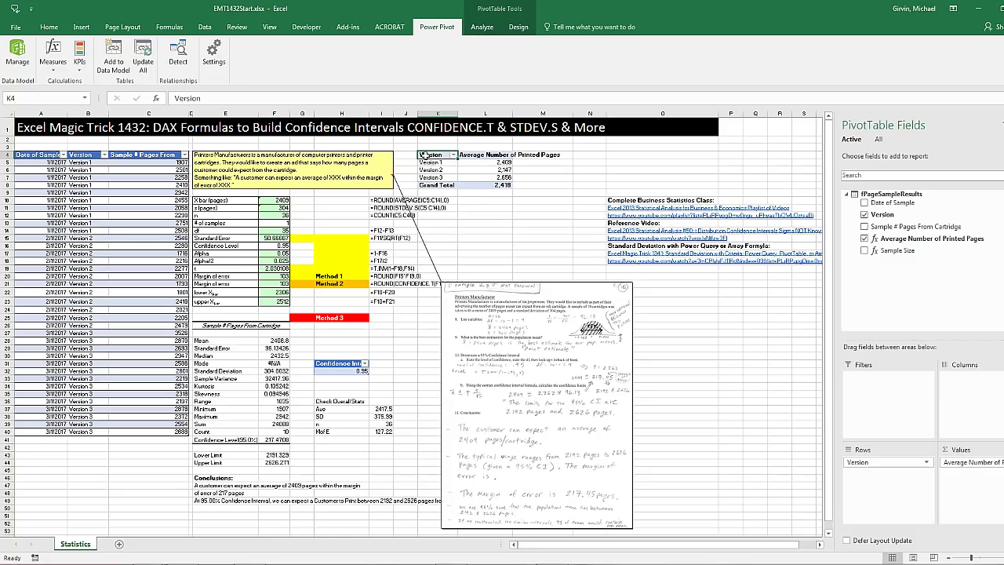
Move the whole PivotTable from the Statistics sheet to cell A1 of a new worksheet.
drag(424, 155, 499, 185)
key(ctrl+x)
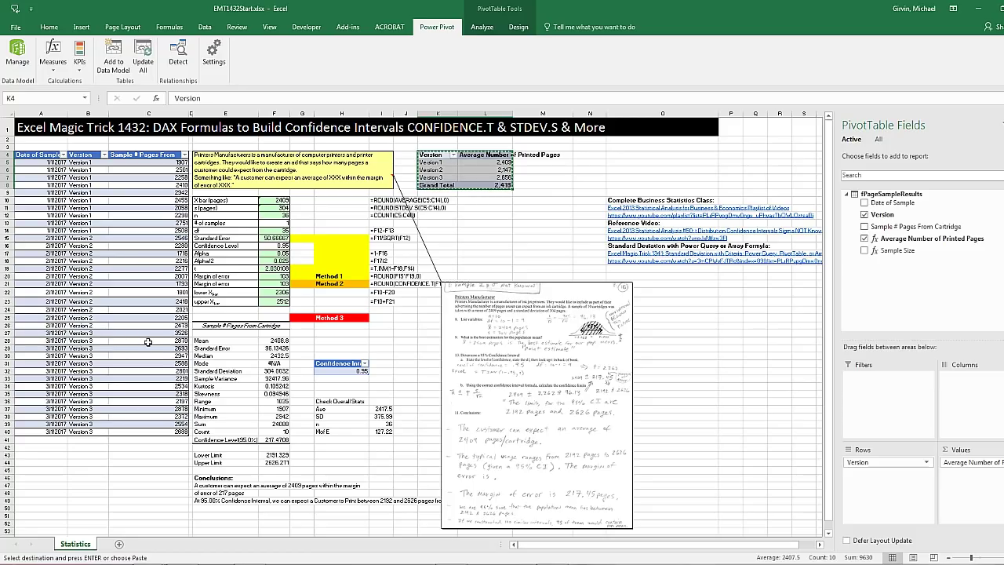
key(shift+F11)
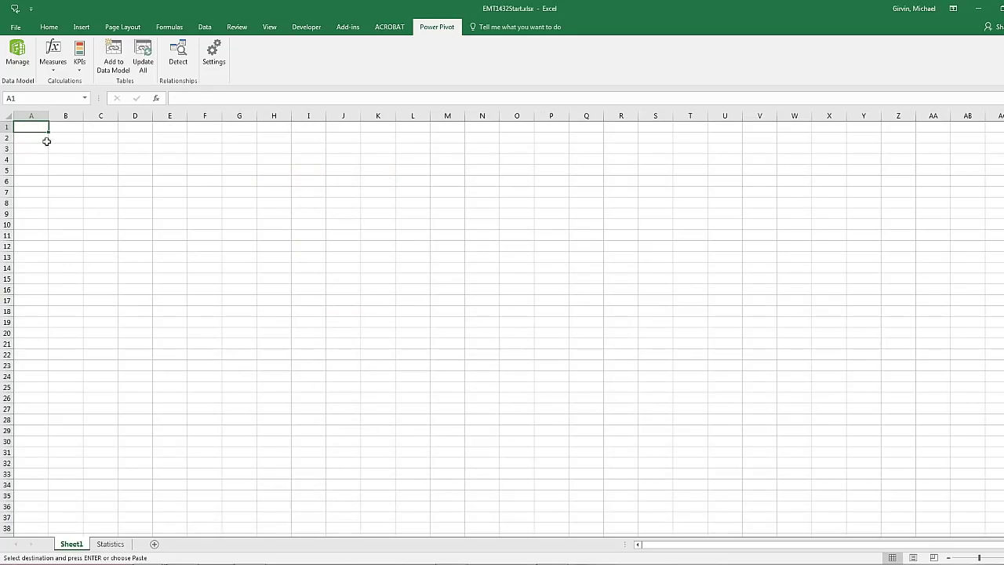
key(ctrl+v)
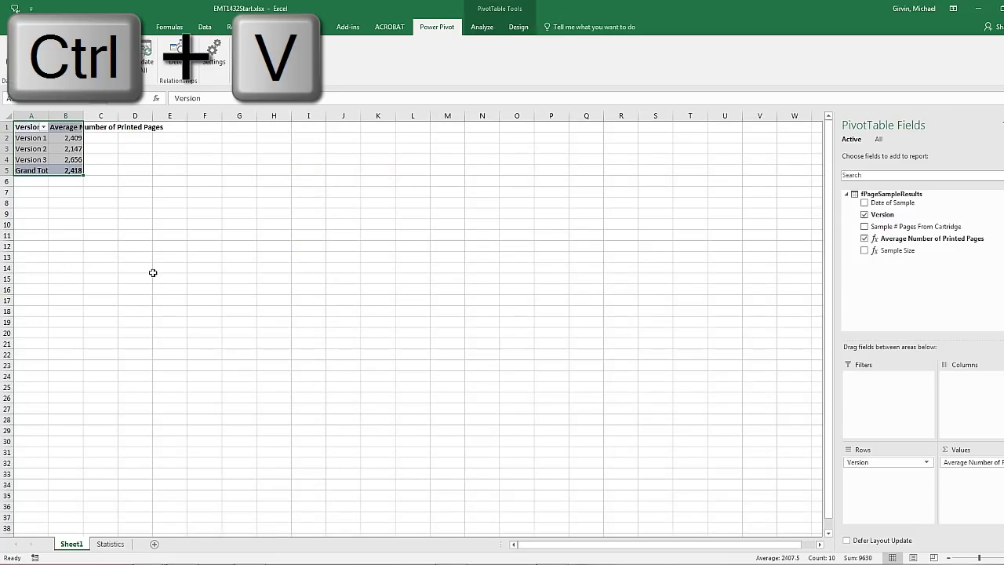
Widen column B and wrap the text of the PivotTable headers in A1:B1.
scroll(148, 325, up, 5)
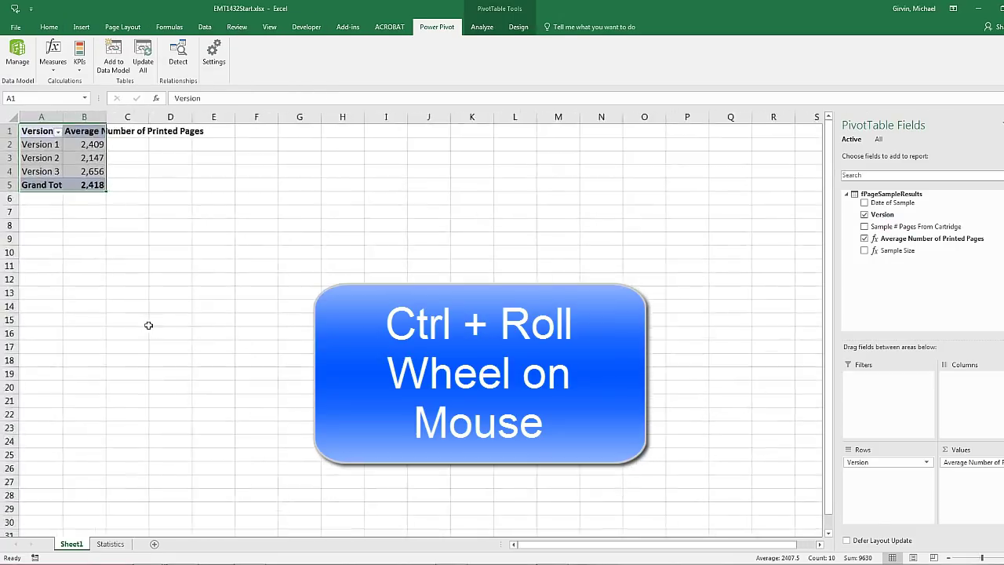
scroll(148, 324, up, 2)
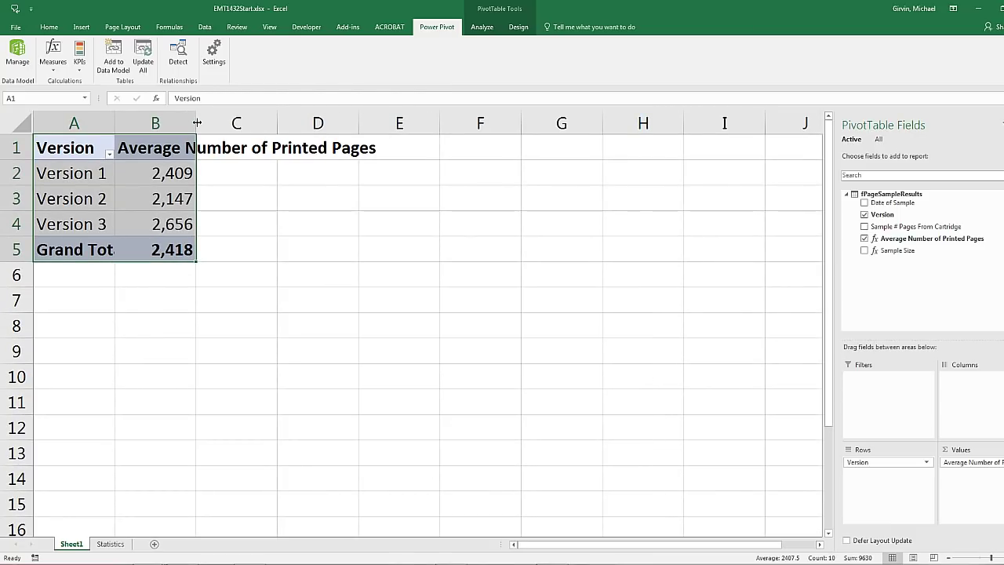
drag(197, 123, 320, 126)
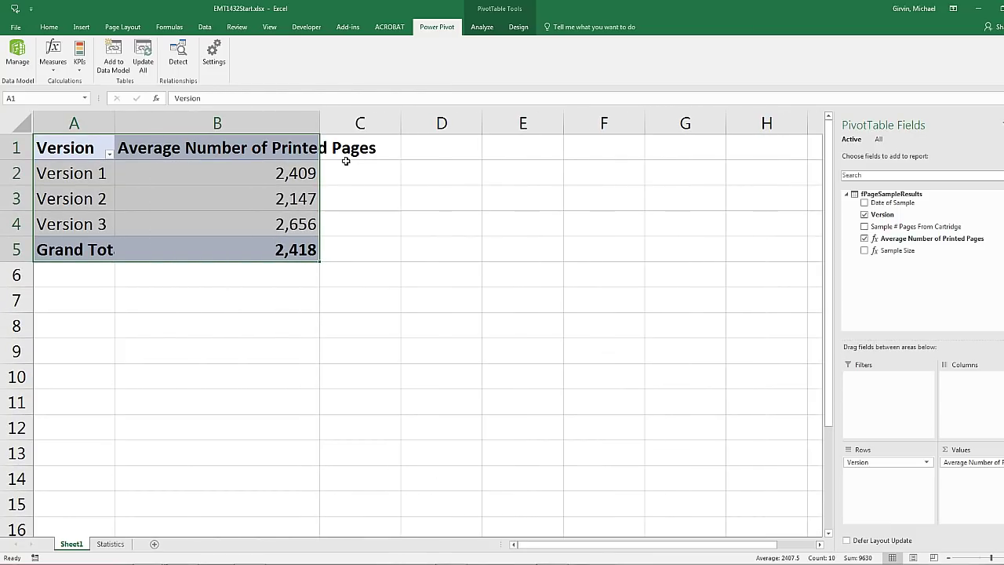
drag(63, 148, 235, 147)
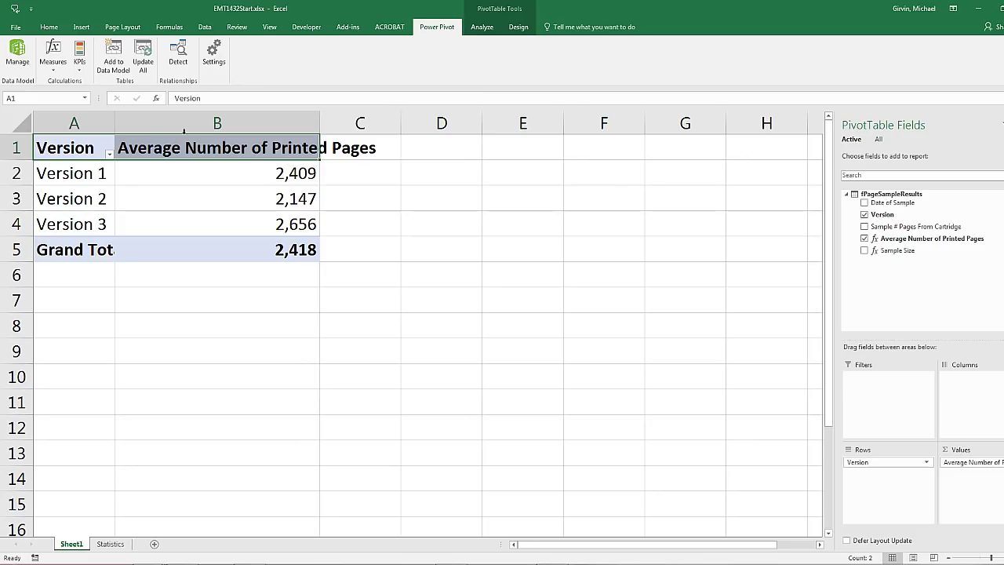
click(49, 27)
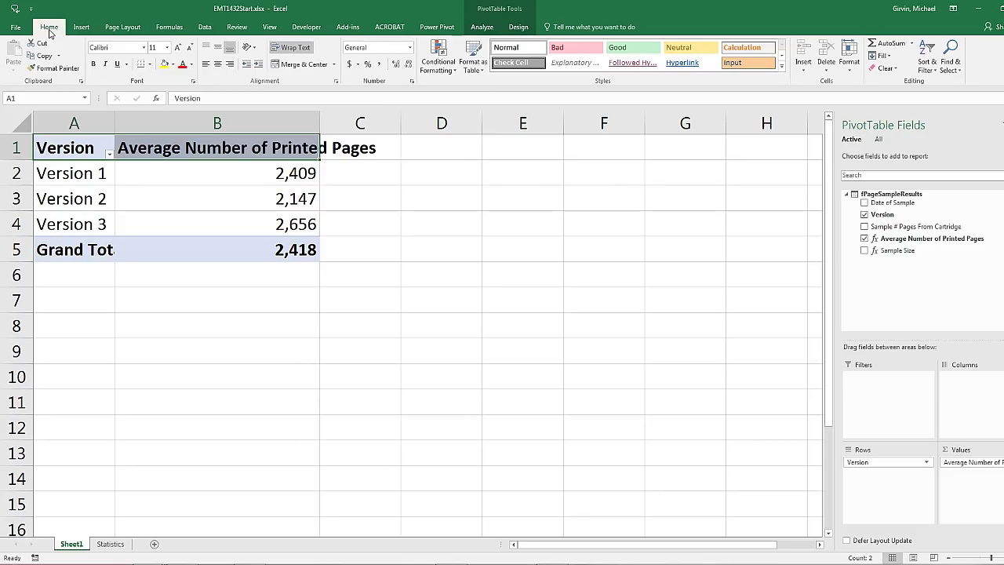
click(291, 49)
click(312, 199)
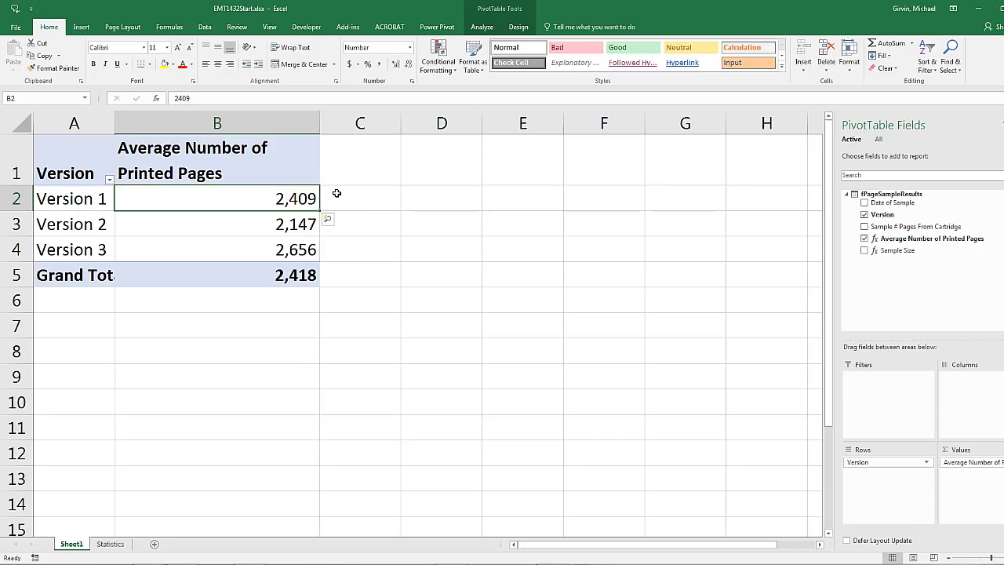
Rename Sheet1 as PT Report and widen column H on the Statistics sheet to fit the Confidence Interval table header.
click(118, 547)
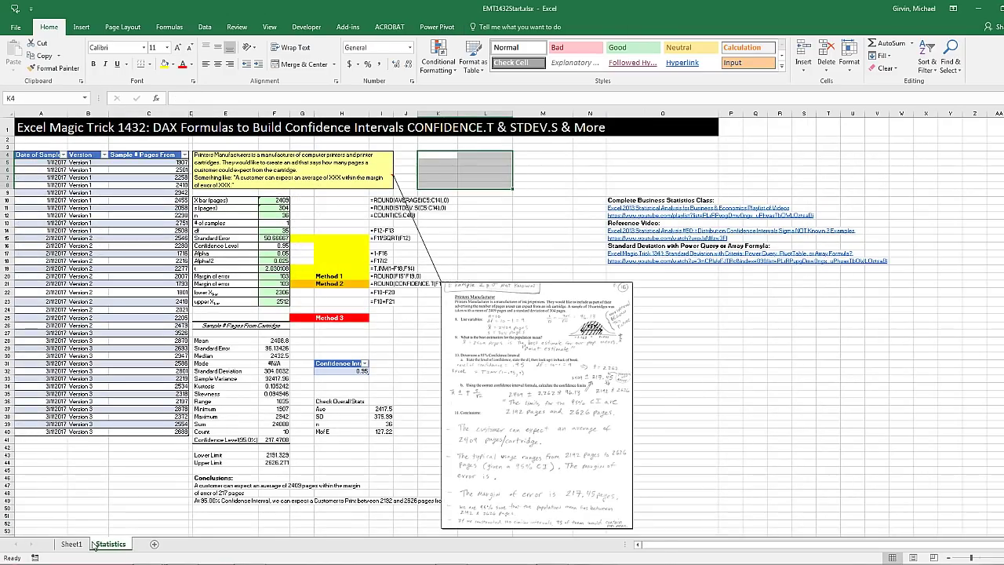
click(78, 548)
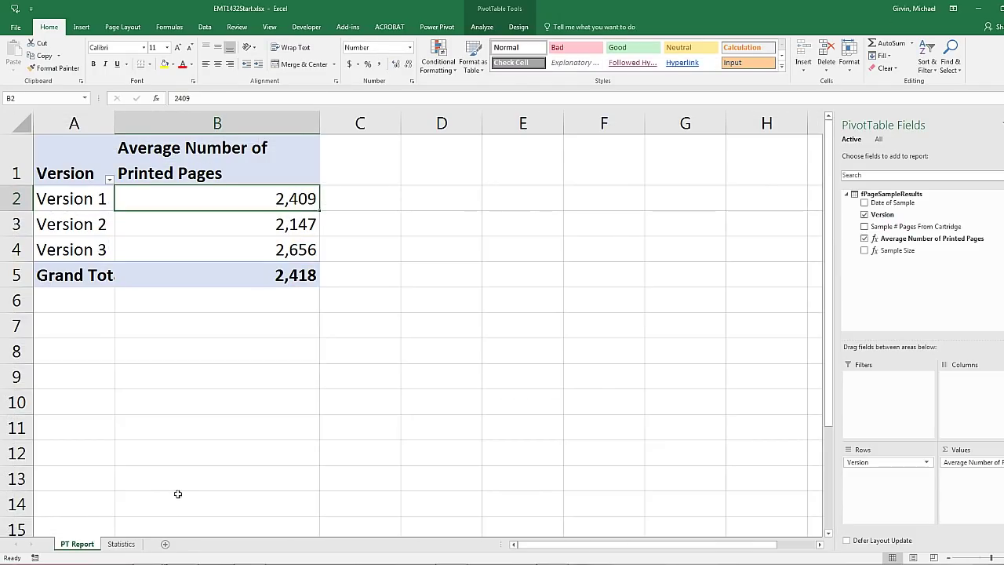
click(121, 544)
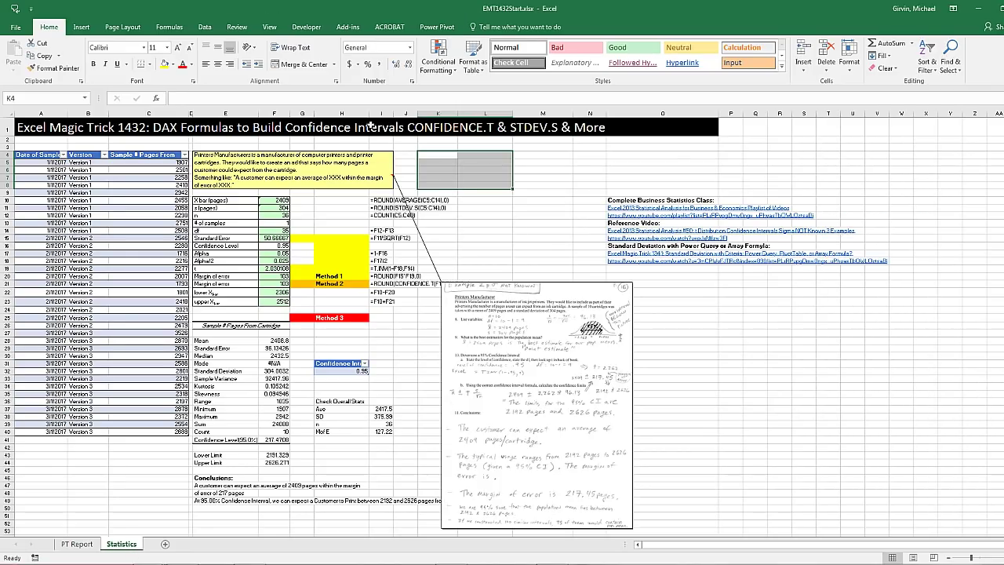
drag(369, 116, 391, 116)
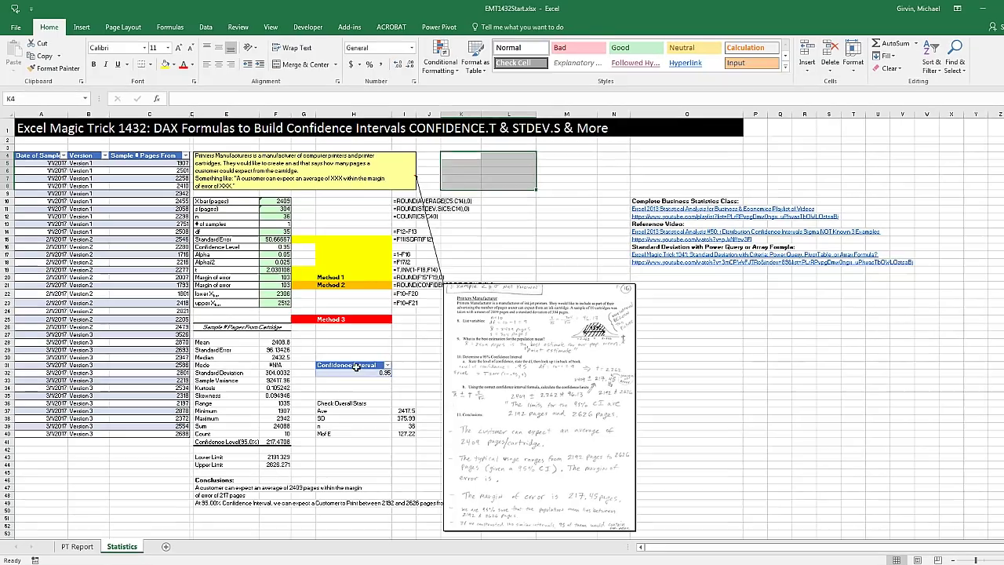
click(352, 364)
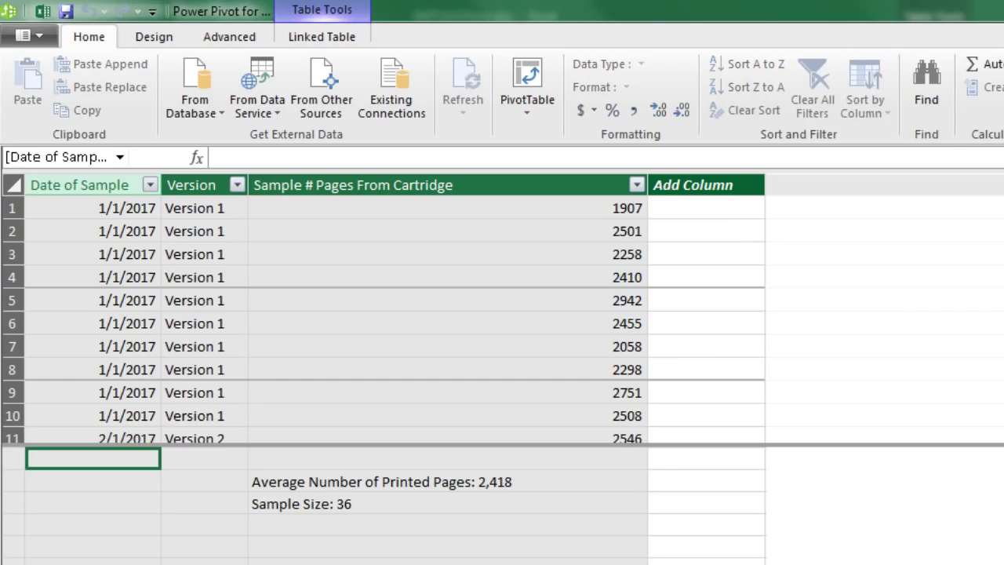
Create the Alpha measure below Sample Size as 1-VALUES(fConfidenceInterval[Confidence Interval]).
click(430, 523)
click(322, 156)
text(Alpha:=)
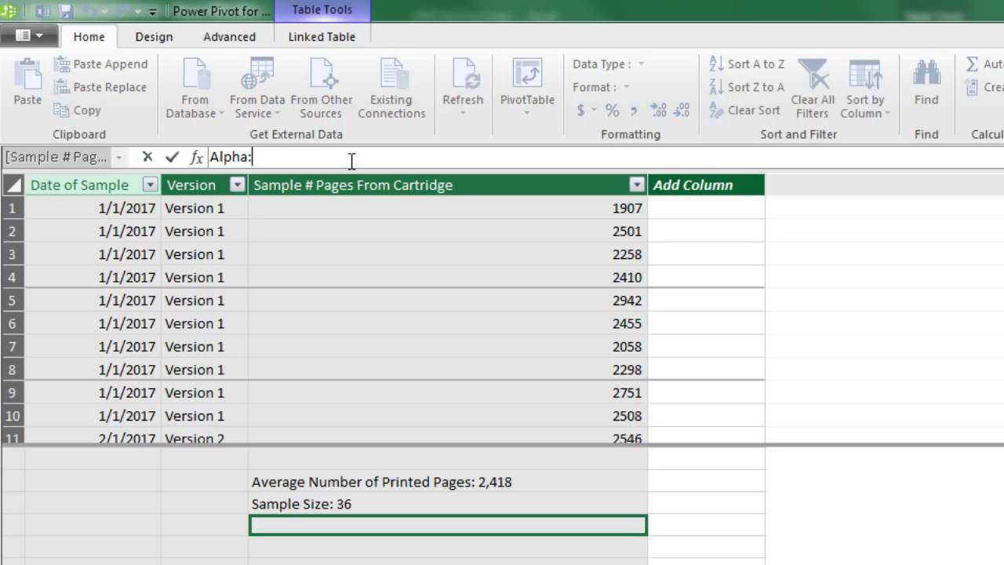
text(1-)
text(values)
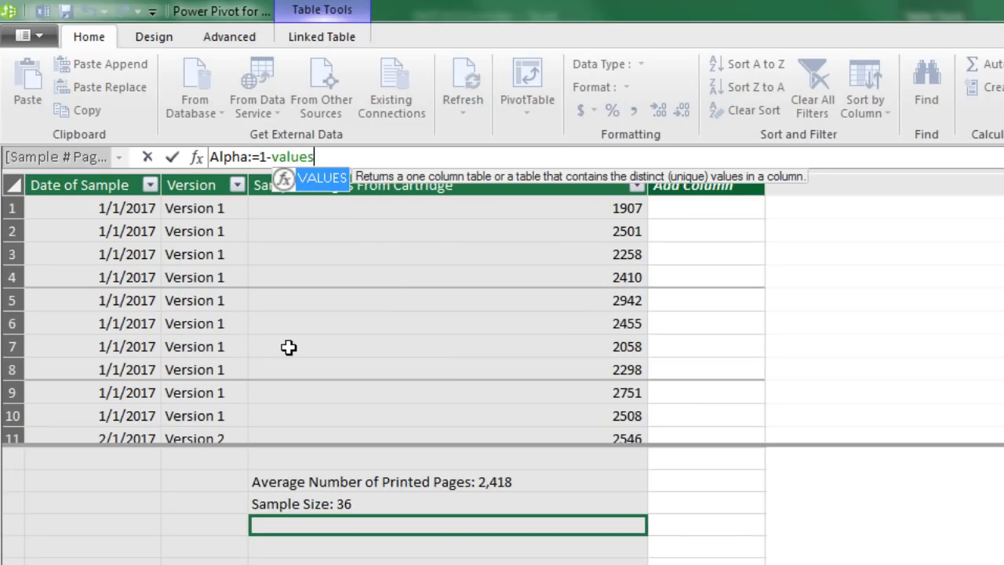
key(Tab)
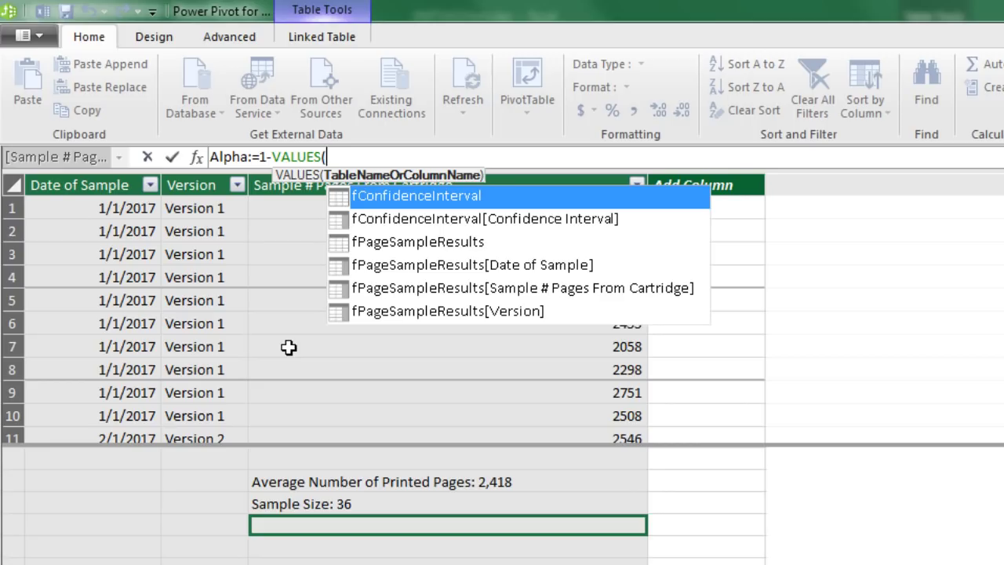
key(Down)
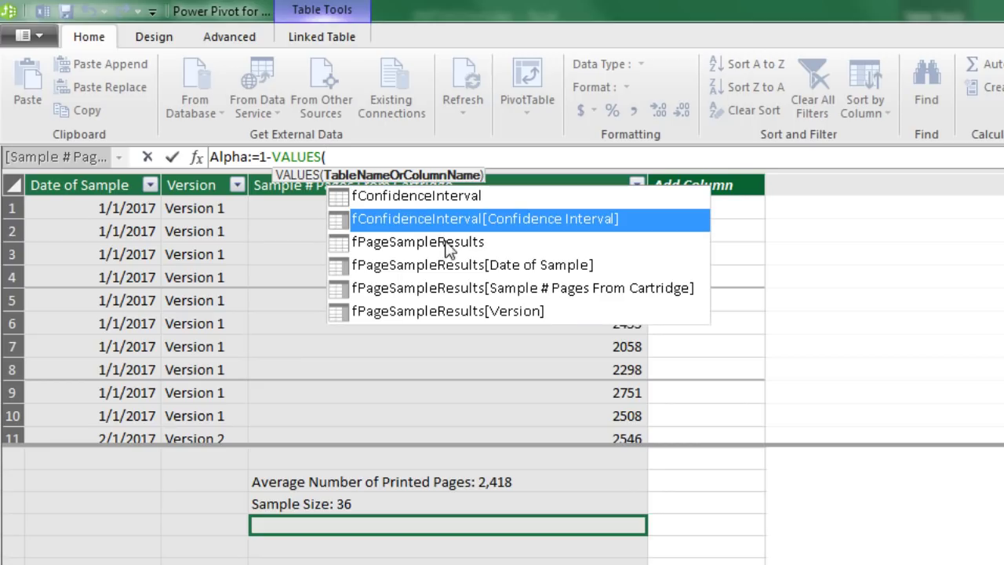
double_click(640, 220)
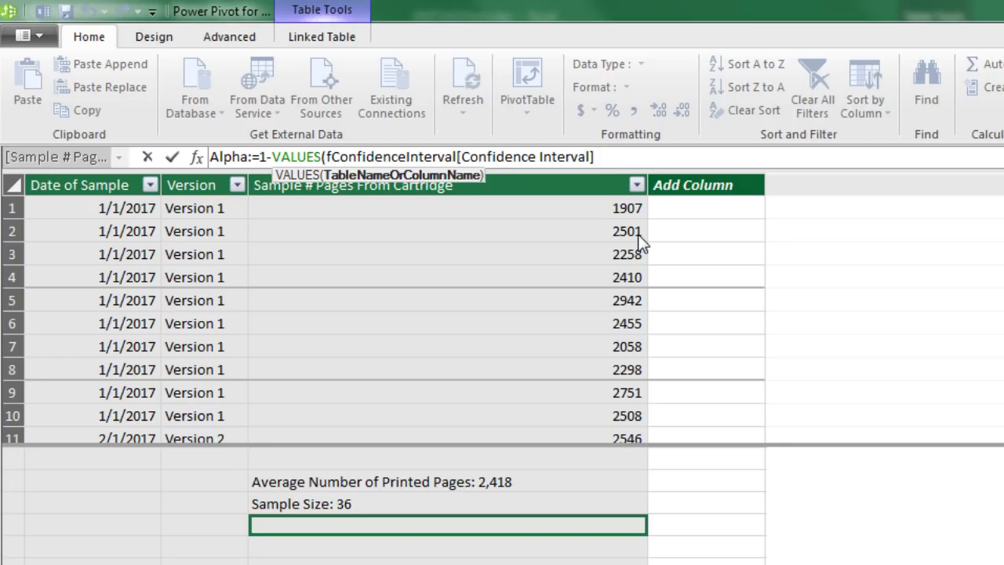
text())
key(Return)
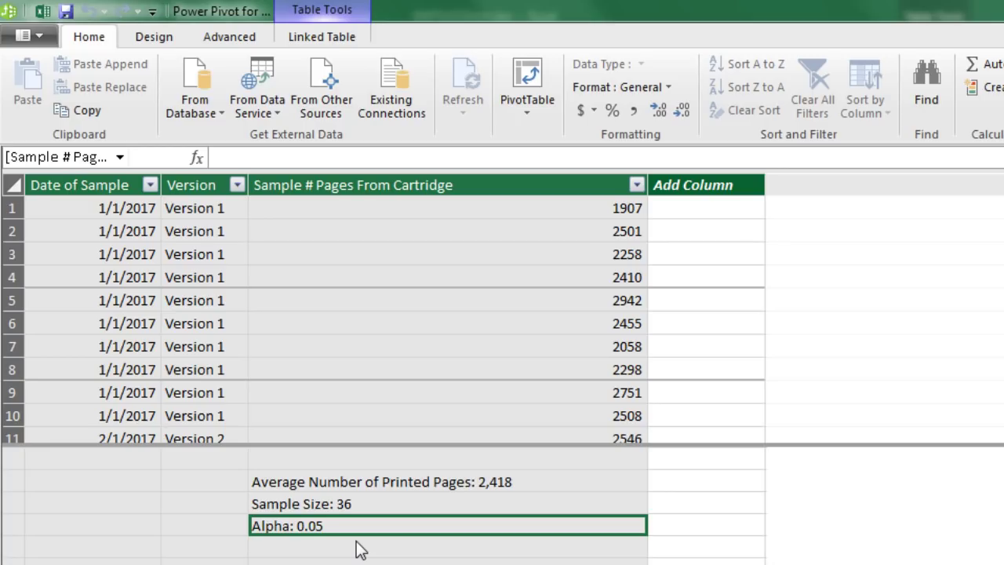
Create the measure Standard Deviation Number Printed Pages below Alpha, using STDEV.S on fPageSampleResults[Sample # Pages From Cartridge].
click(313, 554)
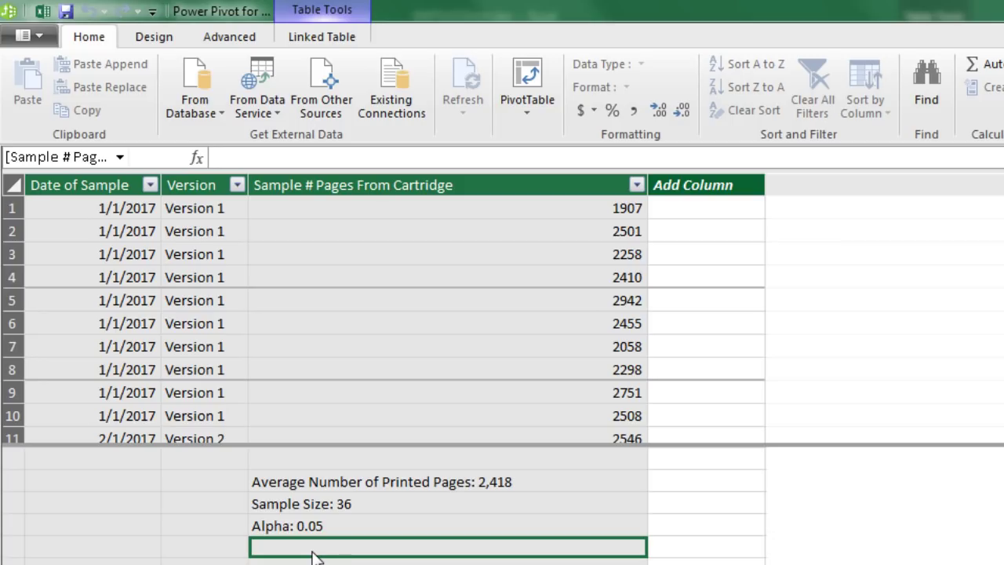
click(274, 159)
text(Standard Deviation Number Printed Pages)
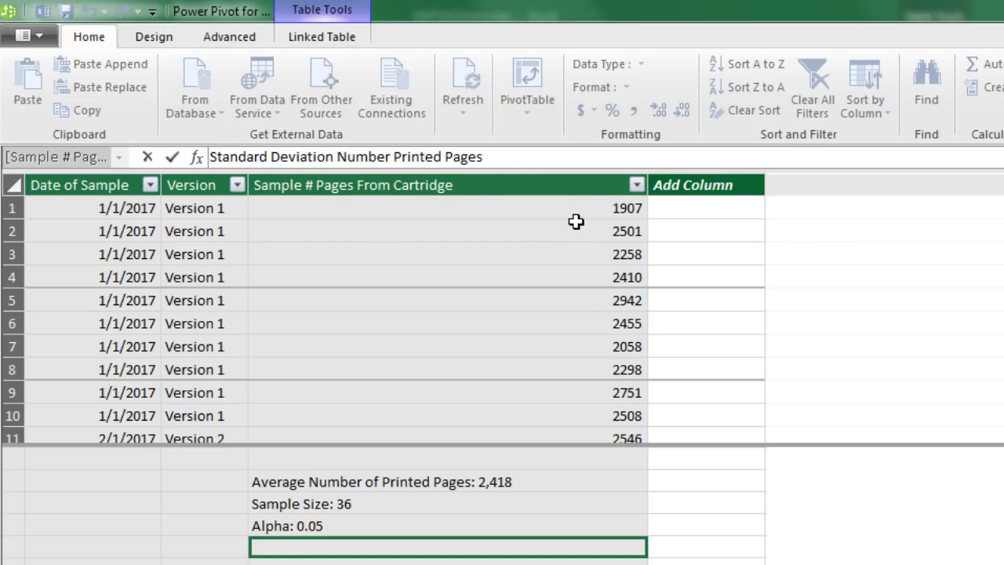
text(:=st)
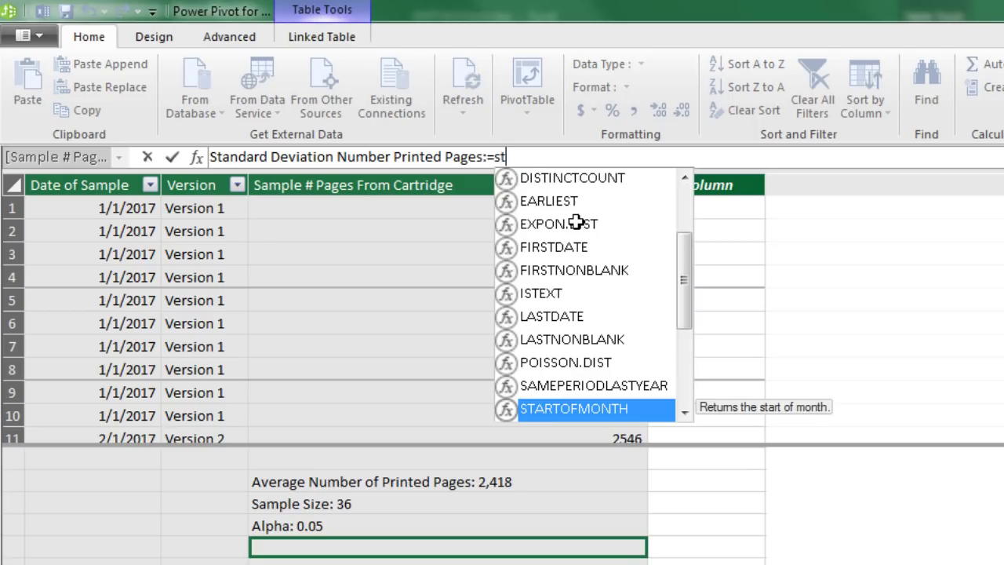
text(d)
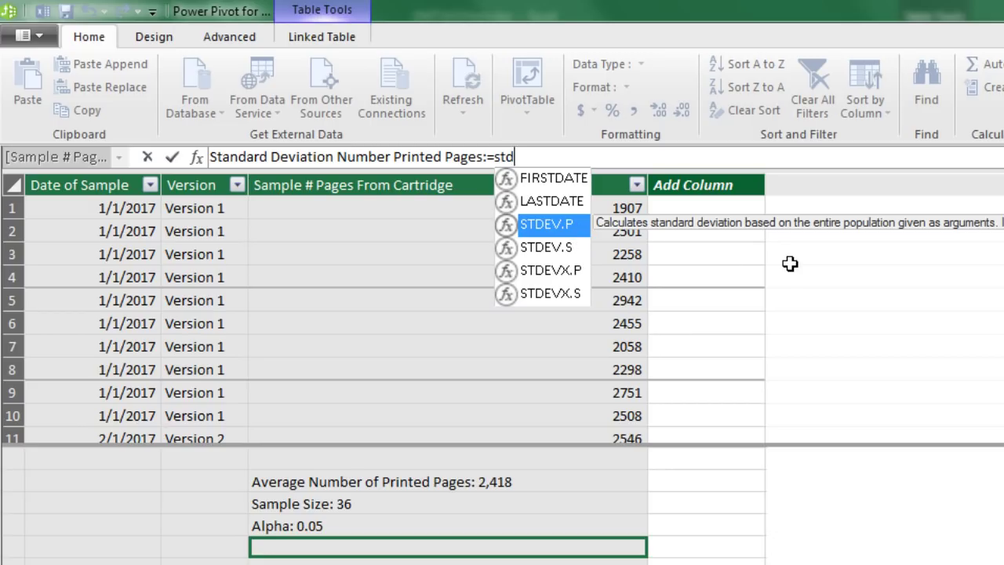
key(Down)
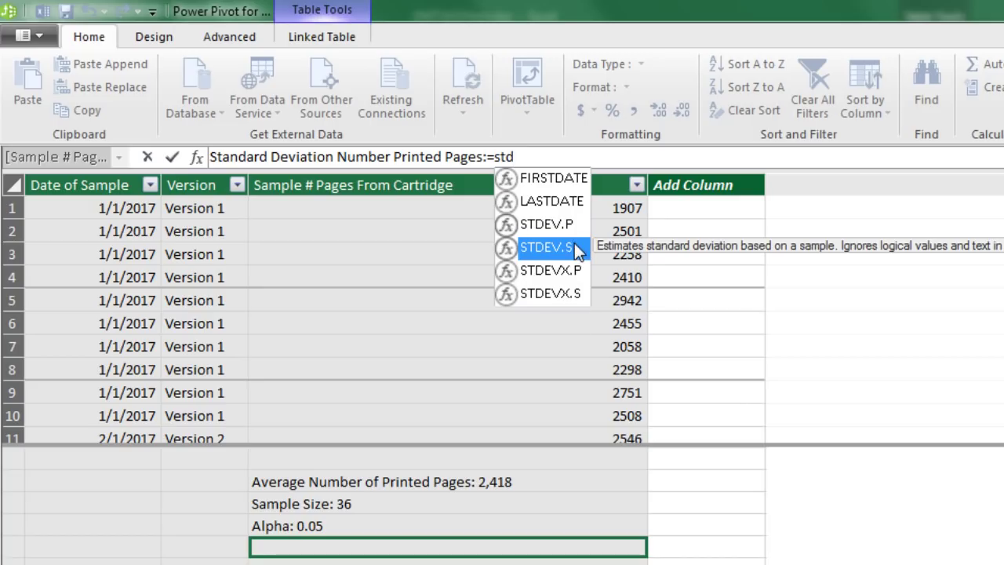
key(Tab)
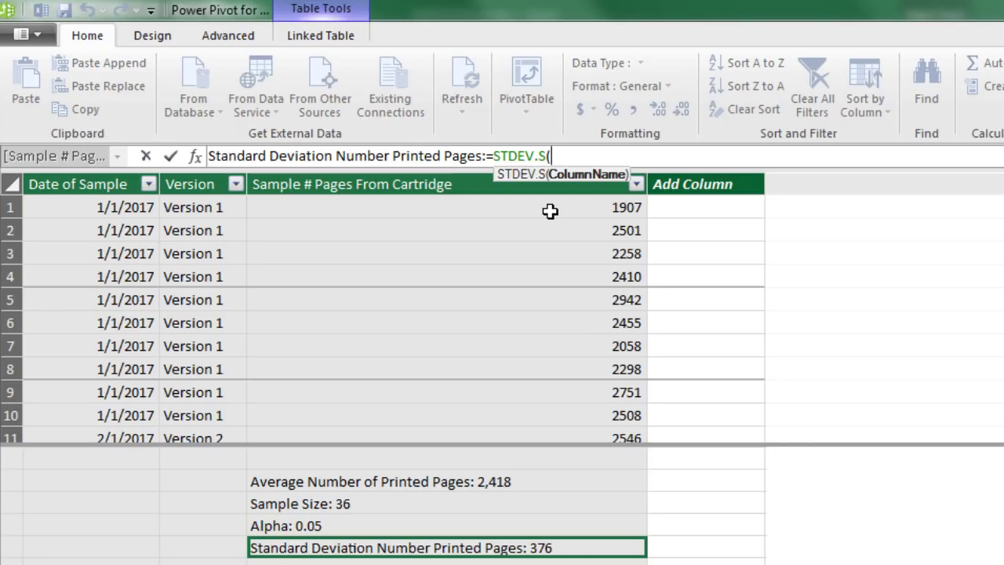
text(f)
key(Down)
key(Down)
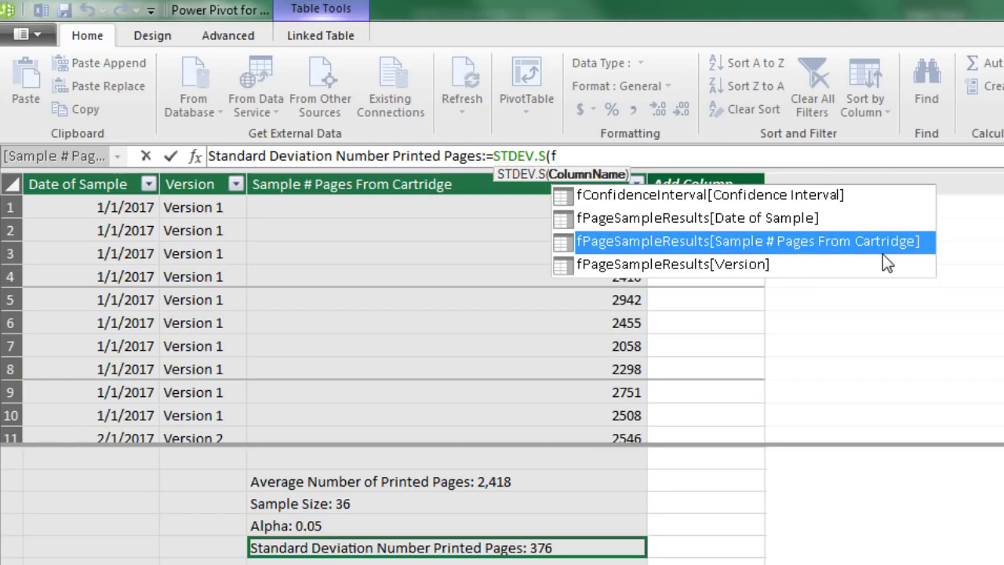
key(Tab)
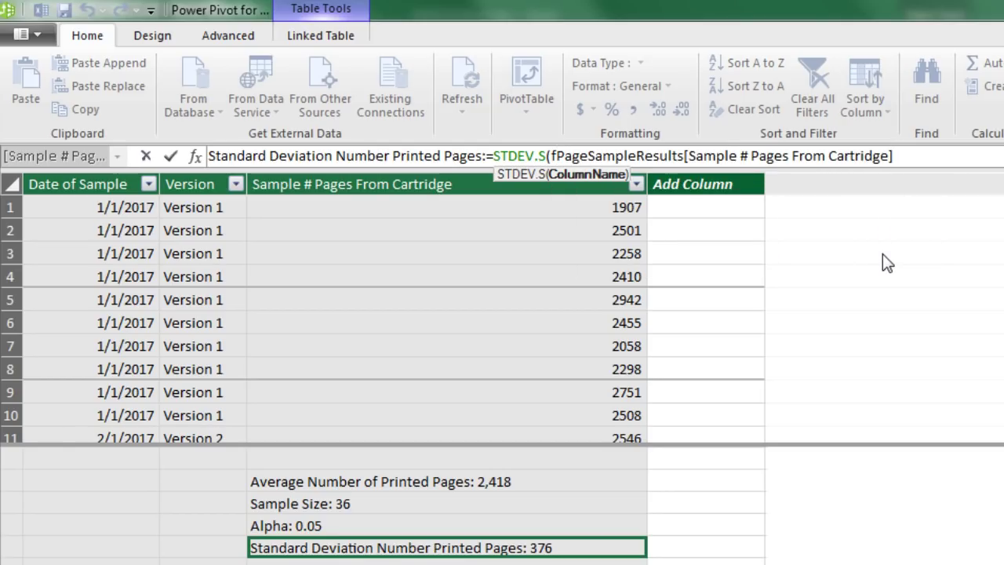
text())
key(Return)
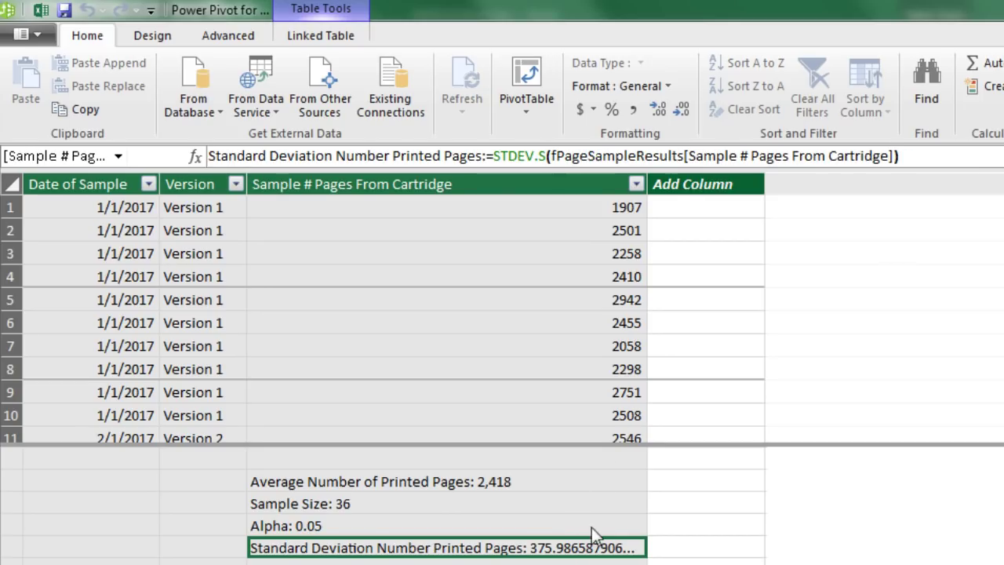
Wrap the standard deviation measure's formula in ROUND with 0 digits.
click(498, 161)
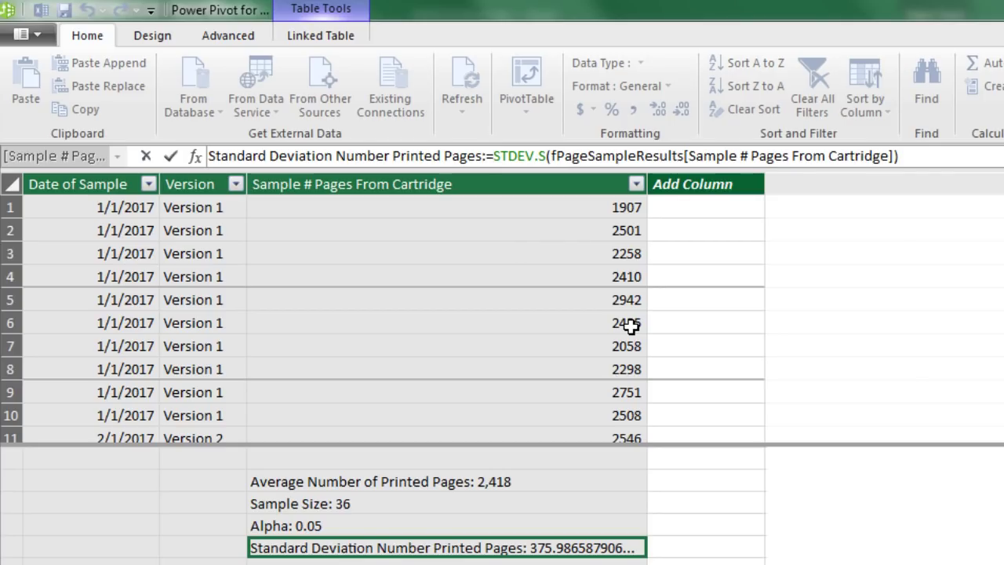
text(round)
key(Tab)
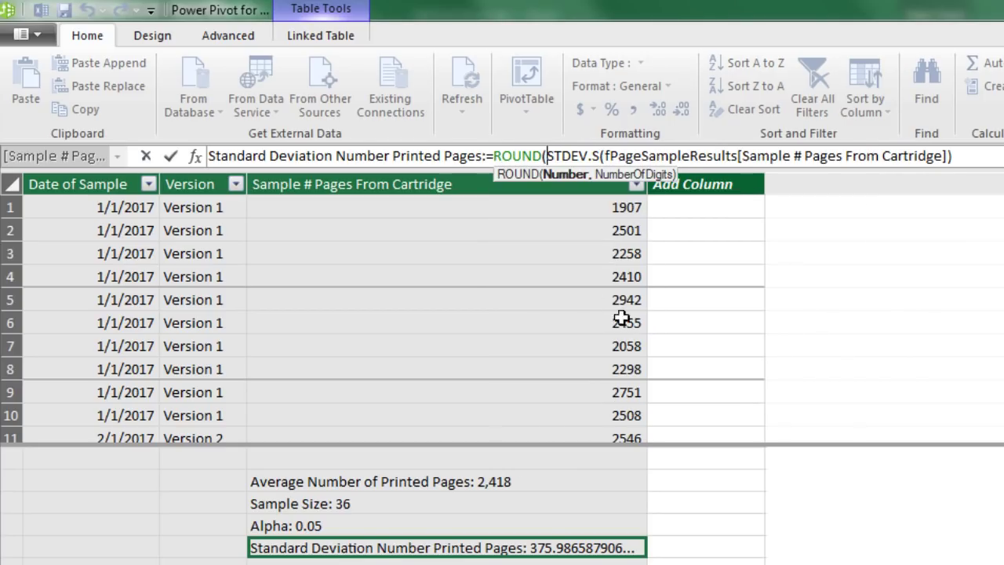
key(End)
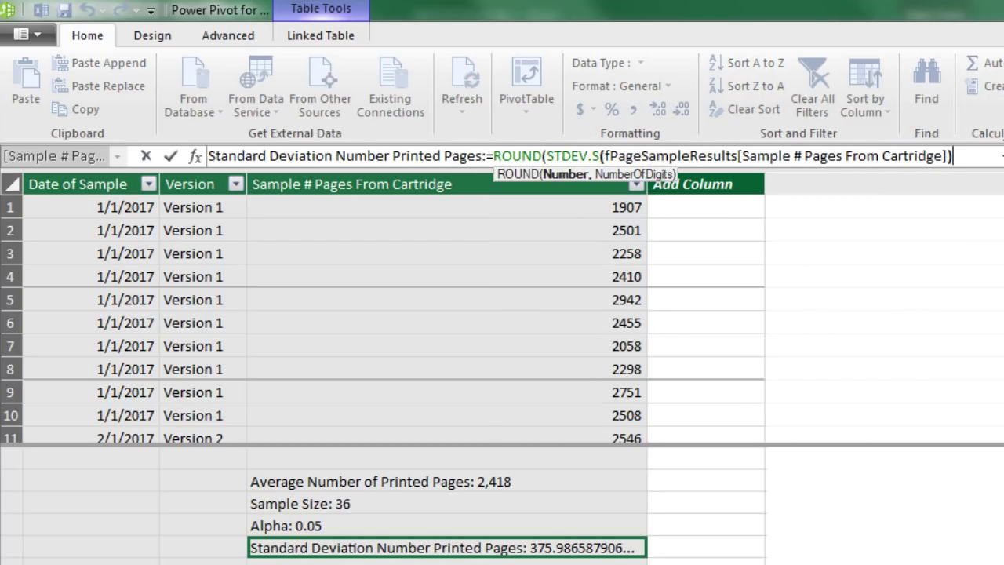
text(,0))
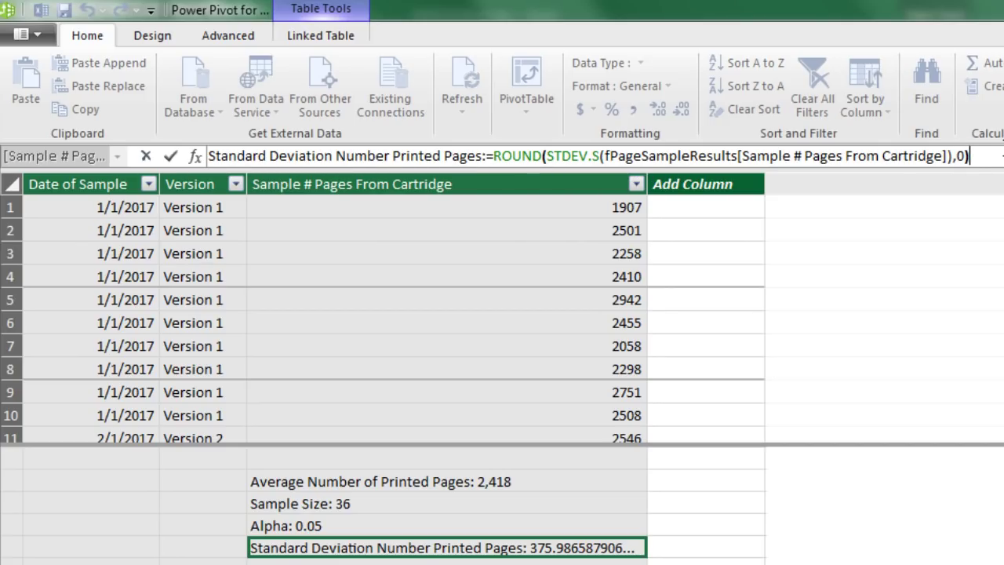
key(Return)
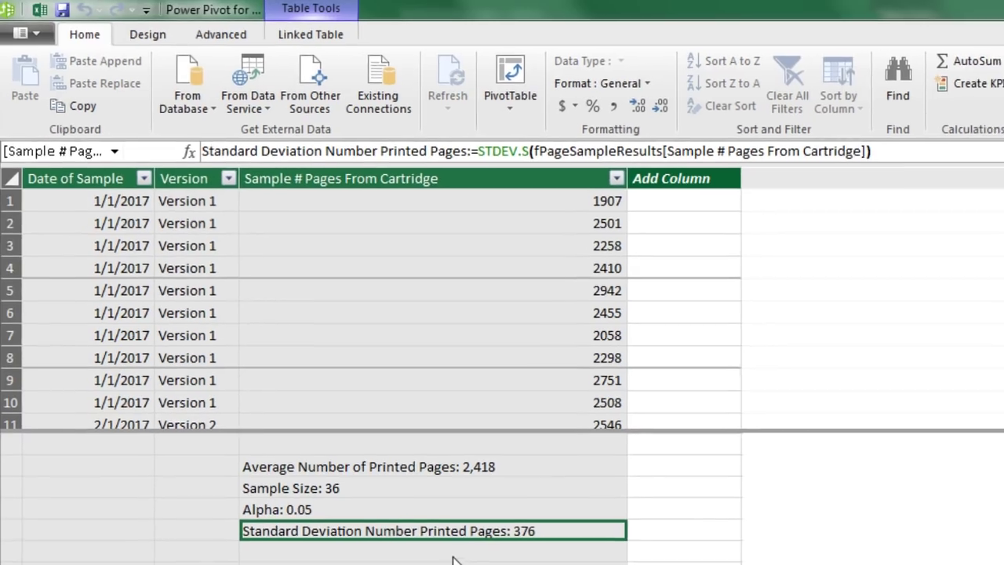
Begin a Margin of Error measure in the cell below the standard deviation, using the CONFIDENCE.T function.
click(449, 556)
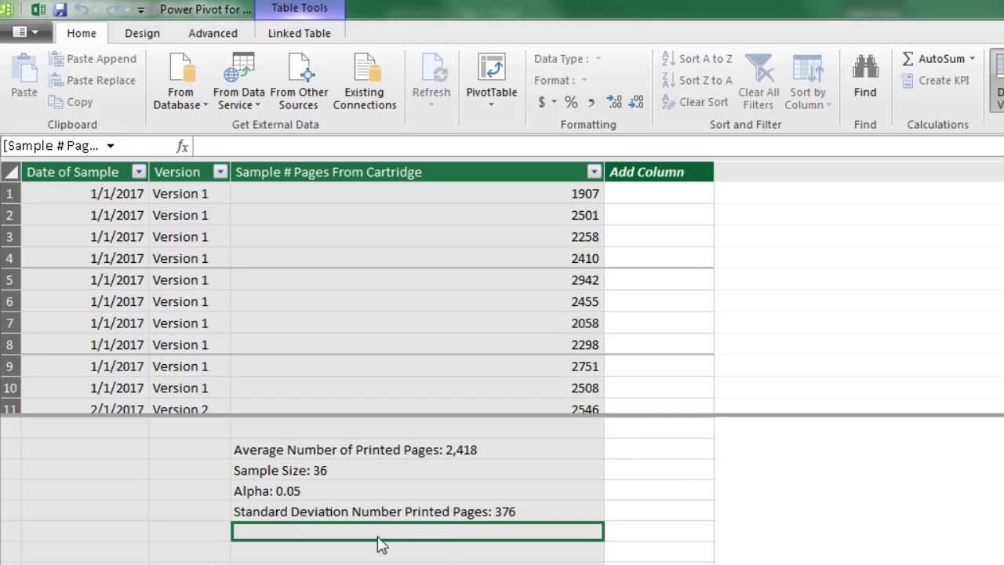
click(234, 145)
text(Margin of Error:)
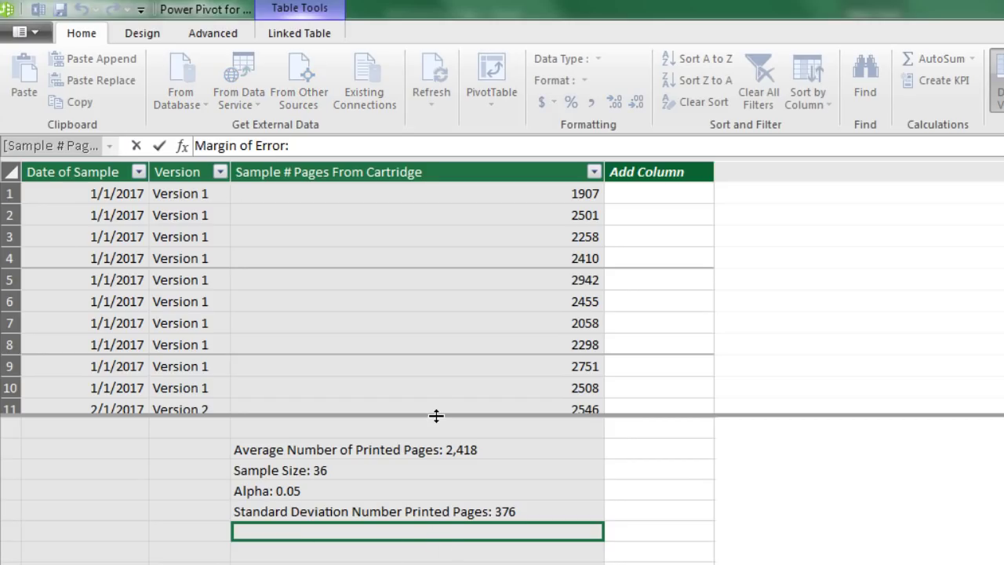
text(=)
text(con)
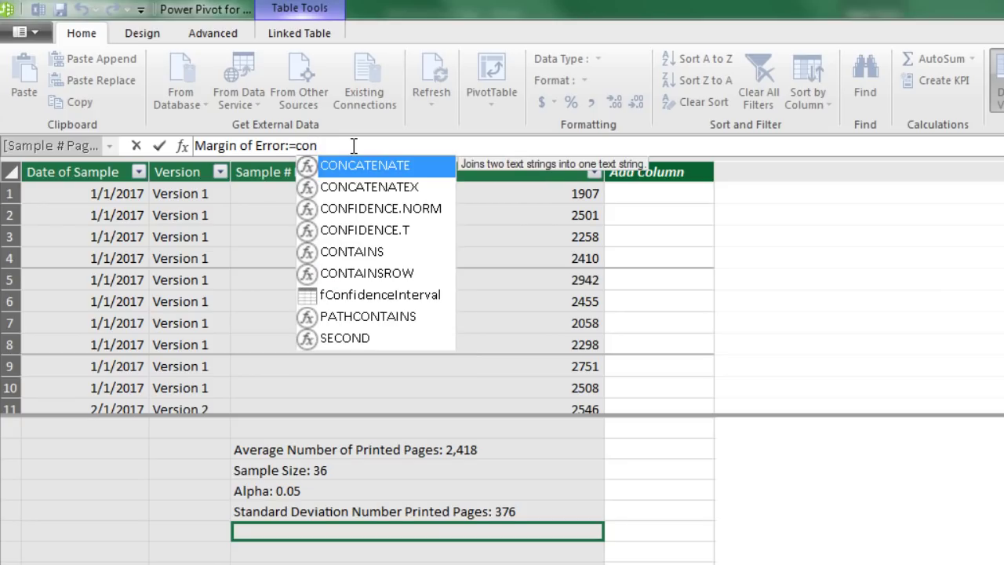
key(Down)
key(Down)
key(Down)
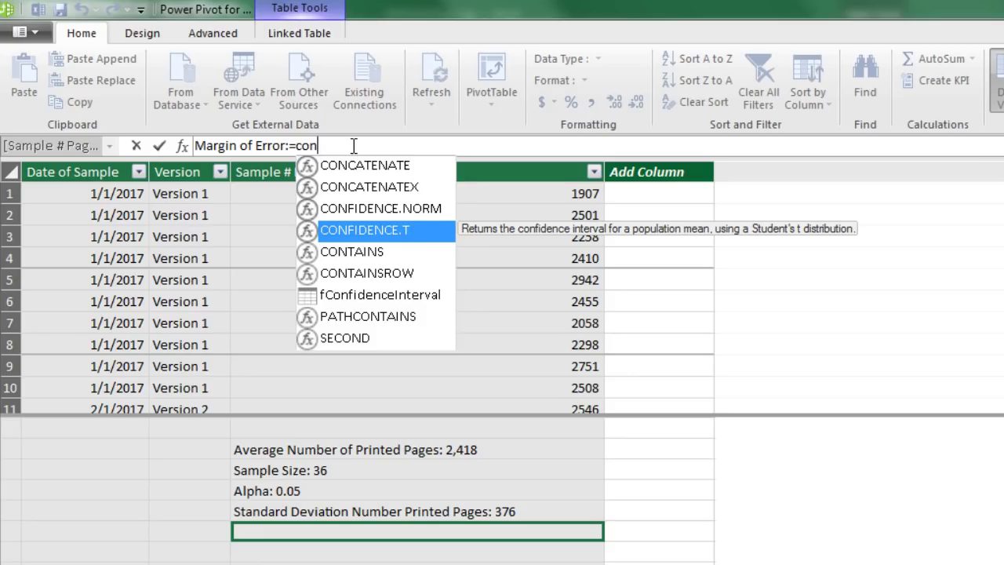
double_click(408, 229)
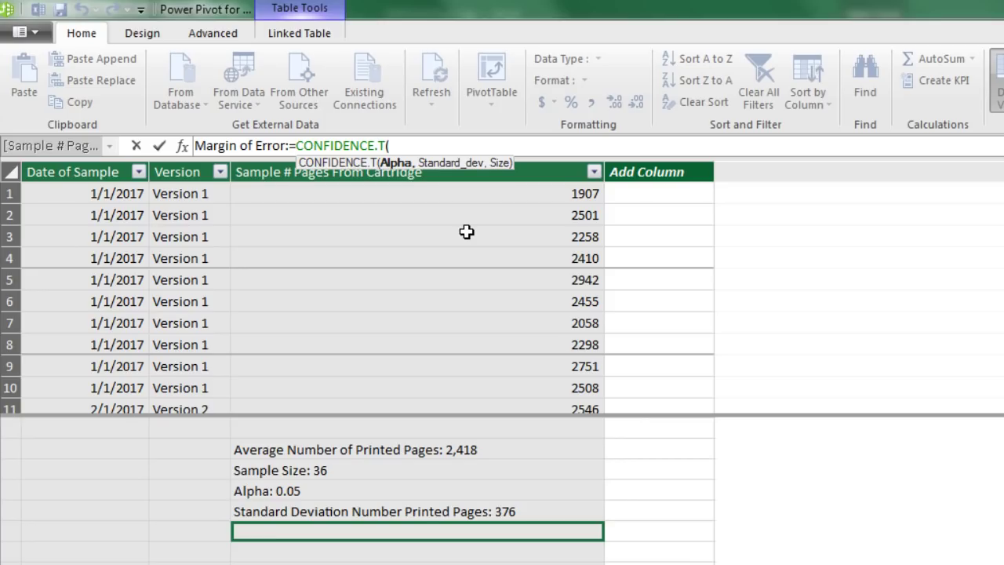
Complete the CONFIDENCE.T formula with the arguments [Alpha], [Standard Deviation Number Printed Pages] and [Sample Size].
text([)
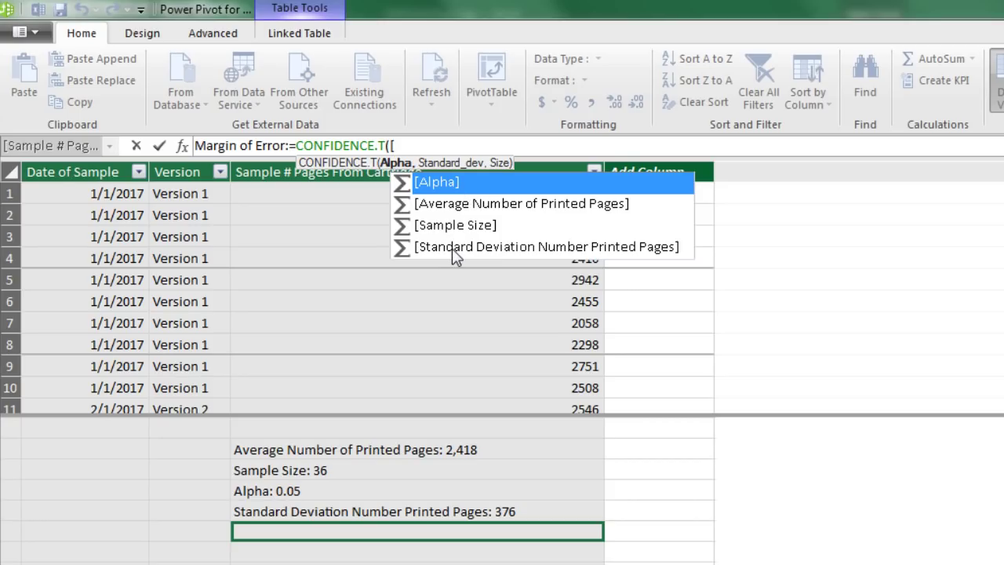
key(Tab)
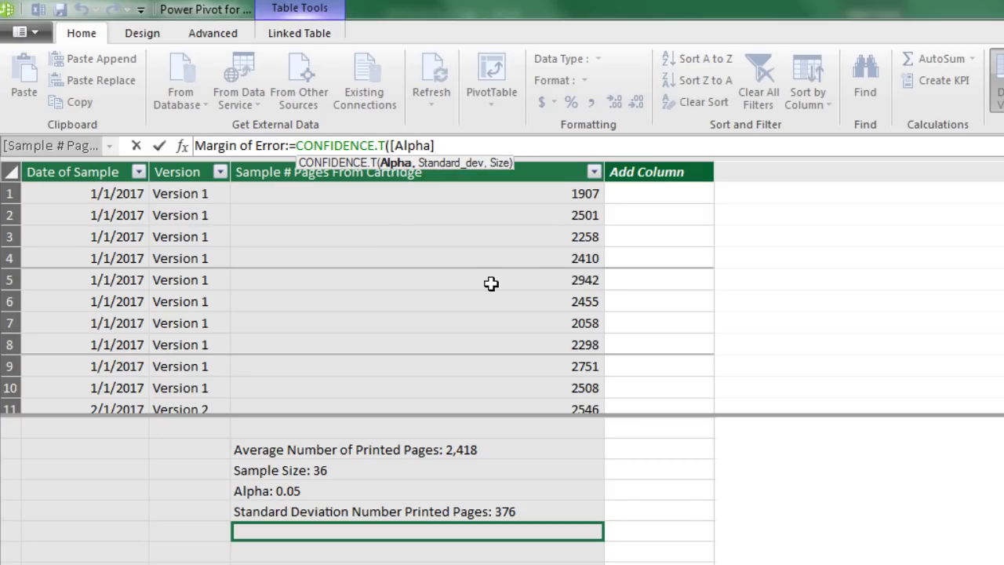
text(,)
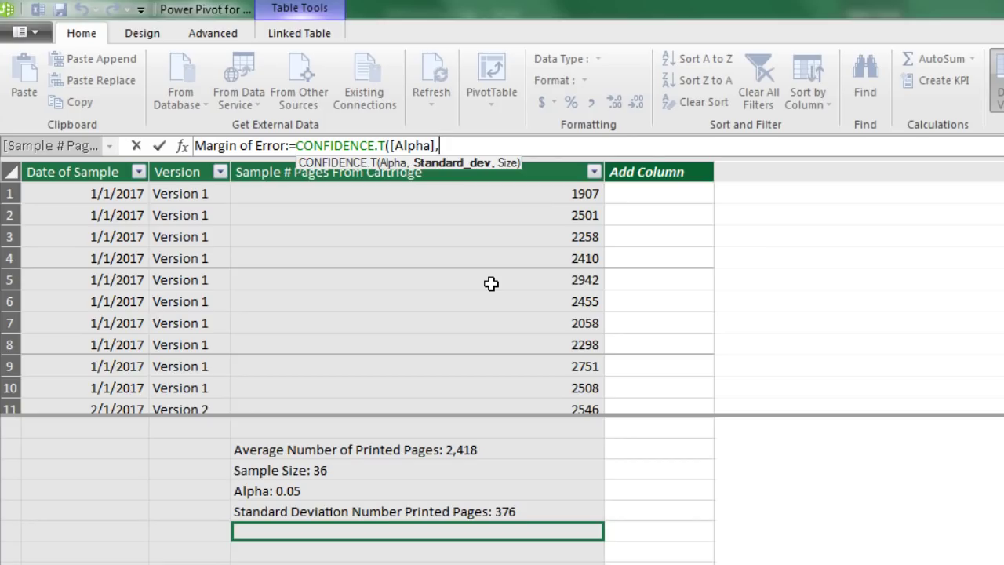
text([)
key(Down)
key(Down)
key(Down)
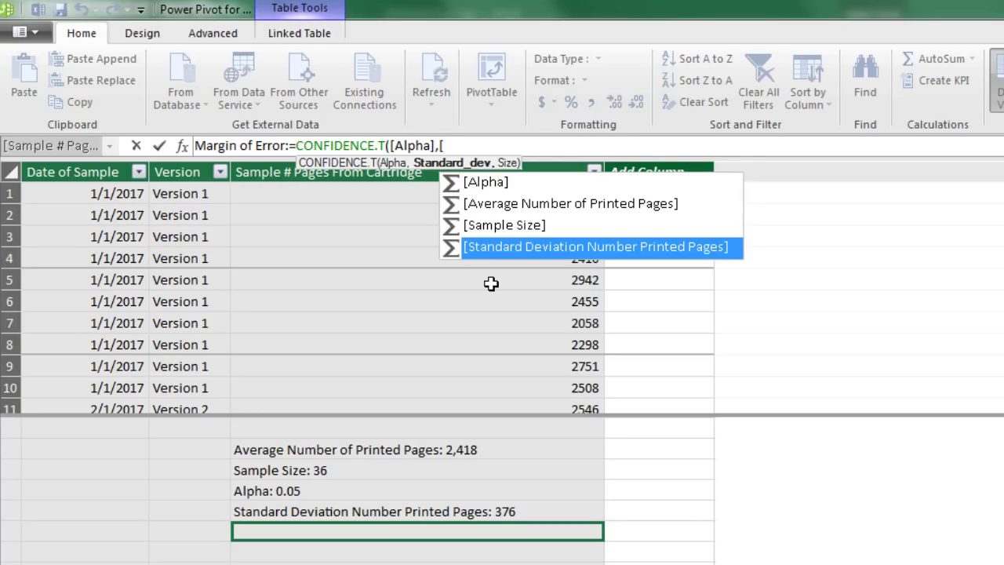
key(Tab)
text(,)
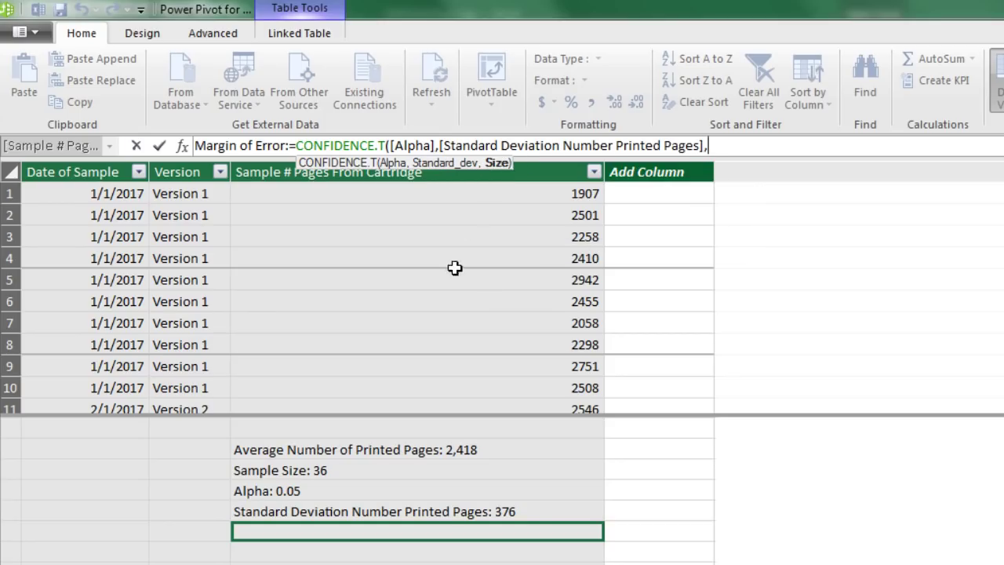
click(335, 474)
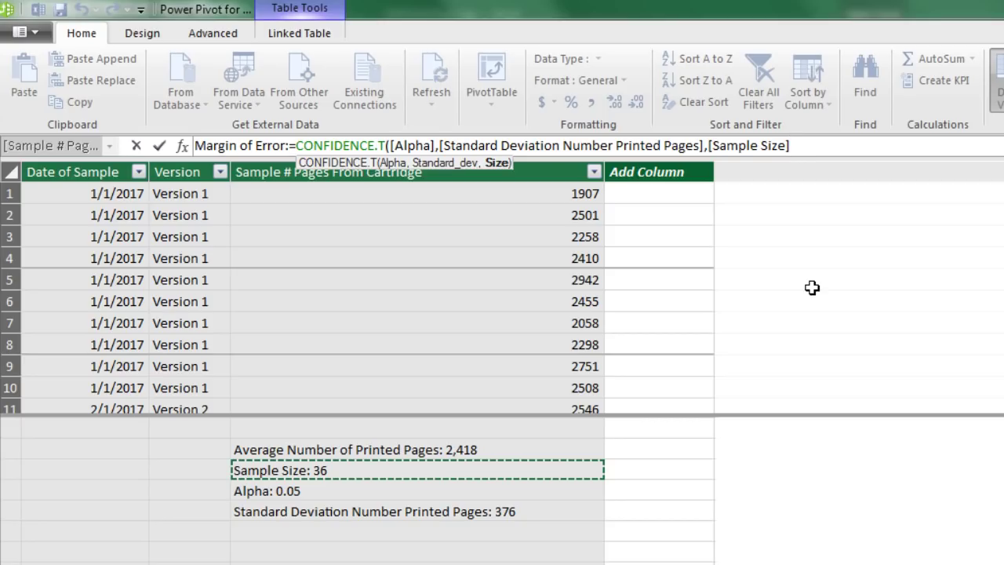
text())
key(Return)
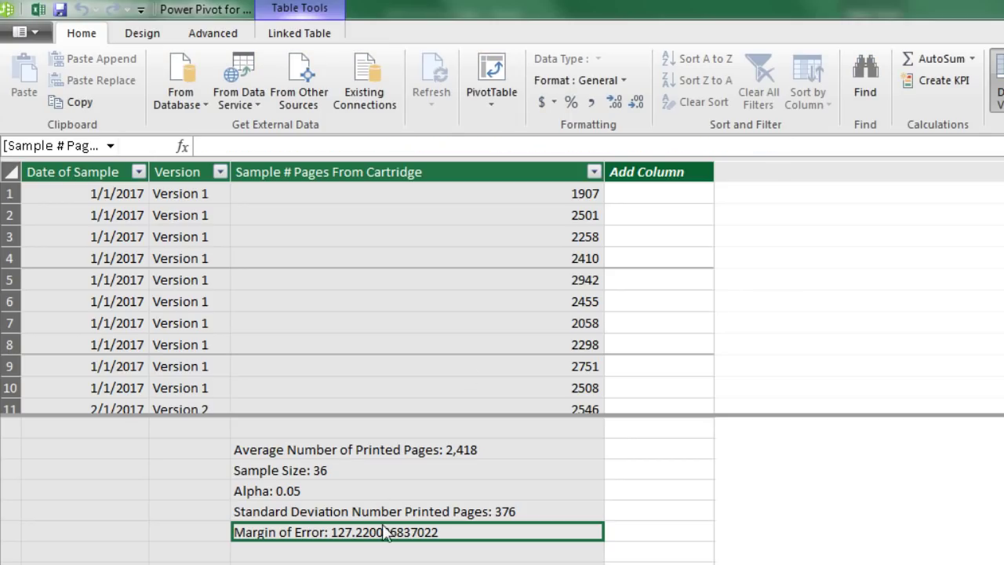
Wrap the Margin of Error measure's CONFIDENCE.T formula in ROUND with 0 digits.
click(303, 538)
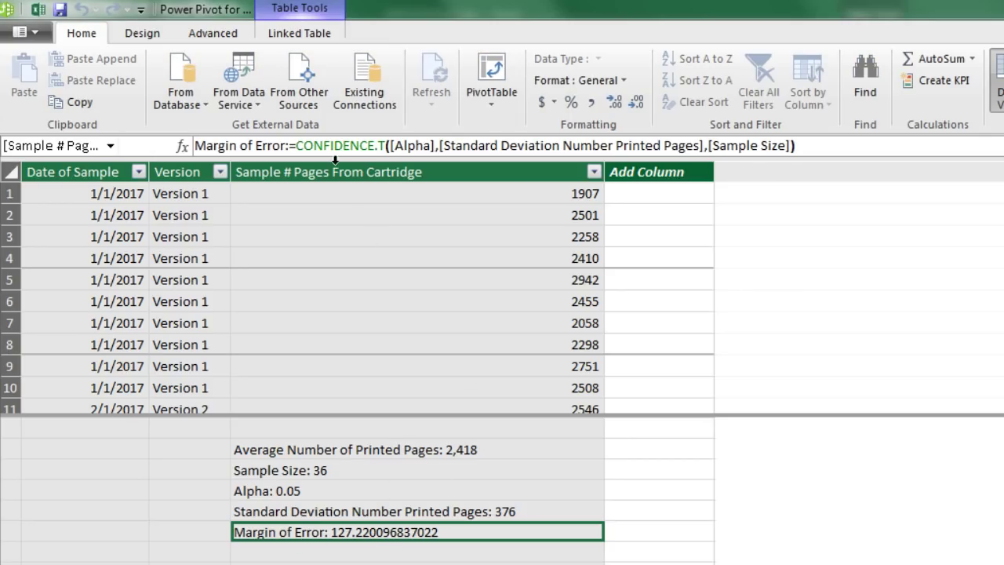
click(298, 149)
text(rou)
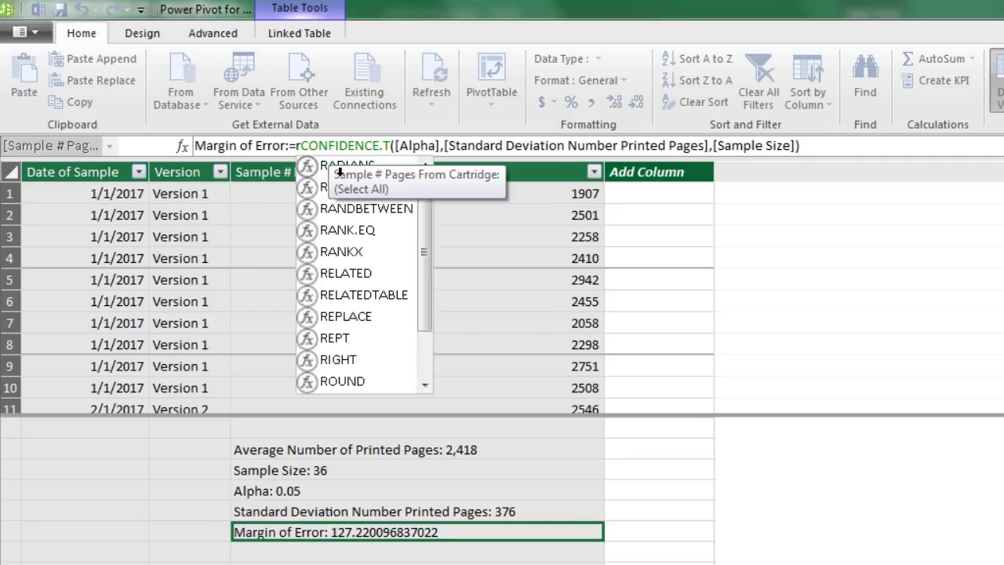
text(nd)
double_click(368, 188)
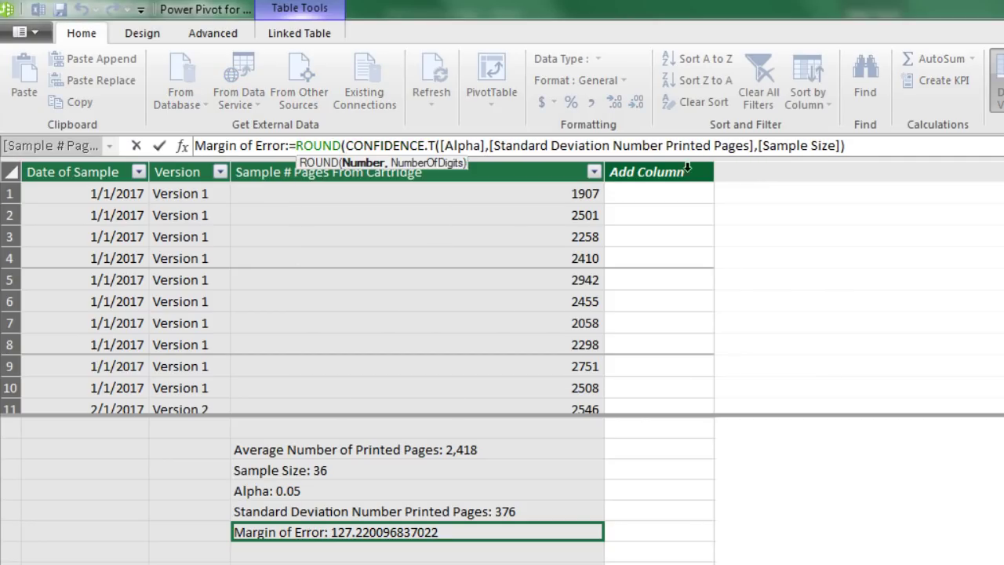
click(868, 146)
text(,0))
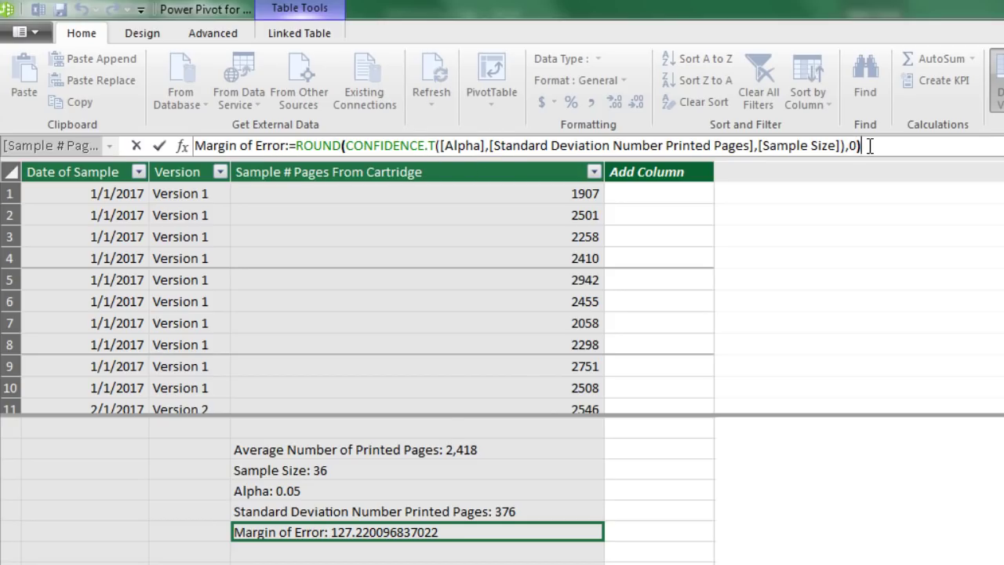
key(Return)
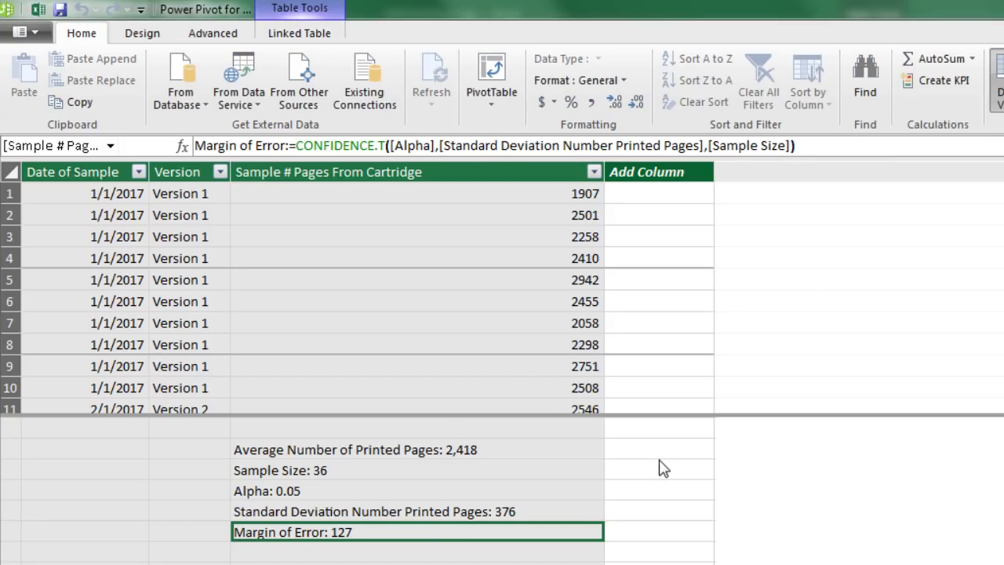
In the Excel PivotTable, add Standard Deviation Number Printed Pages and Margin of Error as values and wrap the header row text.
key(alt+Tab)
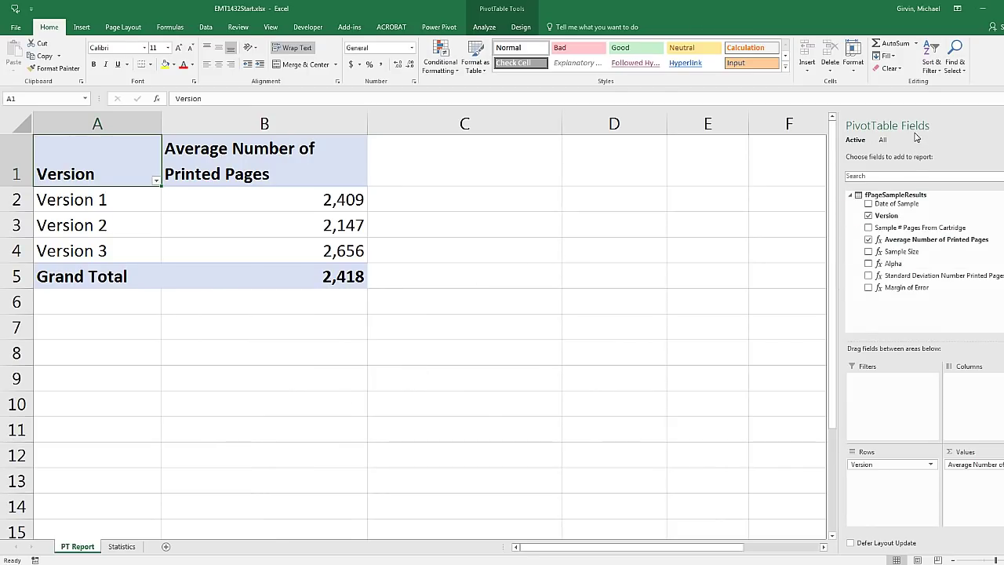
drag(893, 279, 977, 486)
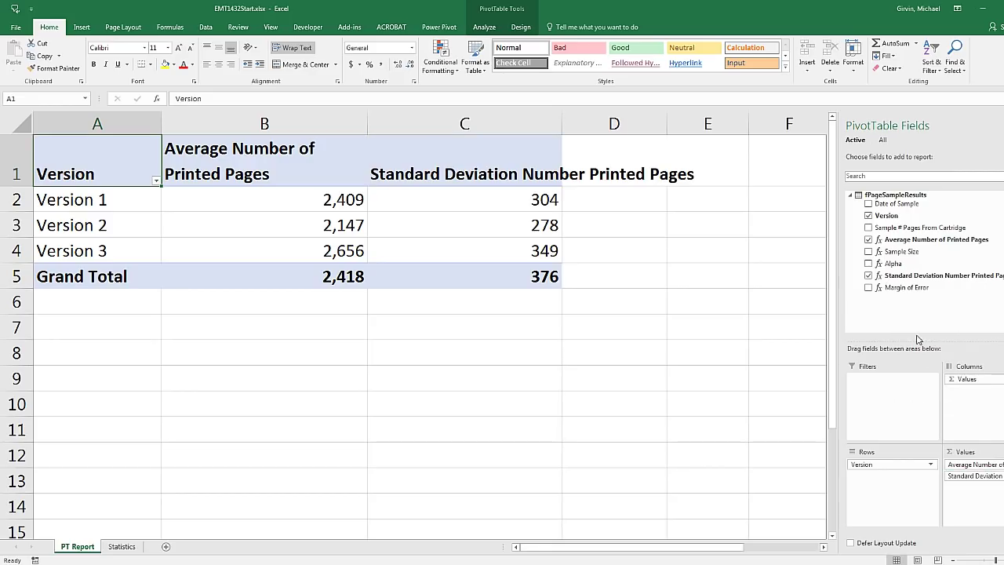
drag(902, 288, 972, 498)
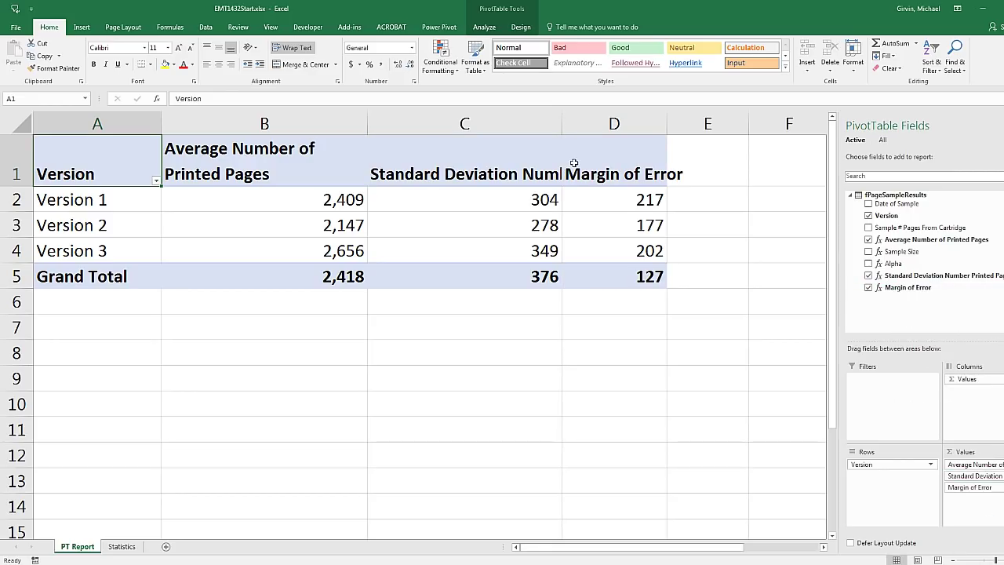
drag(617, 167, 78, 168)
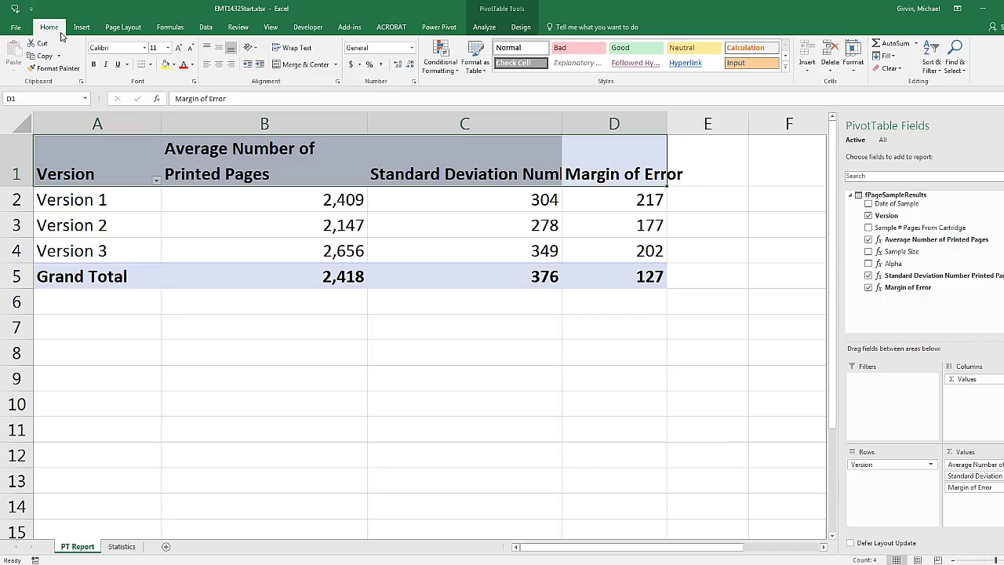
click(303, 50)
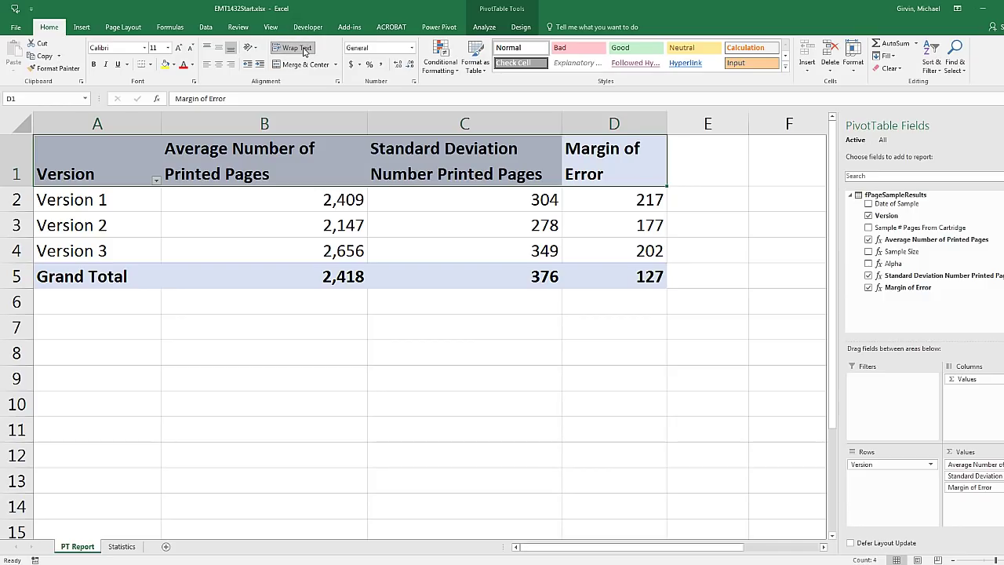
Review the average number of printed pages for each version and the margin of error in the PivotTable.
click(337, 202)
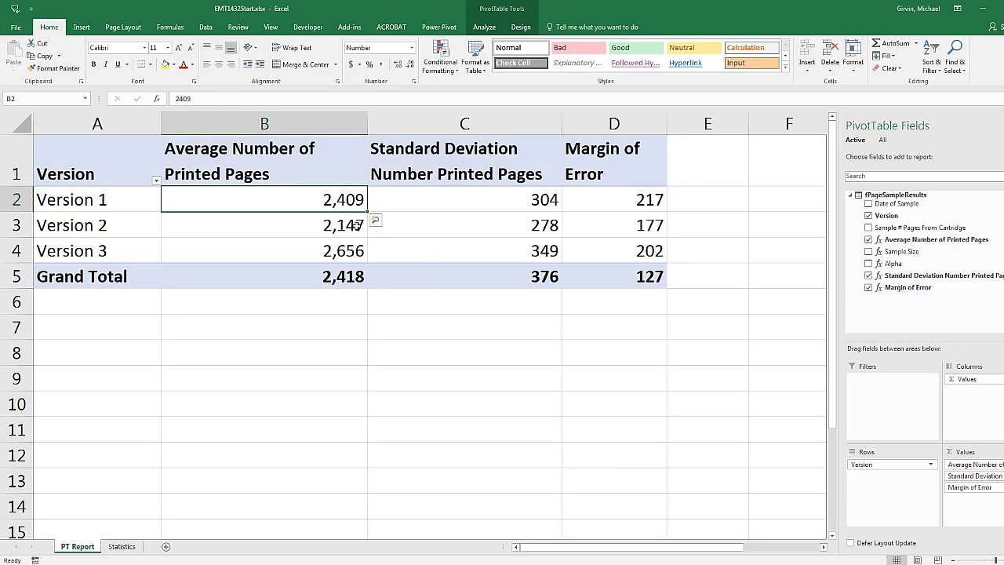
mouse_move(392, 282)
click(357, 225)
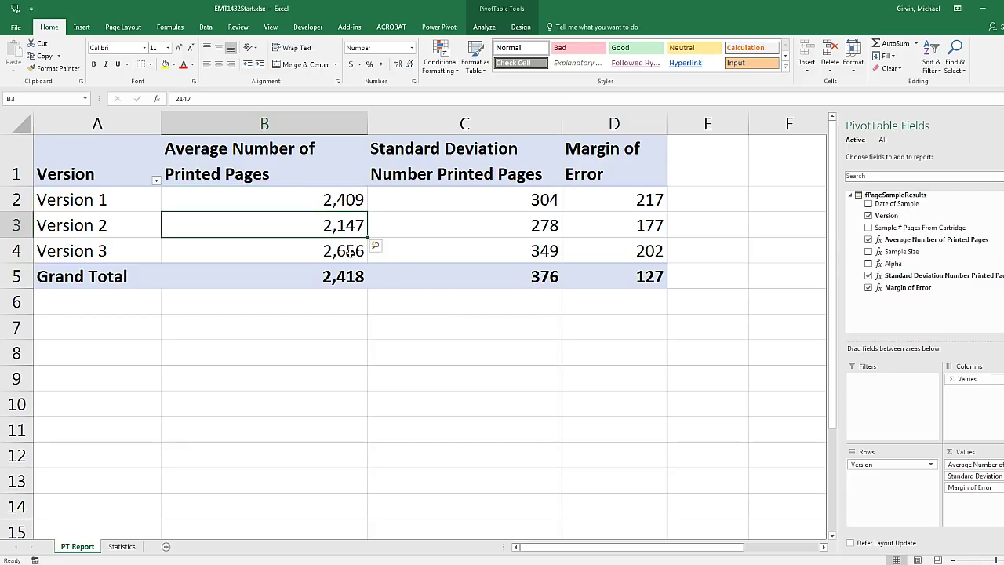
click(353, 252)
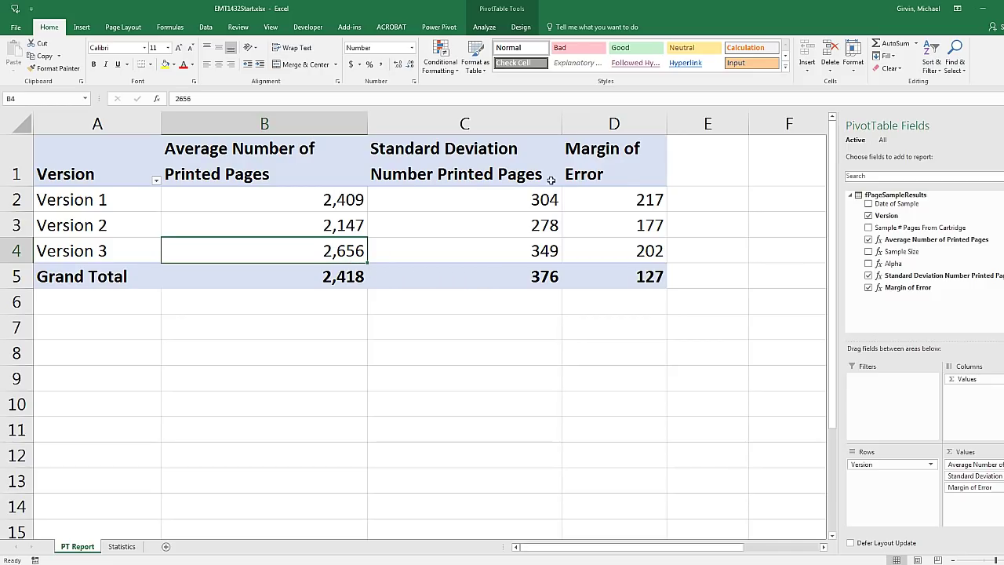
click(641, 199)
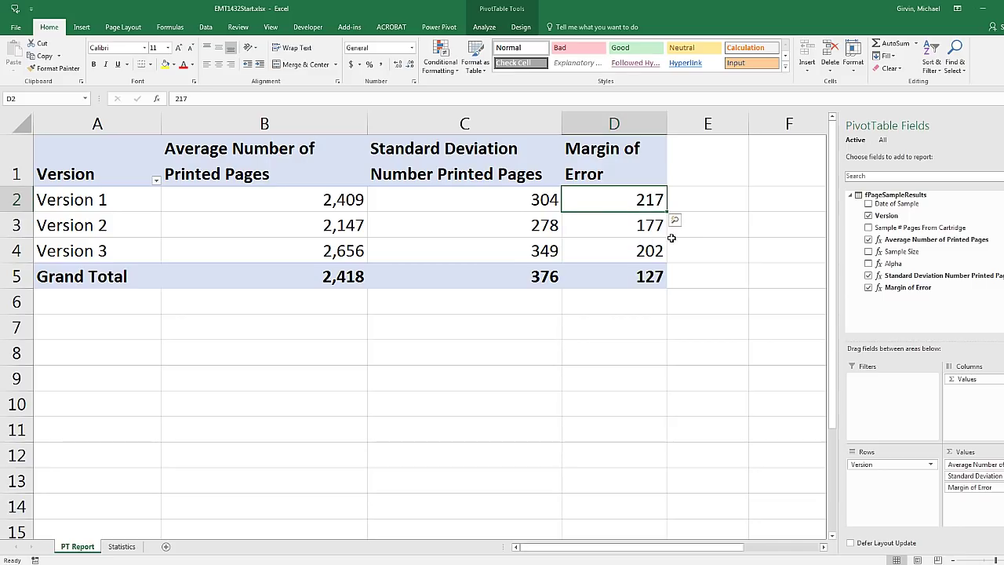
In Power Pivot, create the measure Lower Limit For CI below Margin of Error as [Average Number of Printed Pages]-[Margin of Error].
key(alt+Tab)
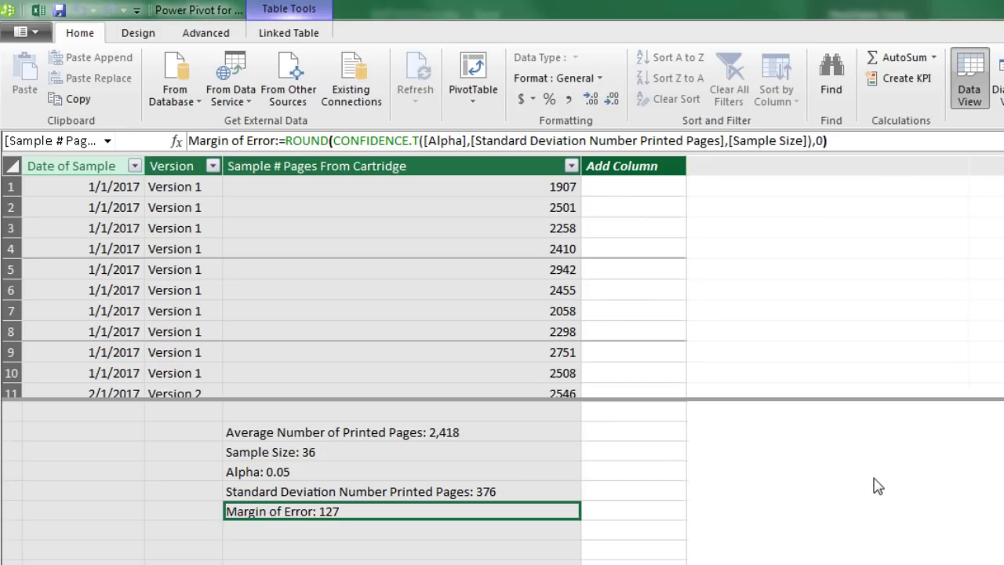
click(361, 534)
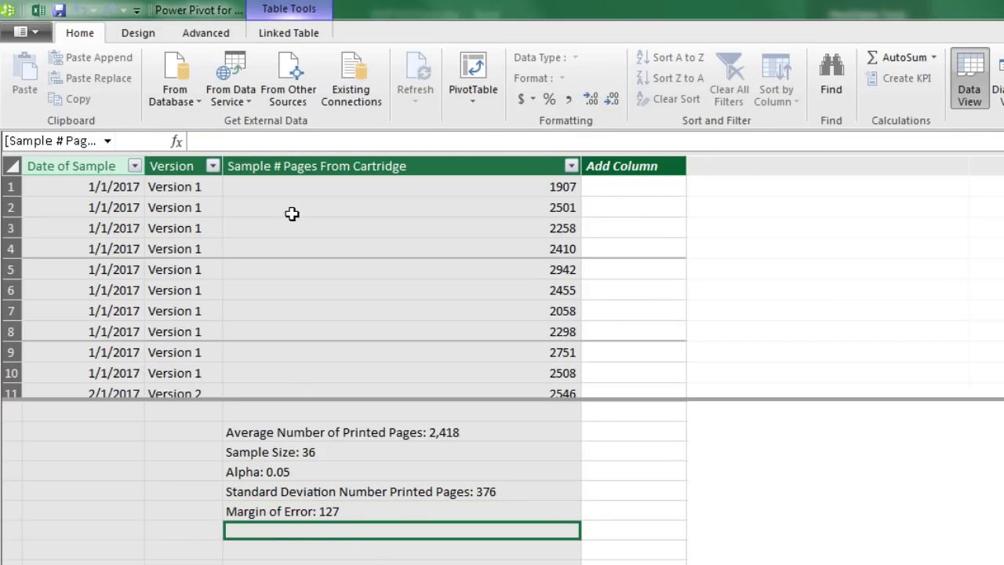
click(298, 141)
text(Lower Limit For CI:=)
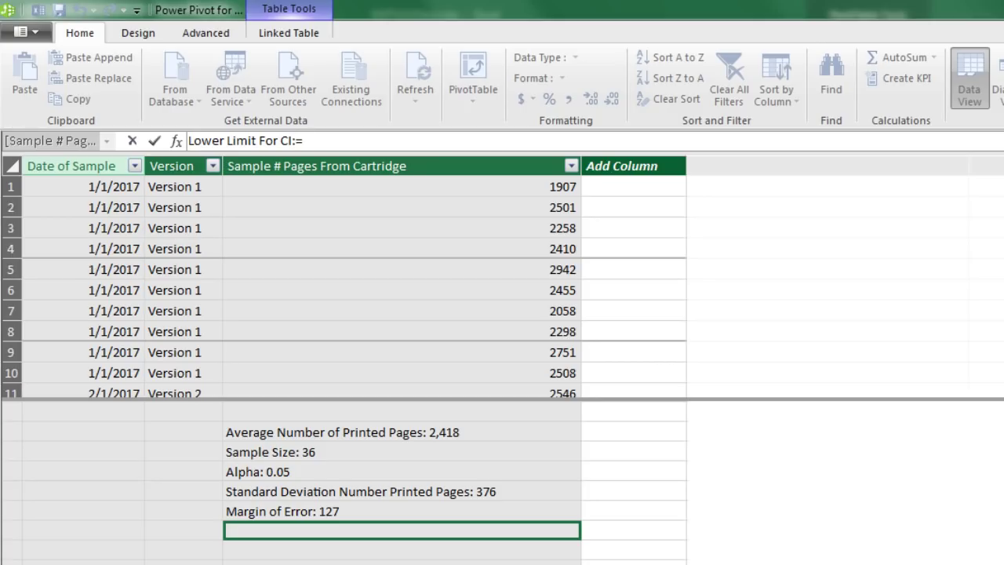
click(359, 436)
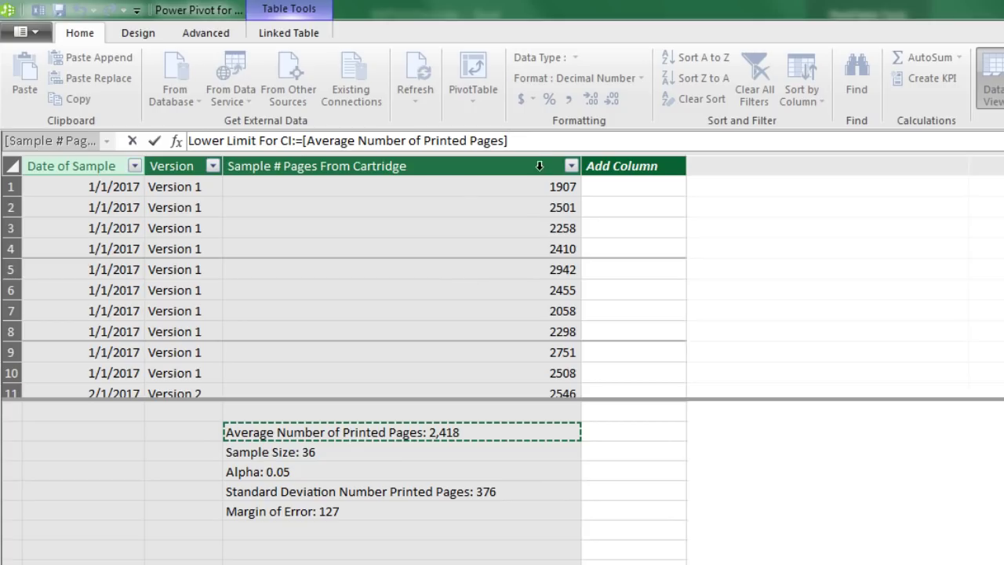
text(-)
click(355, 512)
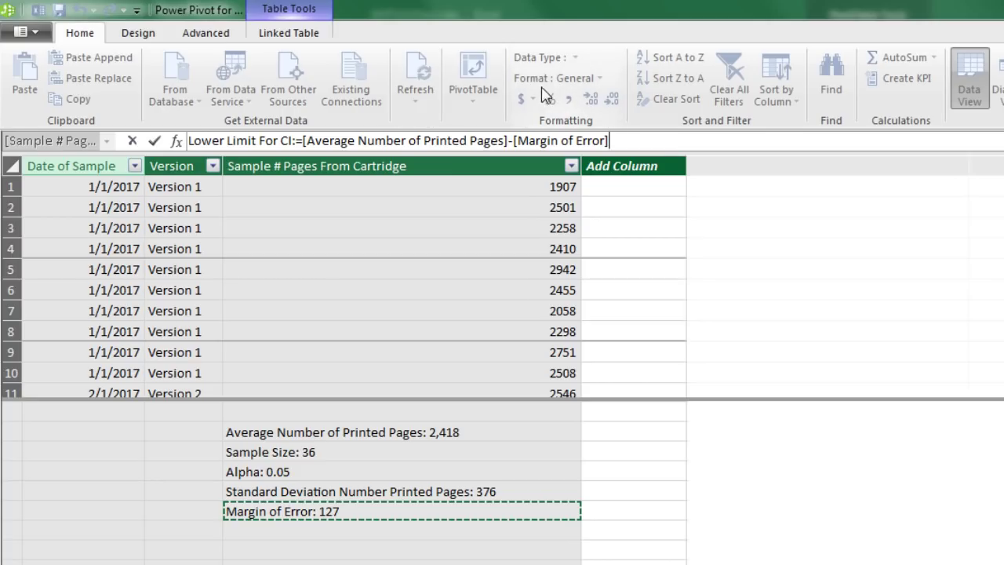
key(Return)
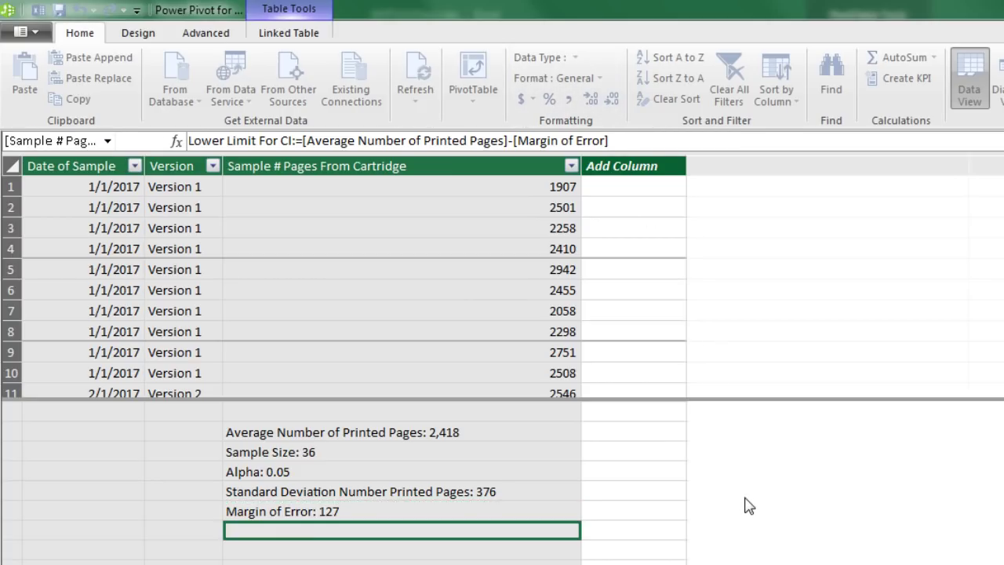
Create the measure Upper Limit For CI below the lower limit as [Average Number of Printed Pages]+[Margin of Error].
click(258, 552)
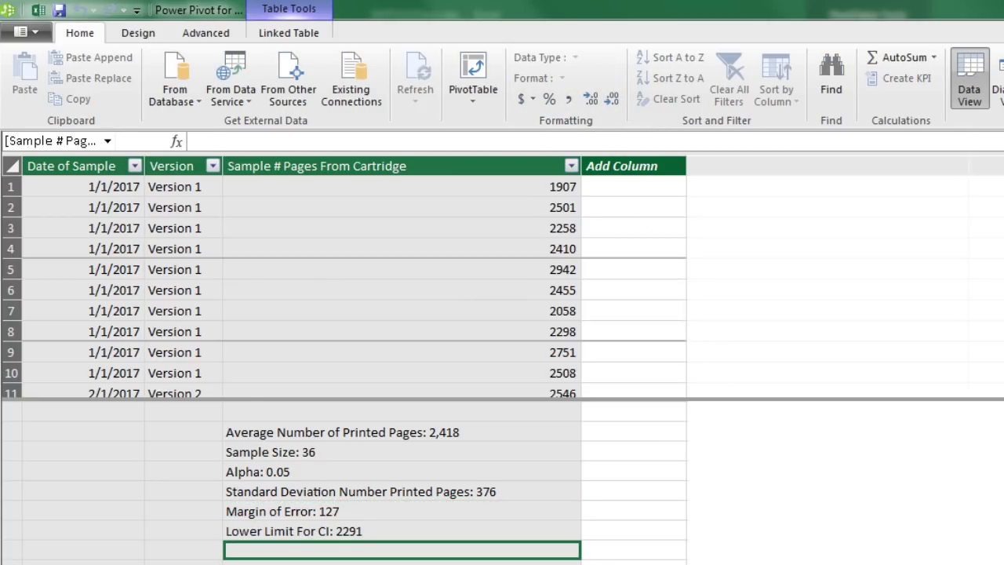
click(258, 143)
text(Upper Limit For CI:=)
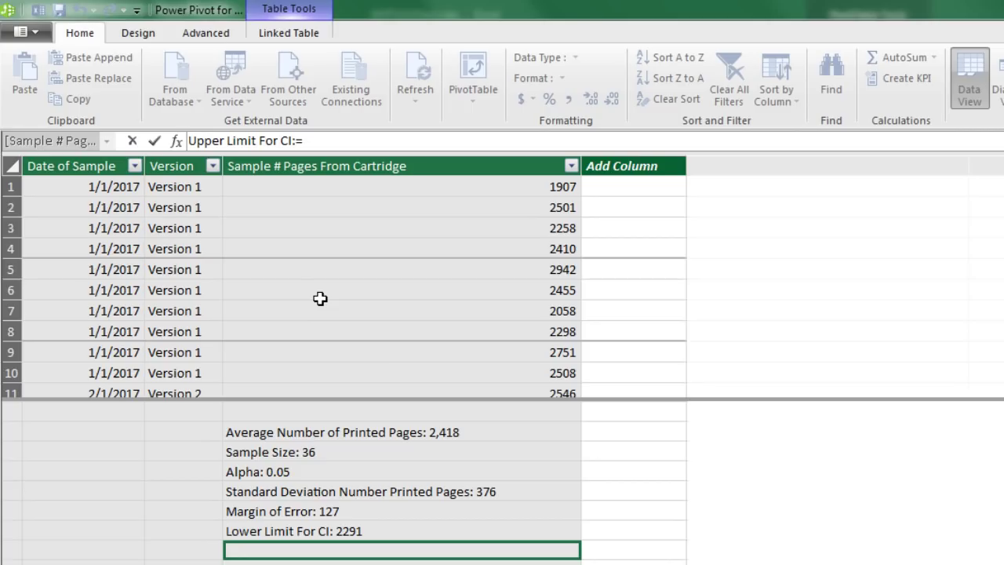
click(338, 435)
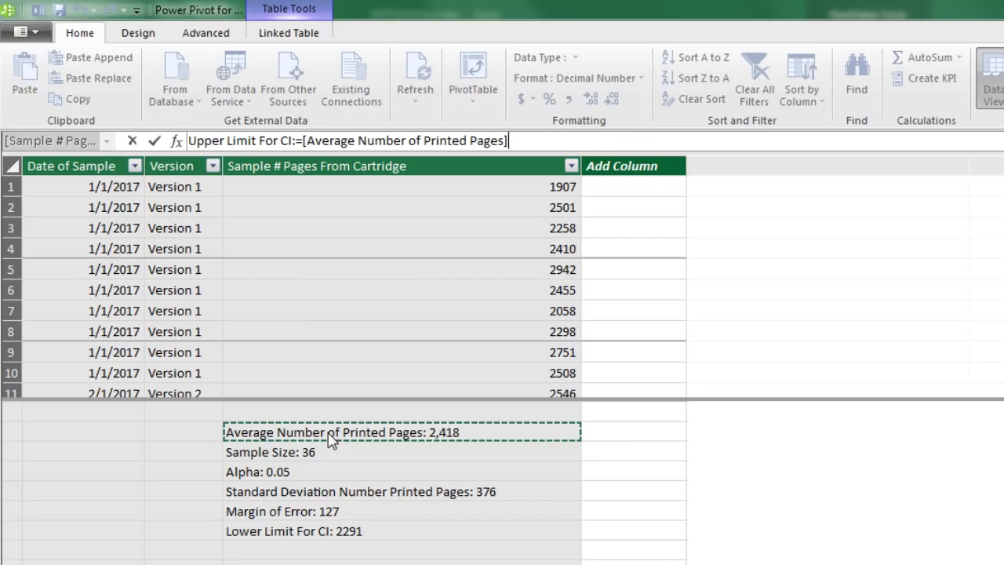
text(+)
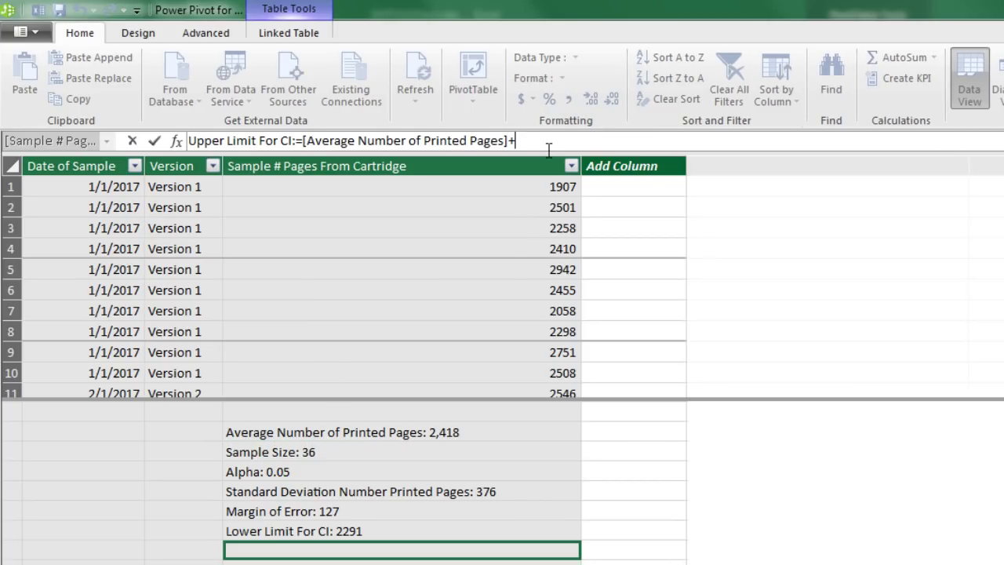
click(345, 513)
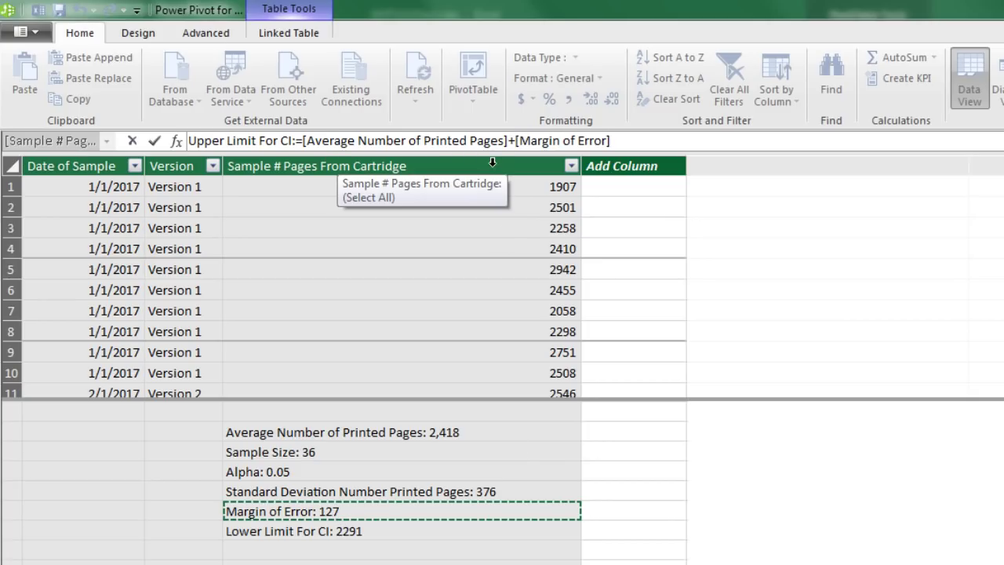
key(Return)
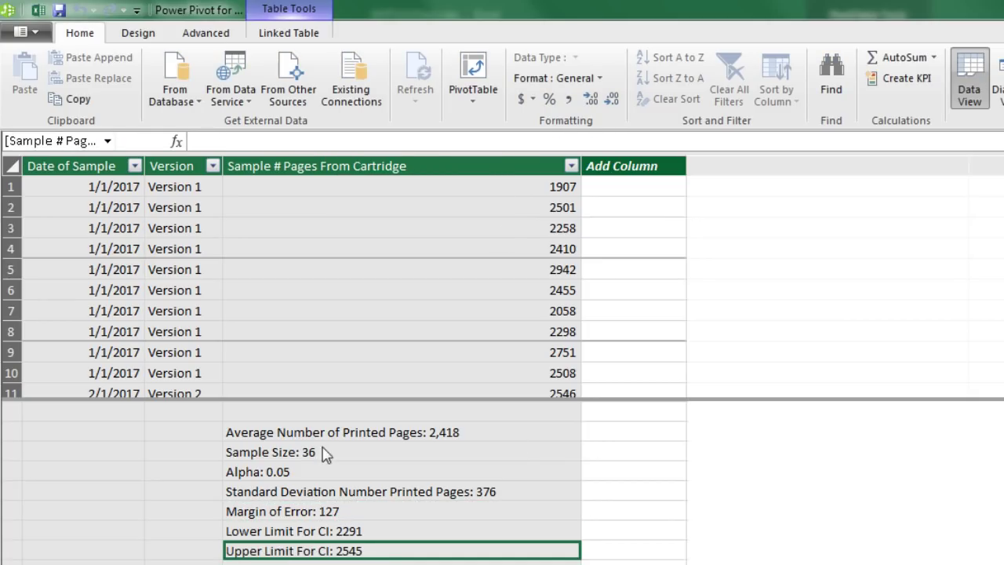
Begin the measure Ad Claim 01 below the upper limit with the formula "At "&VALUES(fConfidenceInterval[Confidence Interval]).
click(354, 562)
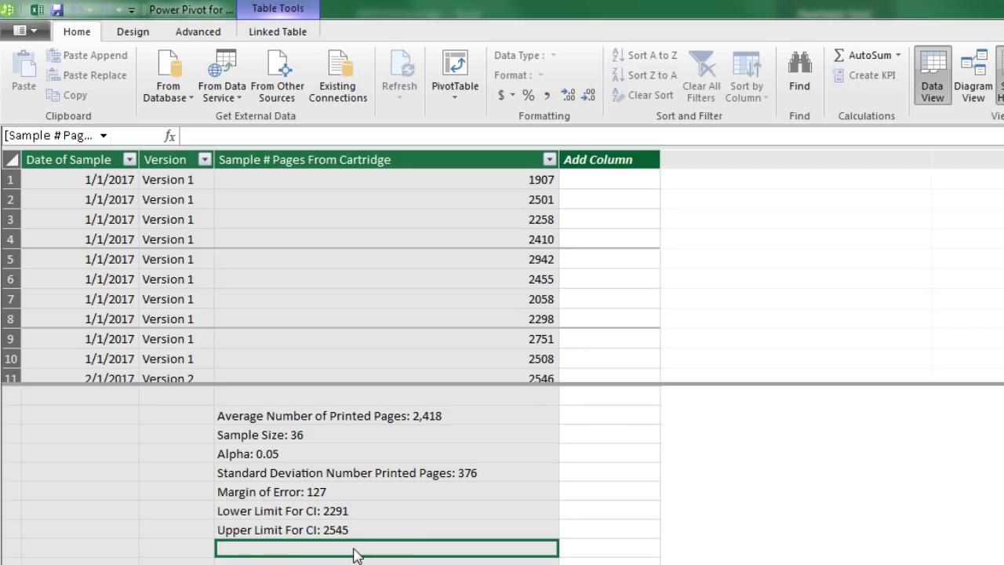
click(221, 135)
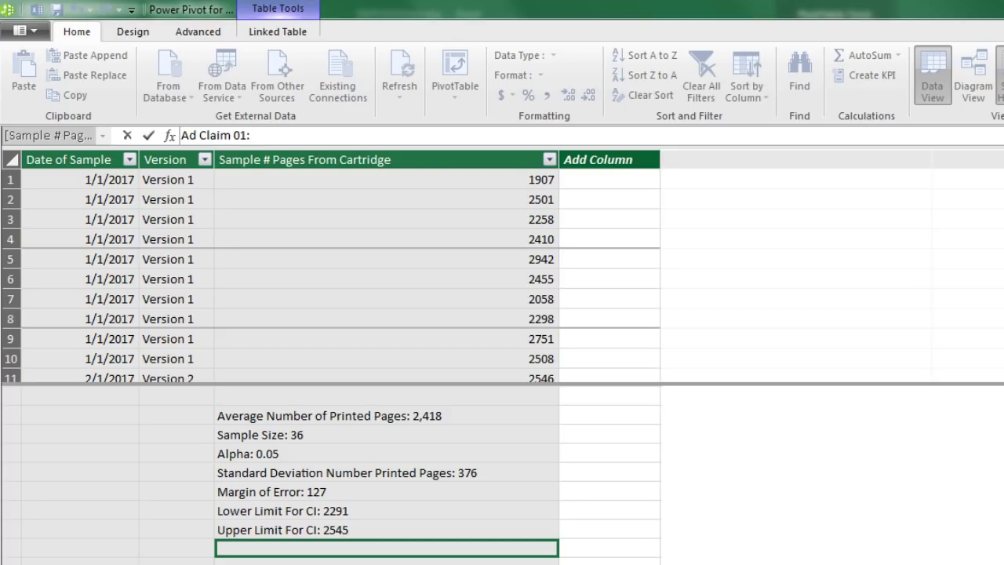
text("At "&value)
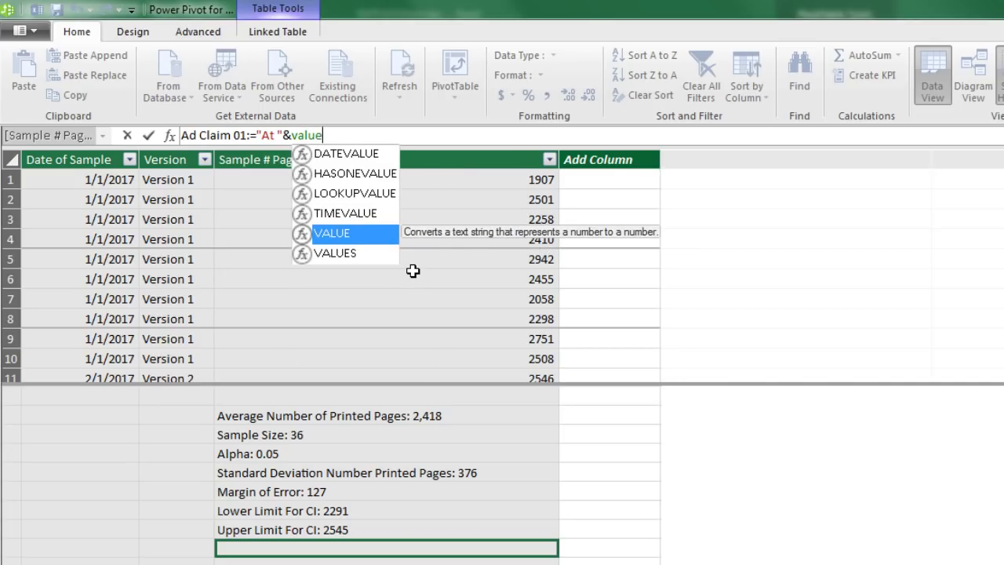
key(Down)
key(Tab)
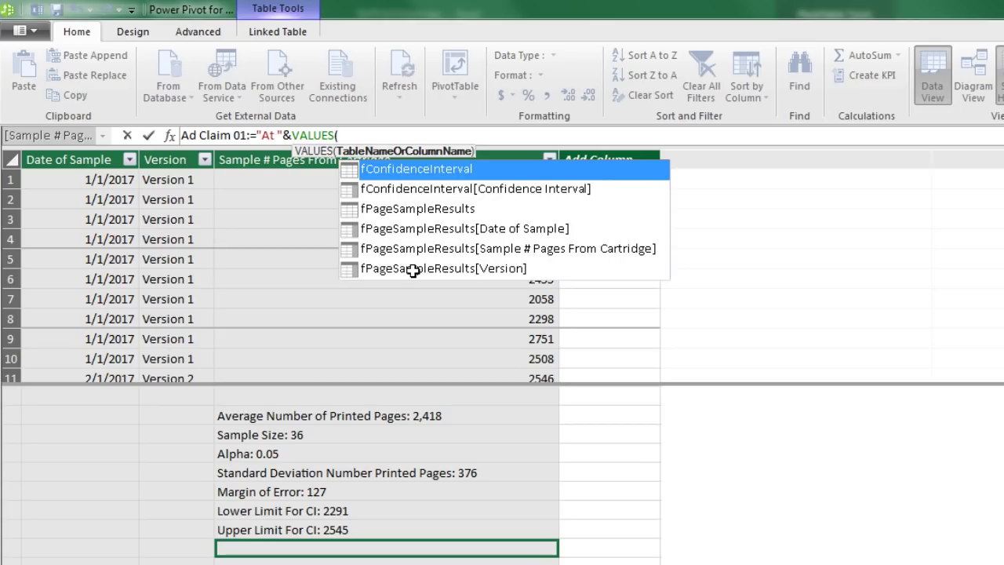
key(Down)
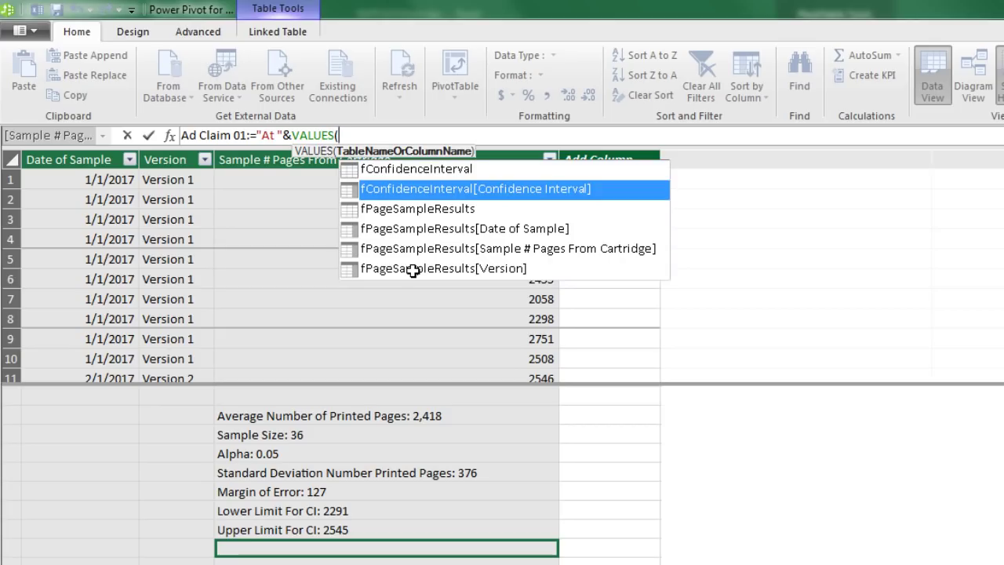
key(Tab)
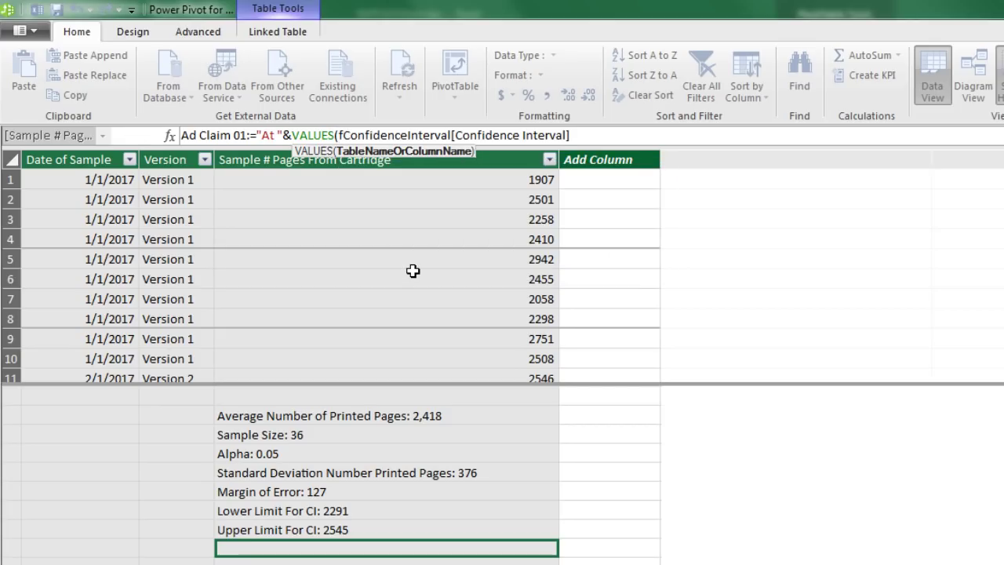
text())
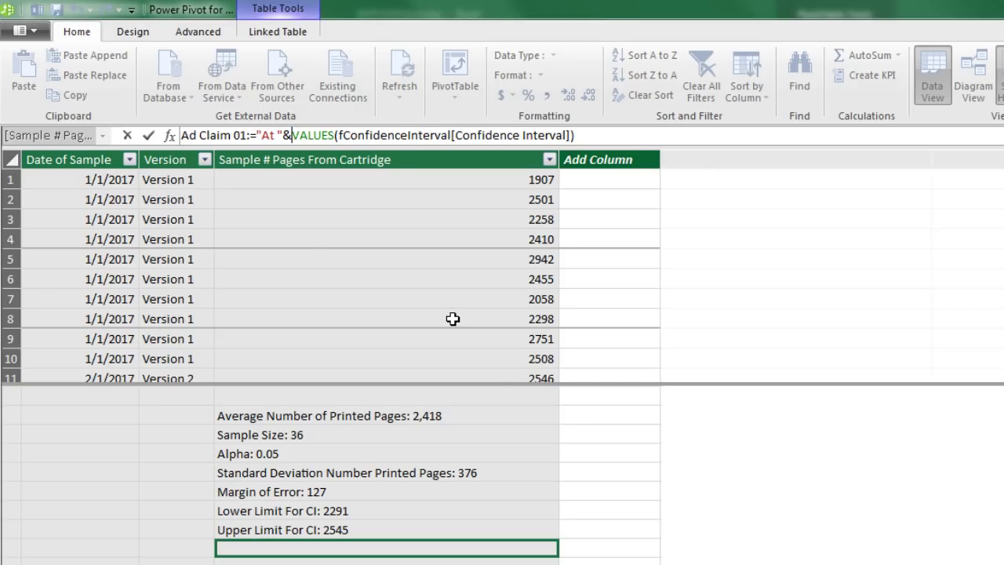
Wrap the VALUES expression in Ad Claim 01 with FORMAT using the format "0.00%" and commit the measure.
text(for)
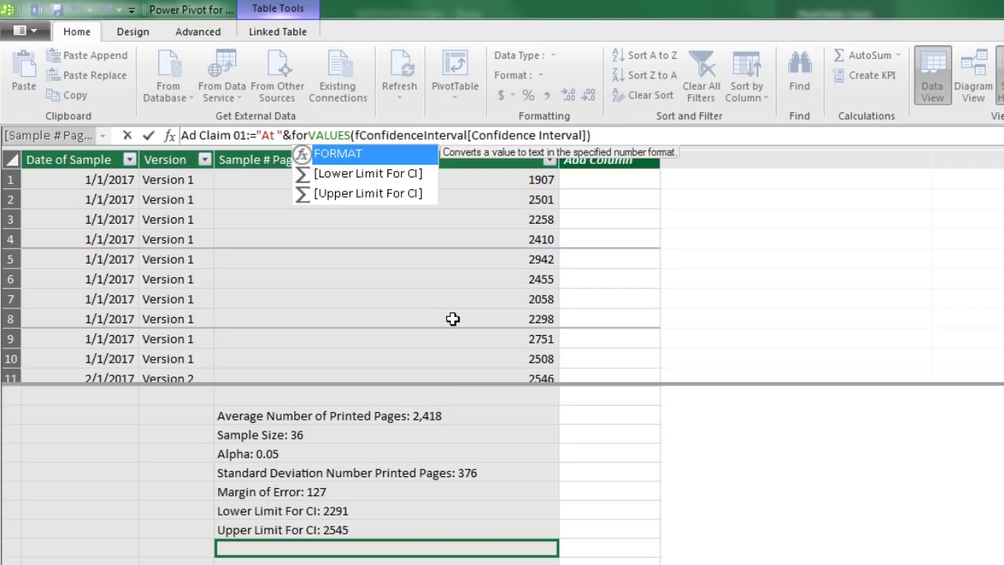
key(Tab)
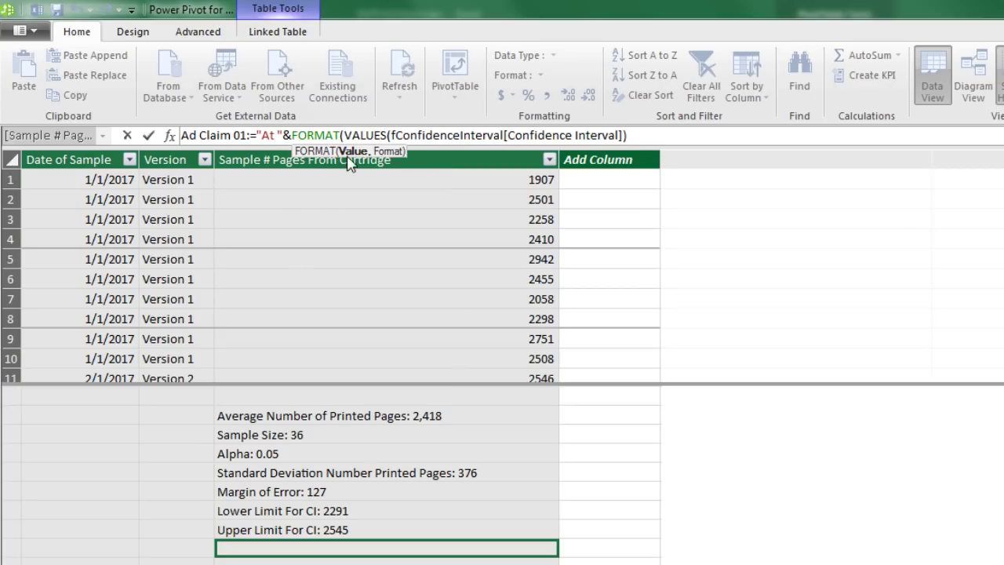
click(649, 137)
text(,)
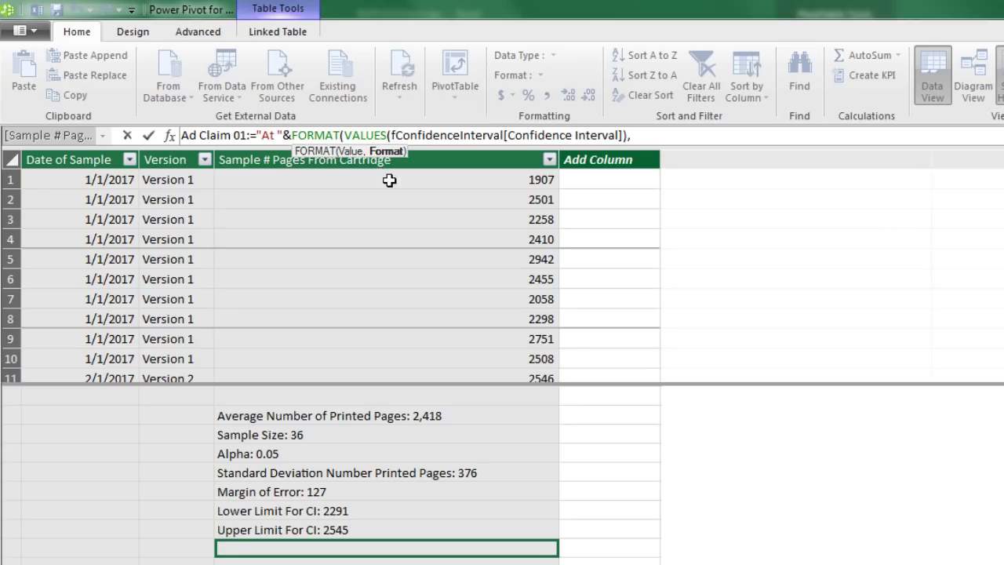
text("0.00%)
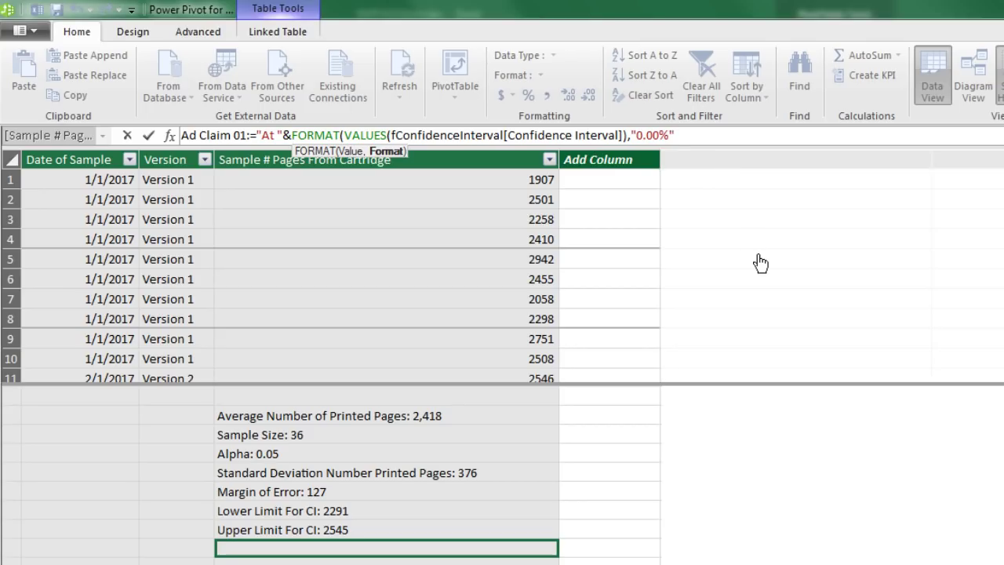
text())
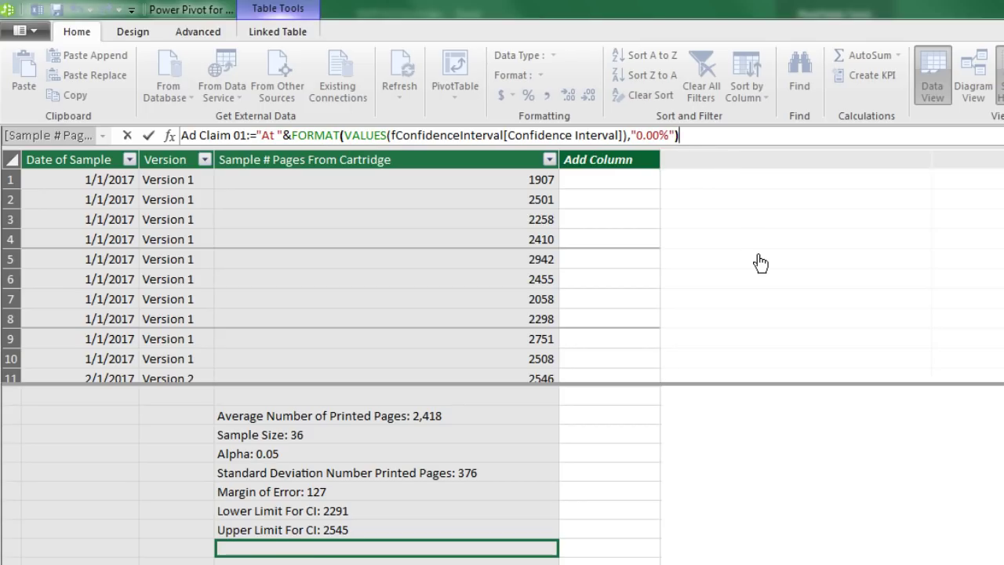
key(Return)
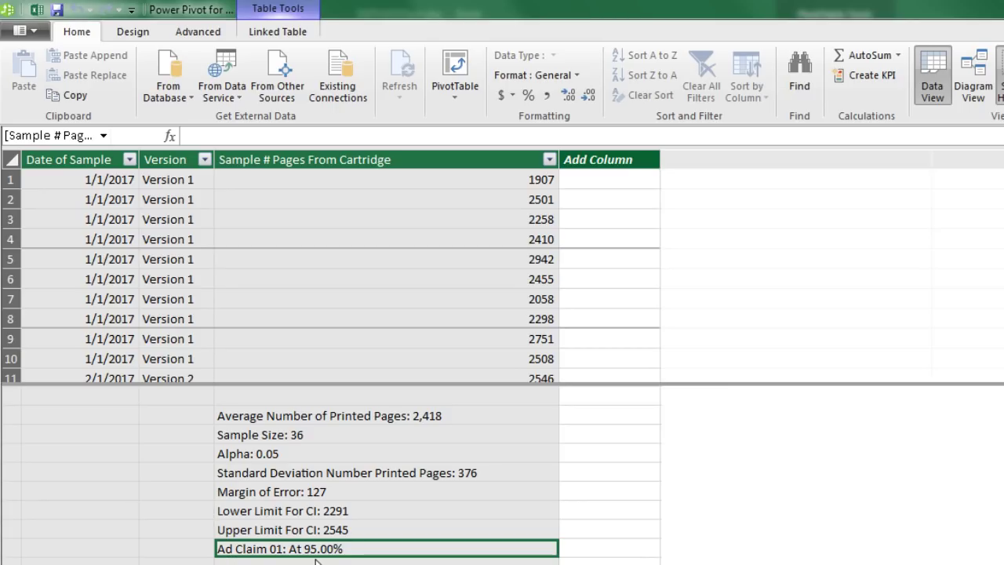
Append &" Confidence Interval, we can expect a Customer to Print between " to the Ad Claim 01 formula and change its opening text to "At a ".
click(746, 140)
text(&")
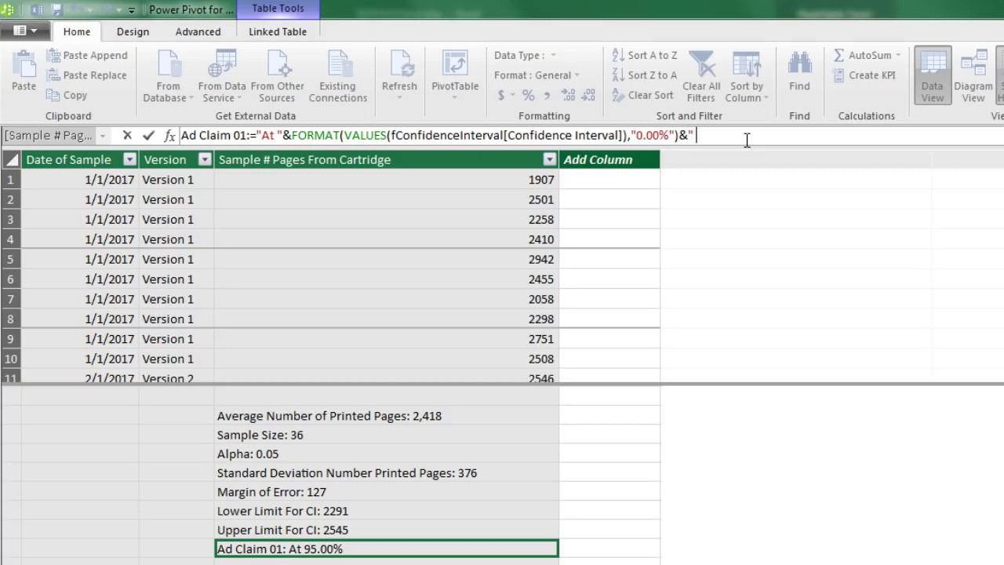
text( Confidence Interval, we can expect a Customer to Print between ")
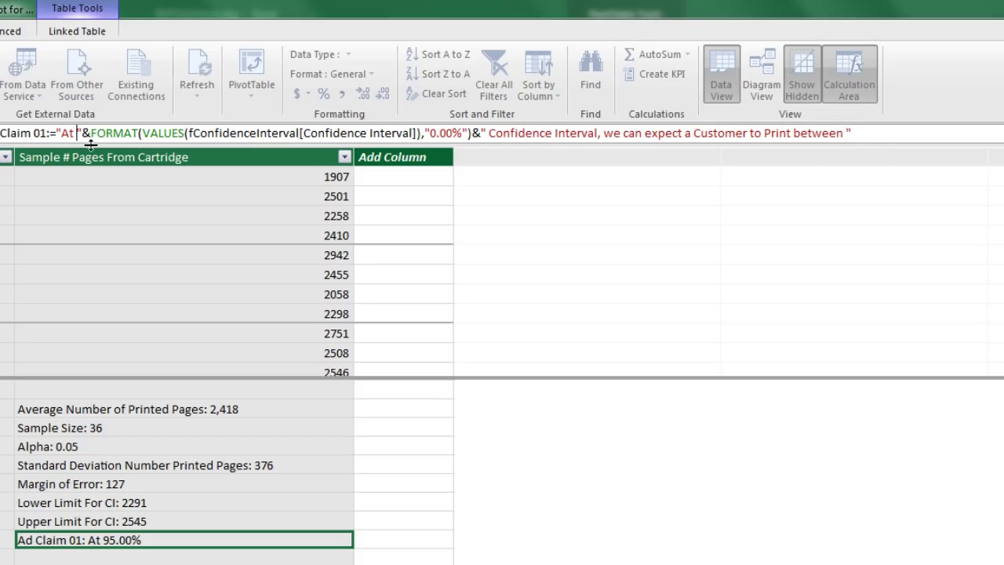
text(a)
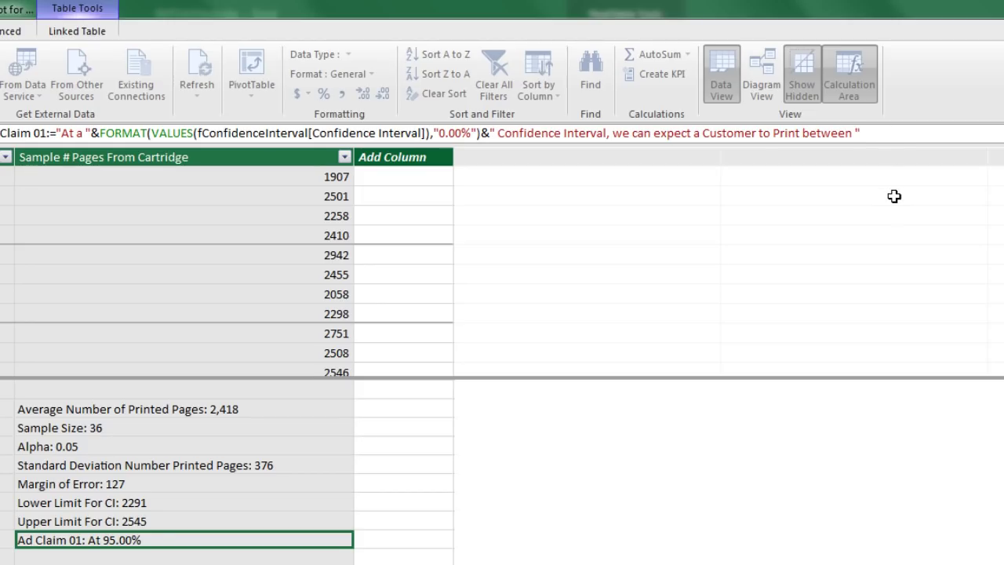
Append &[Lower Limit For CI]&" and "& to the end of the Ad Claim 01 formula.
text(&[)
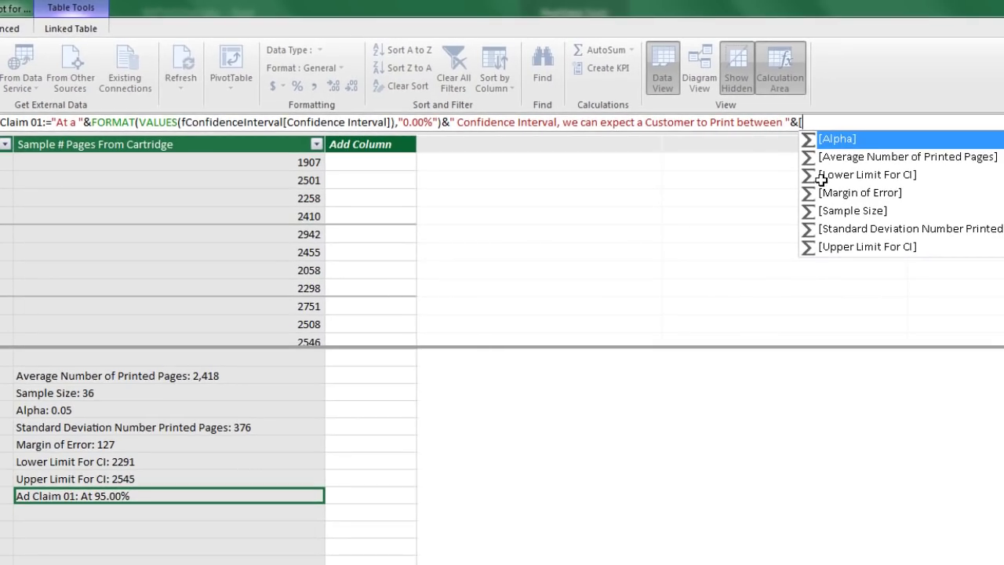
key(Down)
key(Down)
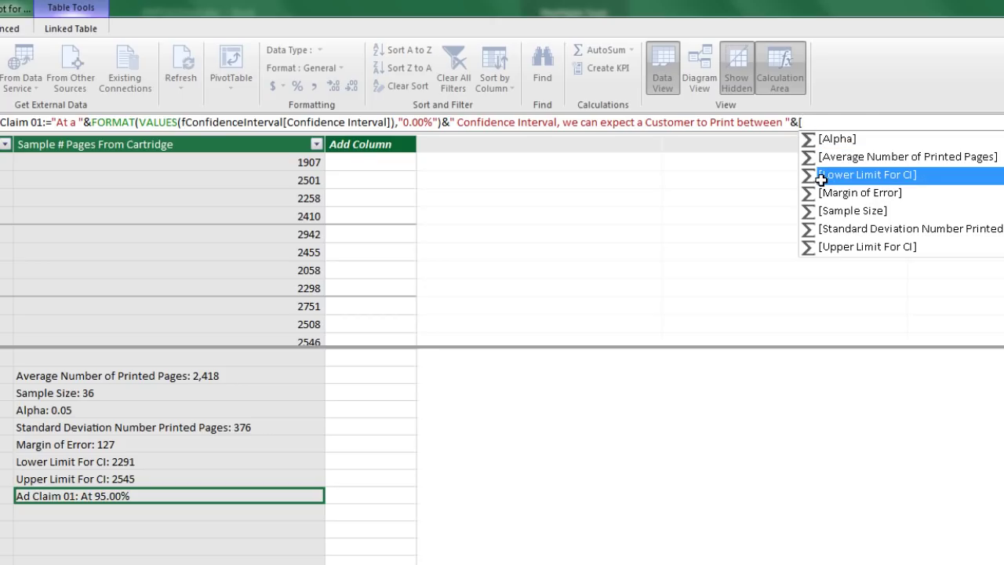
key(Tab)
text(&)
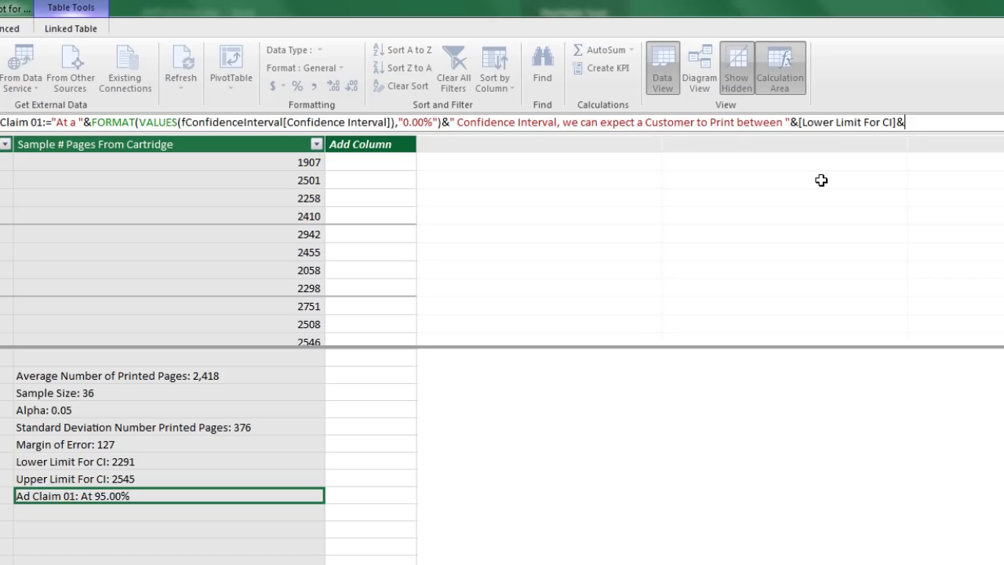
text(" and)
text( "&)
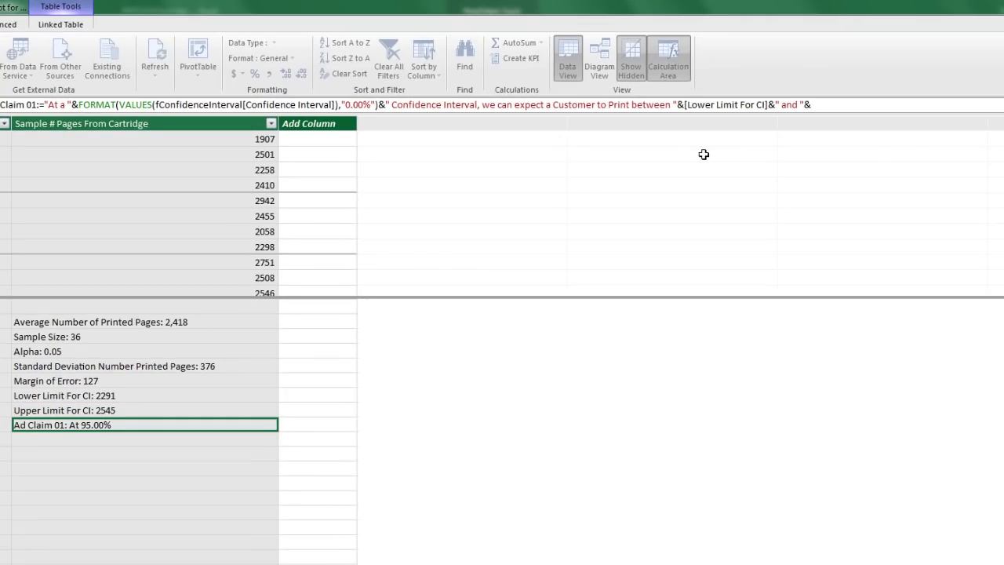
Complete the Ad Claim 01 formula with [Upper Limit For CI]&" pages from the Printer Cartidge" and commit it.
text([)
key(Down)
key(Down)
key(Down)
key(Down)
key(Down)
key(Down)
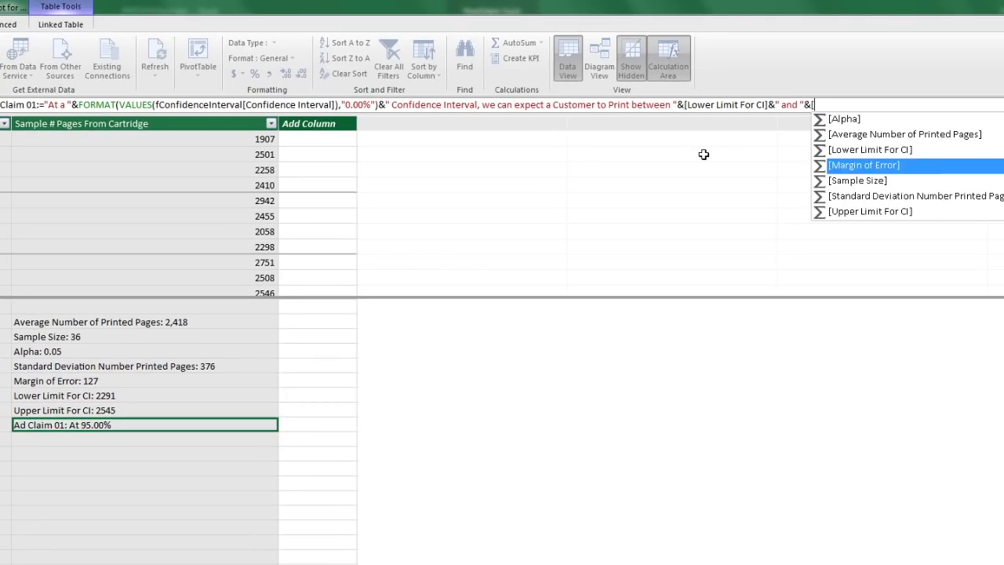
key(Tab)
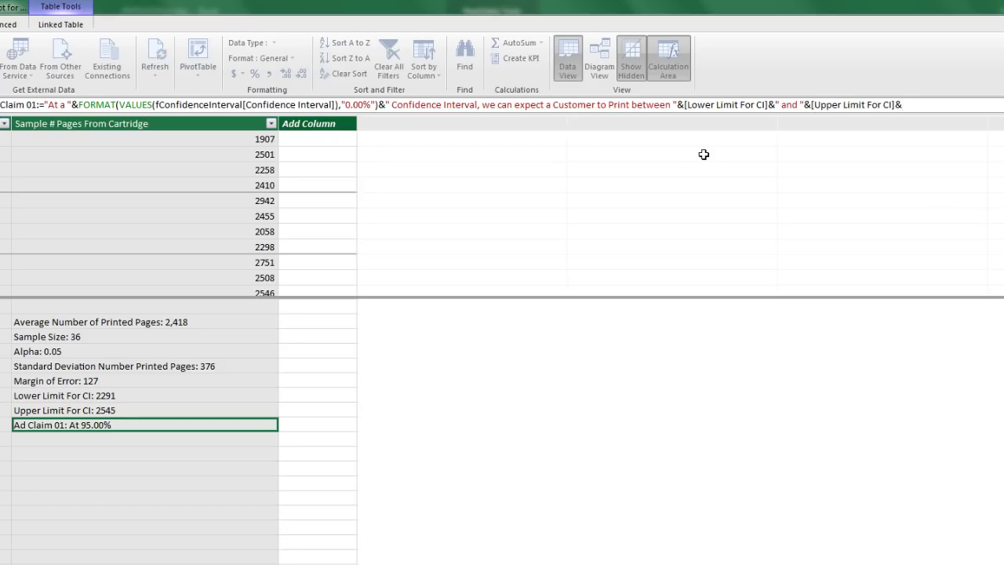
text(")
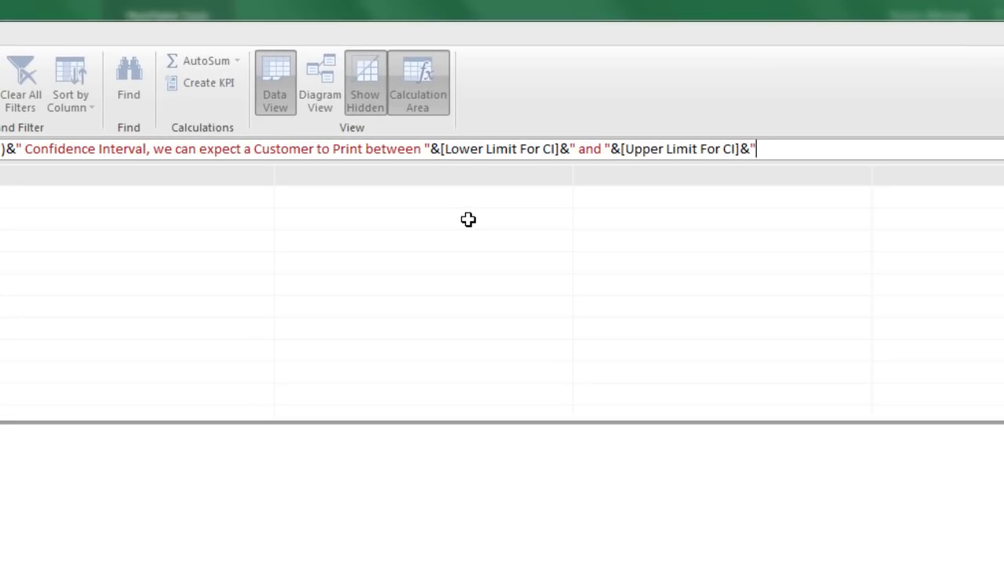
text( pages from the Printer Cartidge)
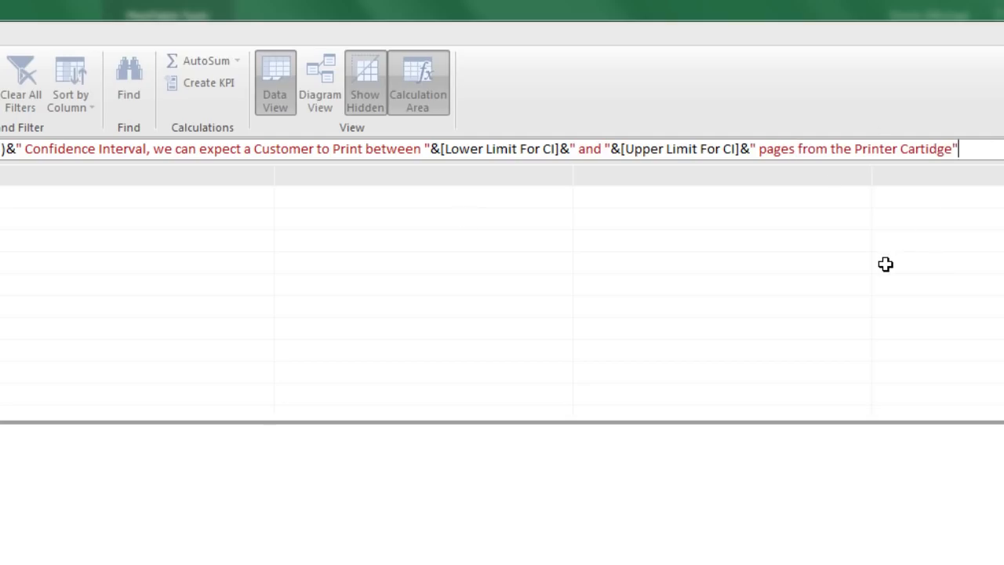
key(Return)
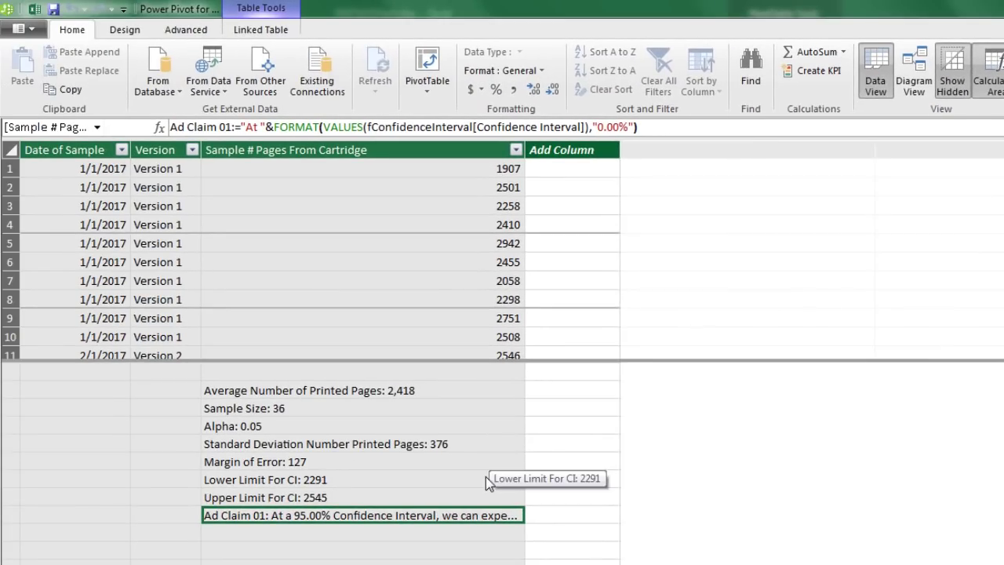
Switch to the Excel workbook and add the Ad Claim 01 measure to the PivotTable's values after Margin of Error.
key(alt+Tab)
click(589, 205)
scroll(580, 329, down, 2)
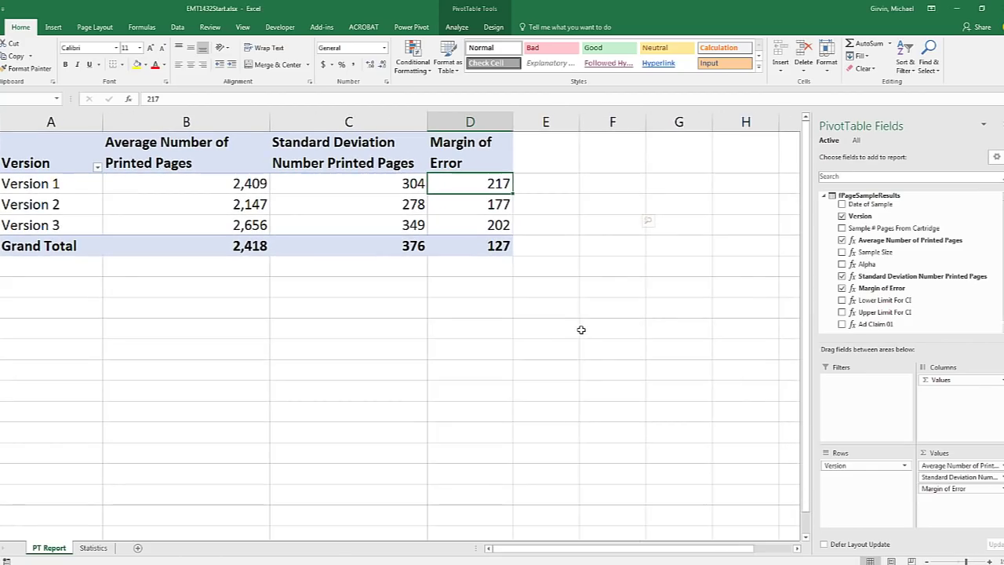
drag(863, 323, 961, 496)
Widen the Ad Claim 01 column and wrap the claim text for Version 1, Version 2 and Version 3.
drag(579, 125, 768, 136)
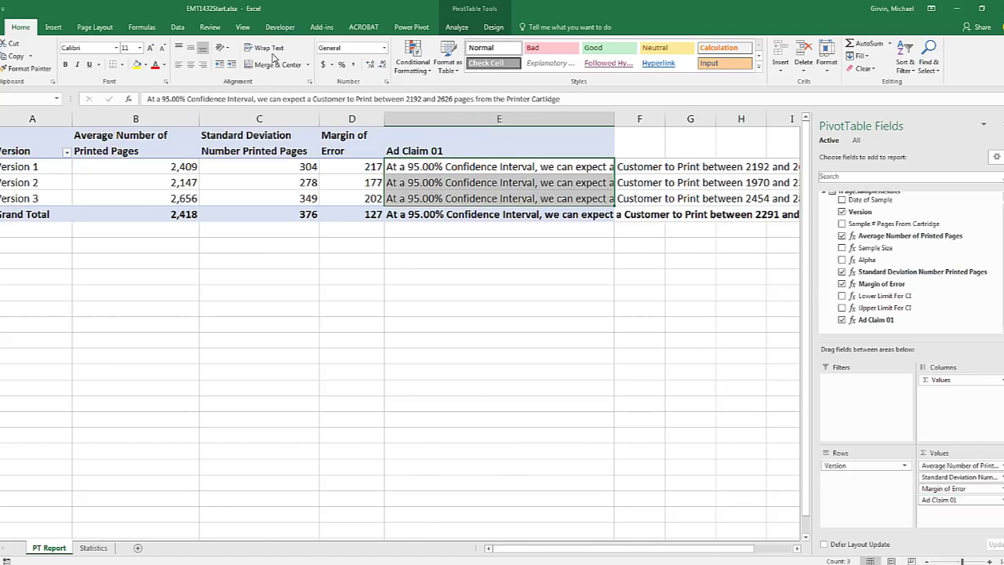
click(267, 48)
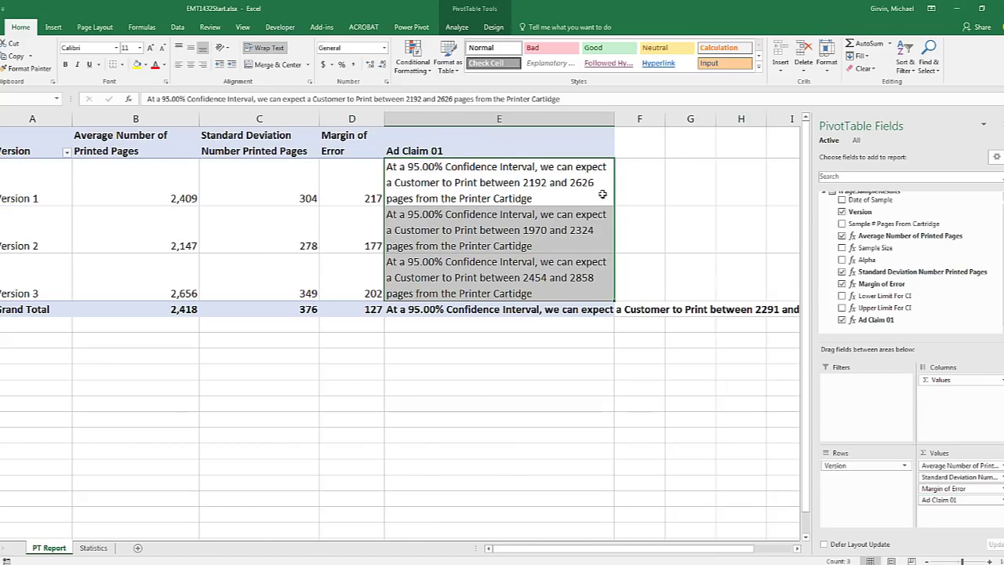
click(643, 194)
click(579, 191)
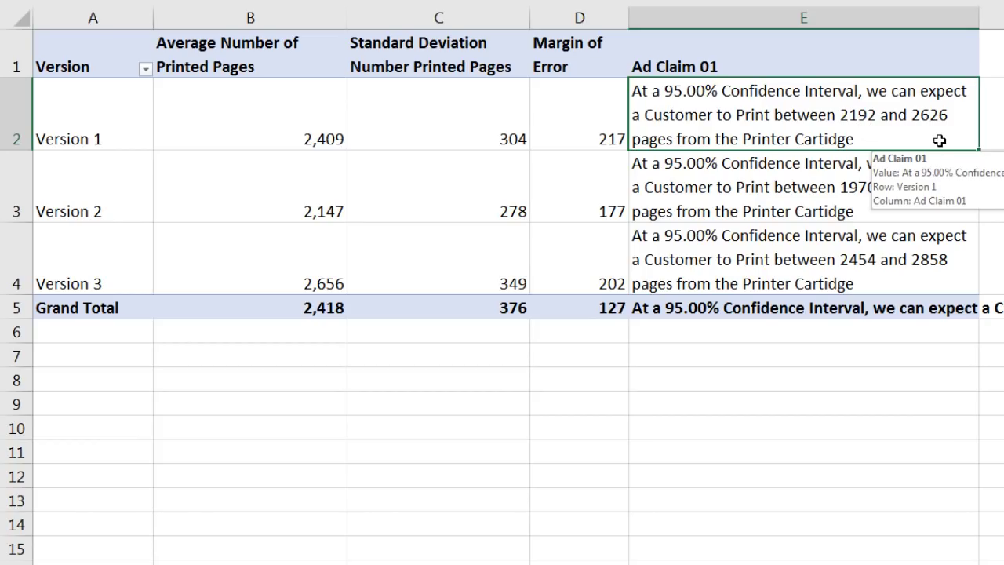
click(928, 208)
click(857, 266)
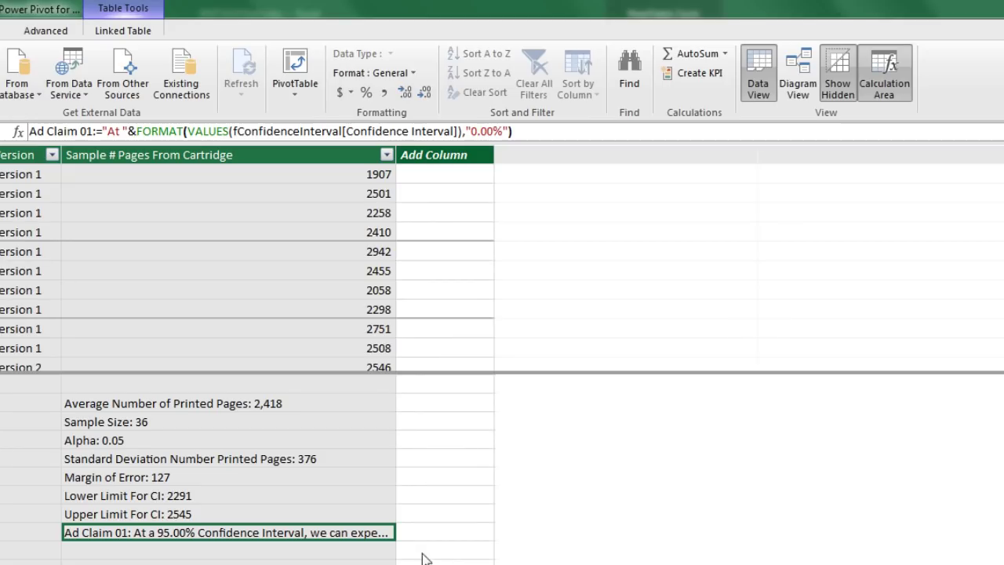
In Power Pivot, begin the measure Ad Claim 02 below Ad Claim 01 as " A Customer can expect an average of "&[Average Number of Printed Pages].
click(232, 558)
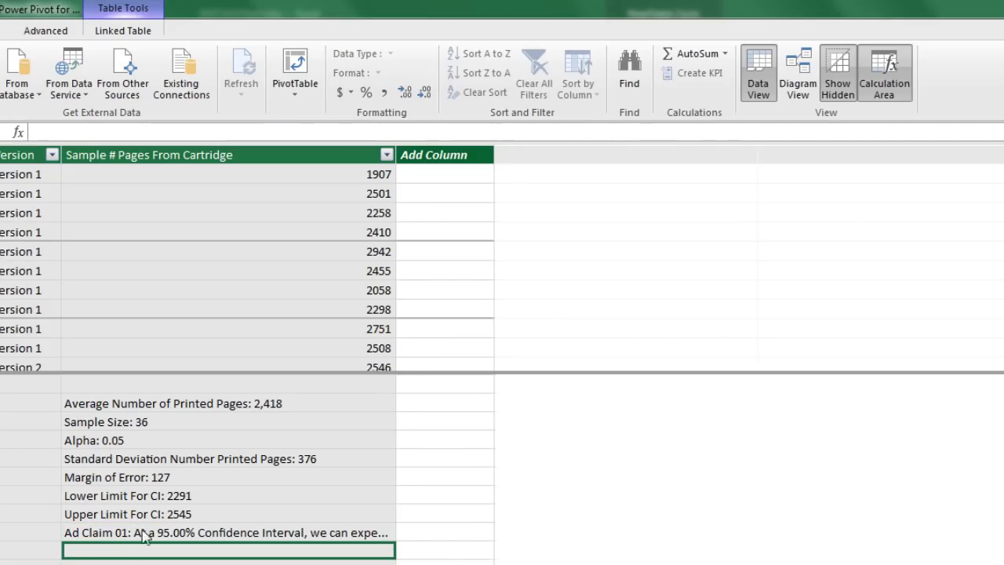
text(Ad Claim 02:=)
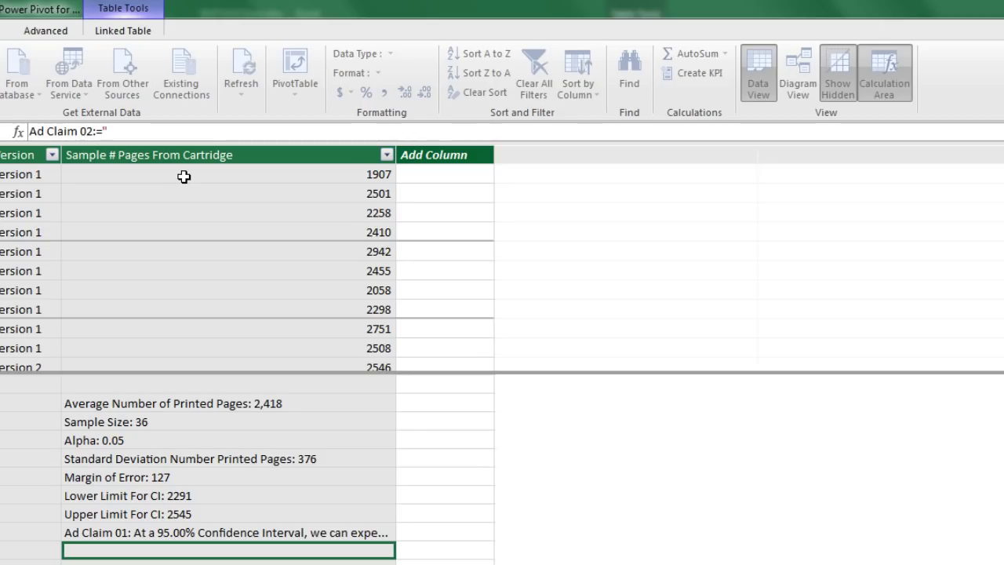
text(" A)
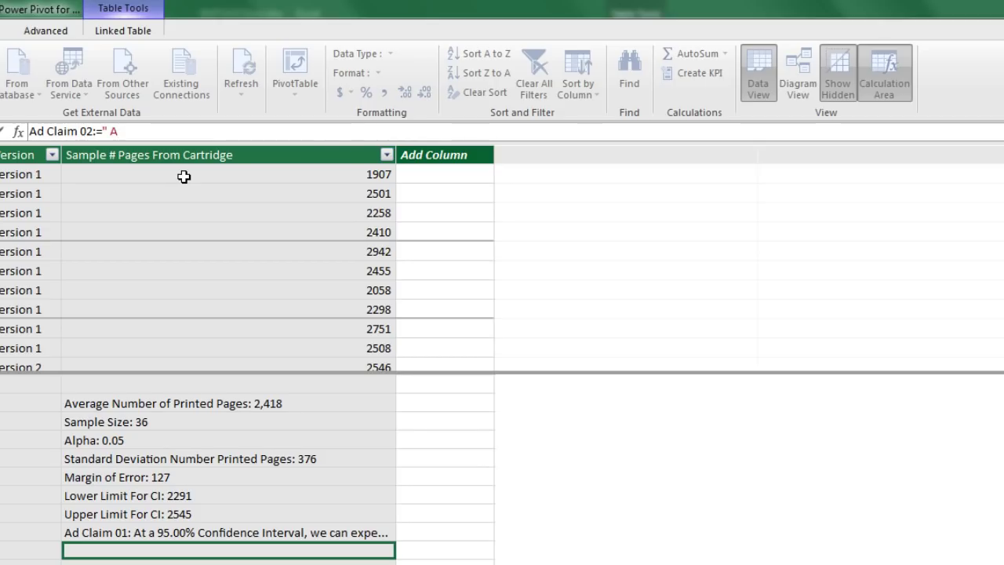
text( Customer can expect an average of ")
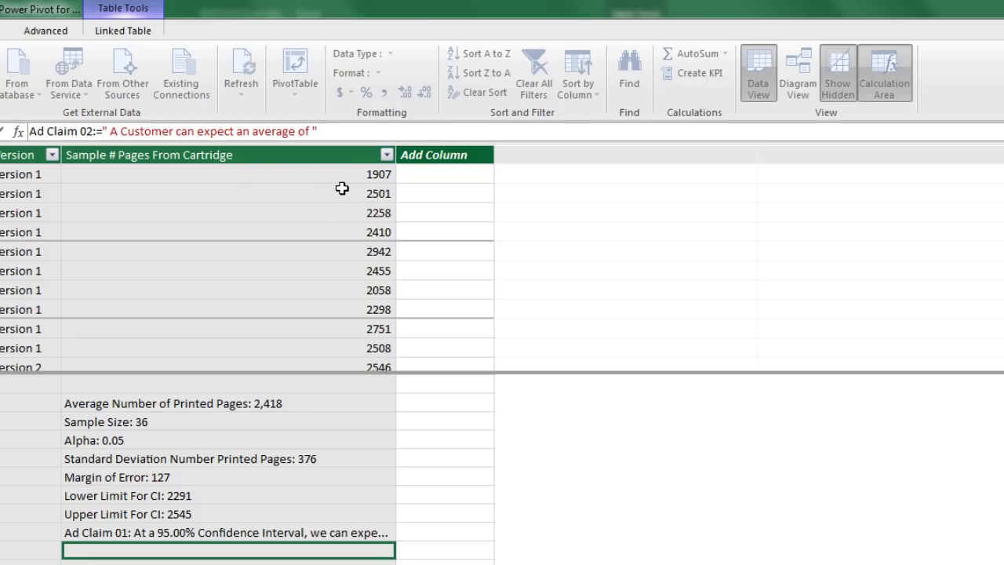
text(&)
click(238, 407)
Complete the Ad Claim 02 formula with &" pages within a margin of error "&[Margin of Error]&" pages" and commit it.
text(&")
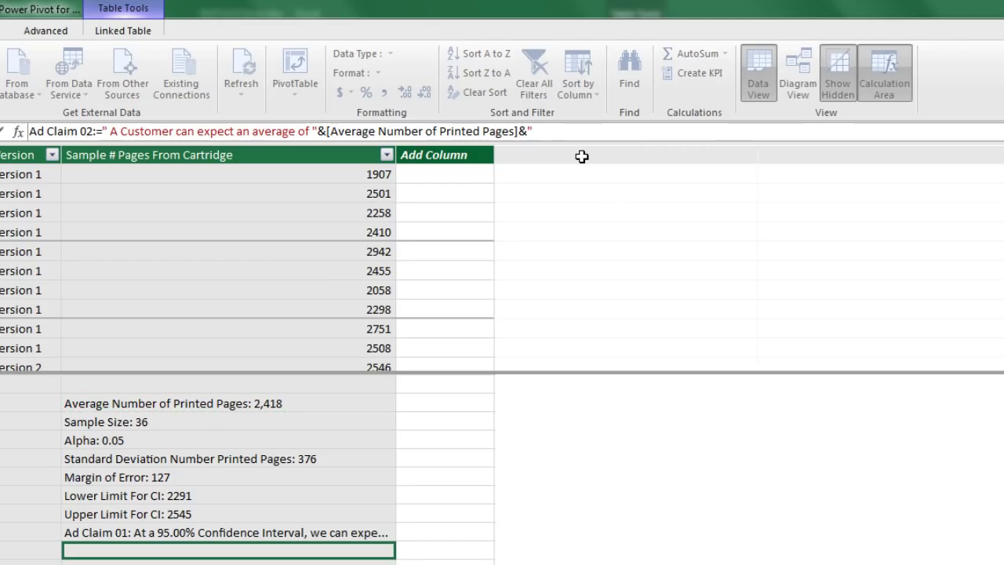
text( pages within a margin of error ")
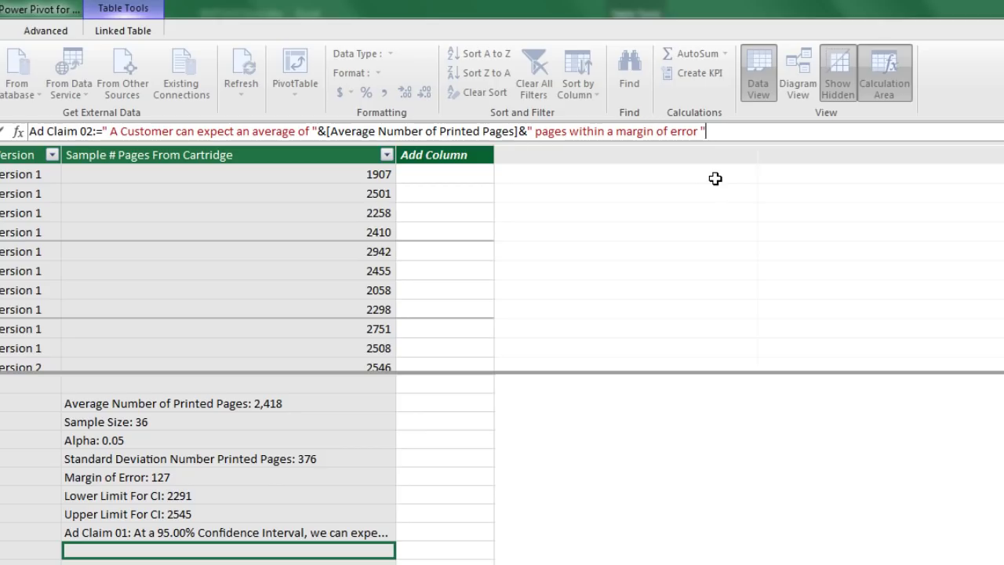
text(&)
click(181, 486)
text(&)
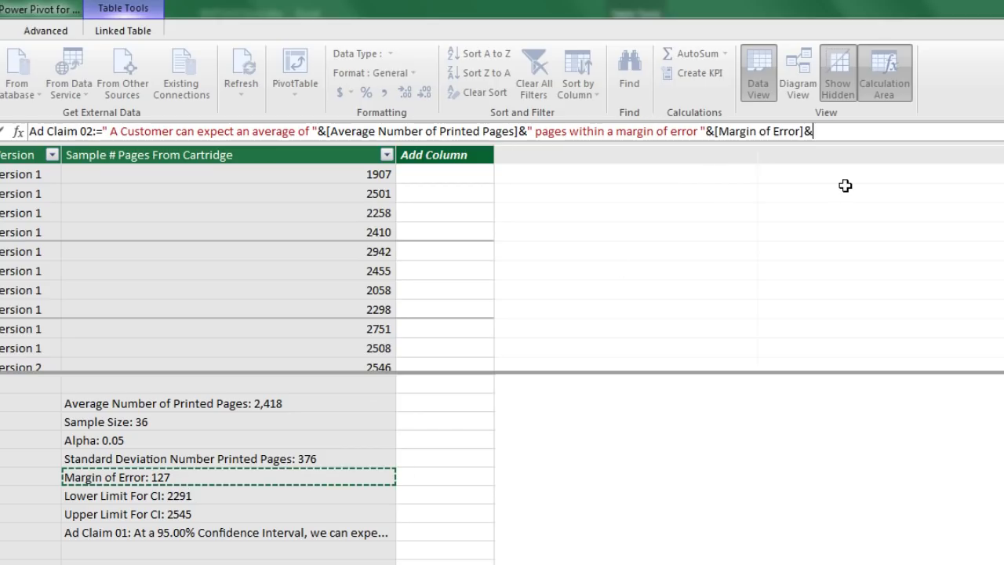
text(" pa)
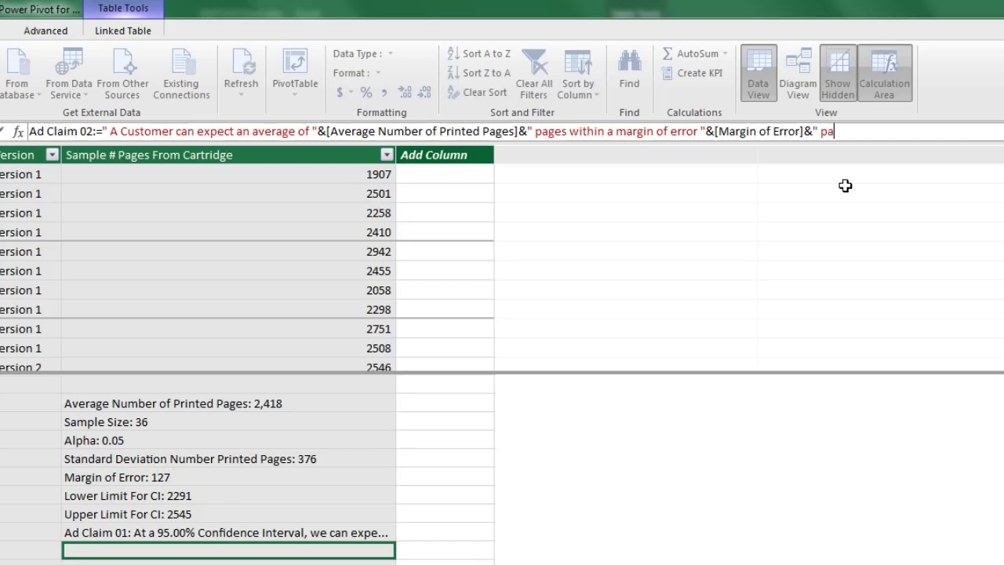
text(ges)
key(Return)
Switch to the Excel workbook and add the Ad Claim 02 measure to the PivotTable's values after Ad Claim 01.
key(alt+Tab)
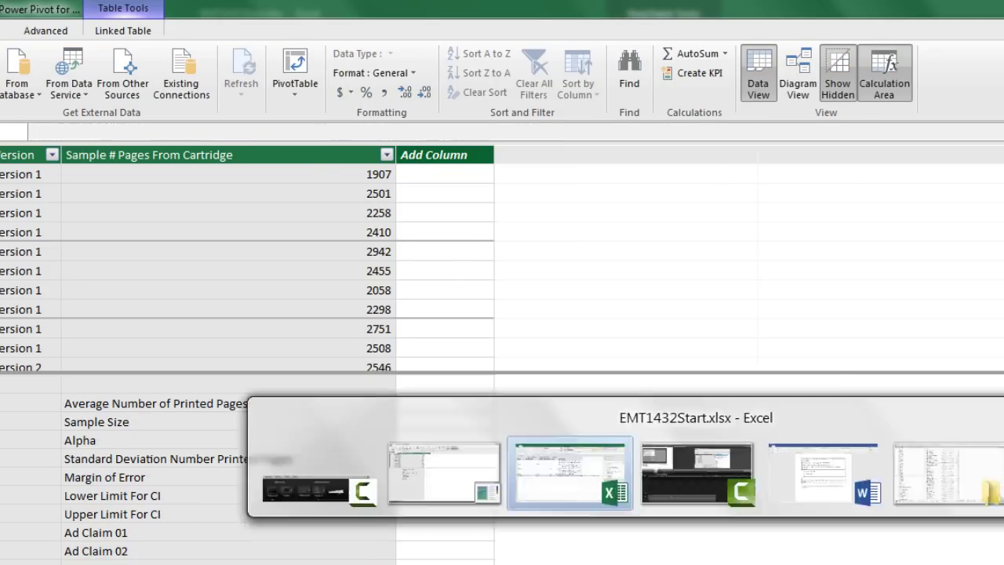
scroll(863, 322, down, 1)
drag(866, 317, 962, 504)
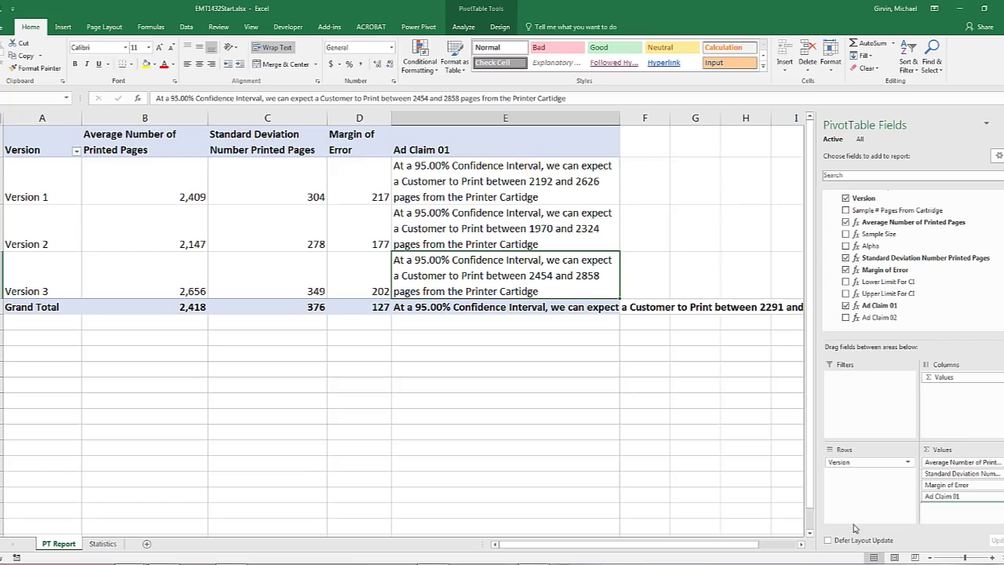
Widen the Ad Claim 02 column and wrap the claim text in its three version rows.
click(801, 544)
click(802, 544)
drag(346, 118, 509, 118)
drag(369, 167, 376, 280)
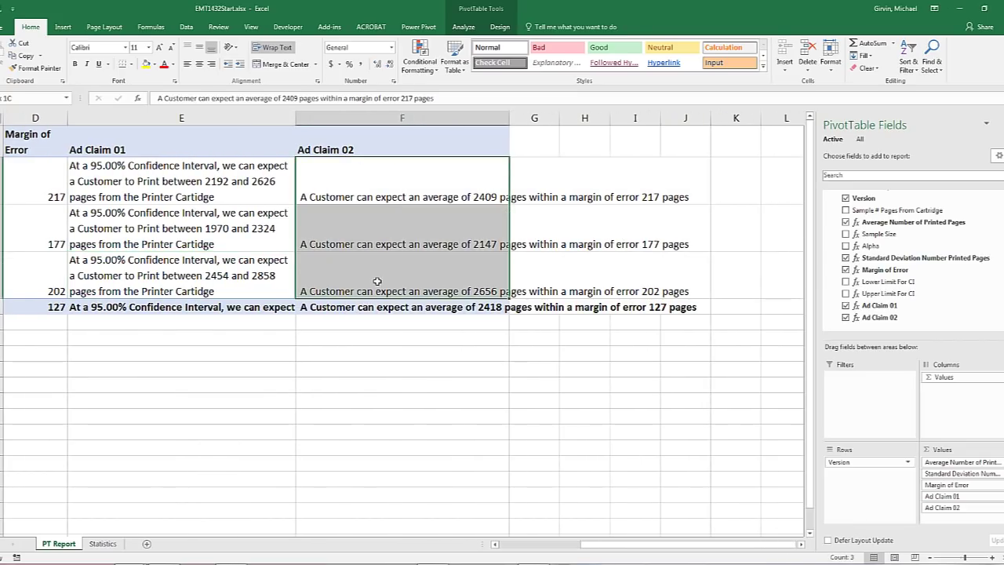
click(272, 47)
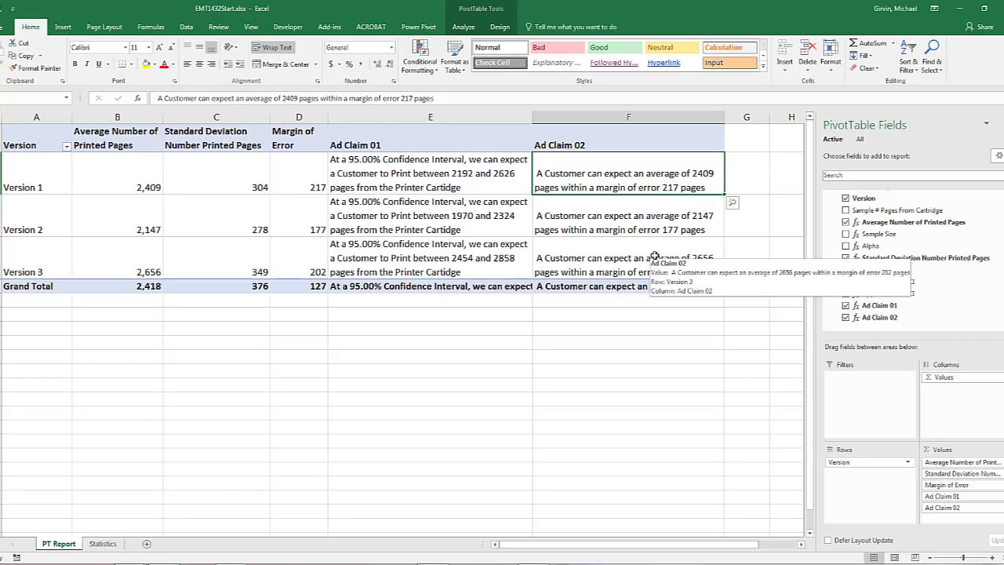
Switch to Power Pivot and begin wrapping the Average Number of Printed Pages formula with IF(HASONEVALUE( ahead of ROUND.
click(666, 228)
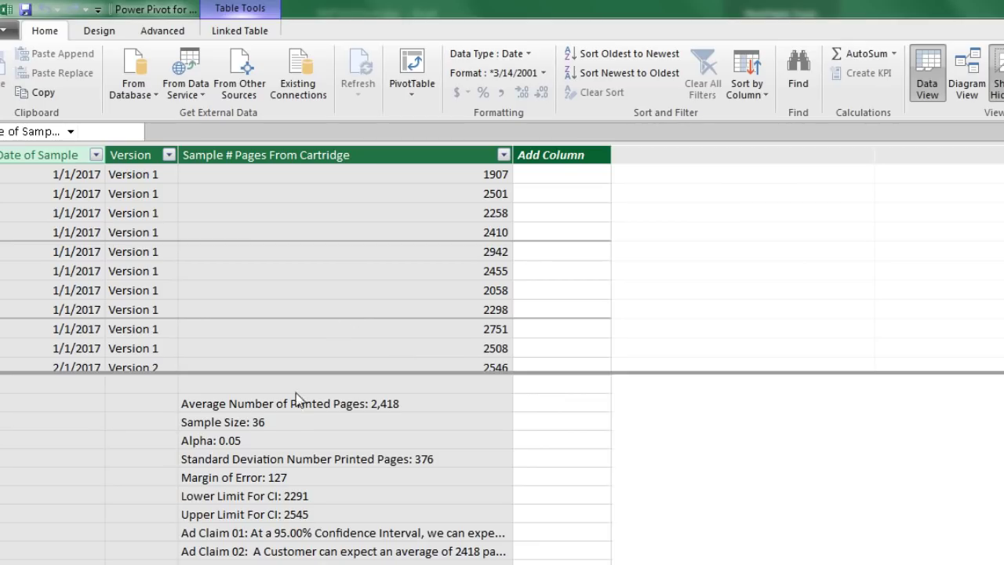
click(298, 403)
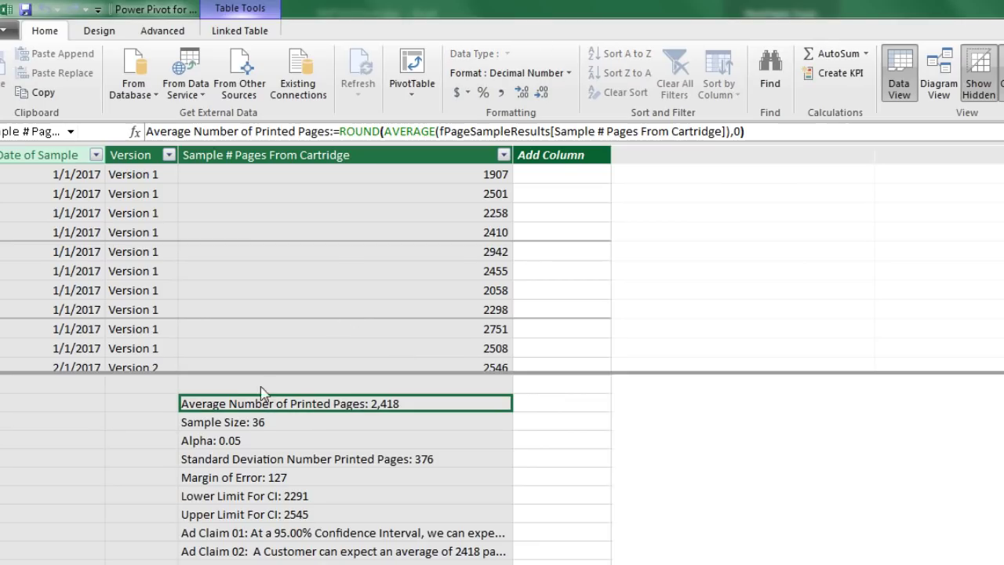
click(342, 133)
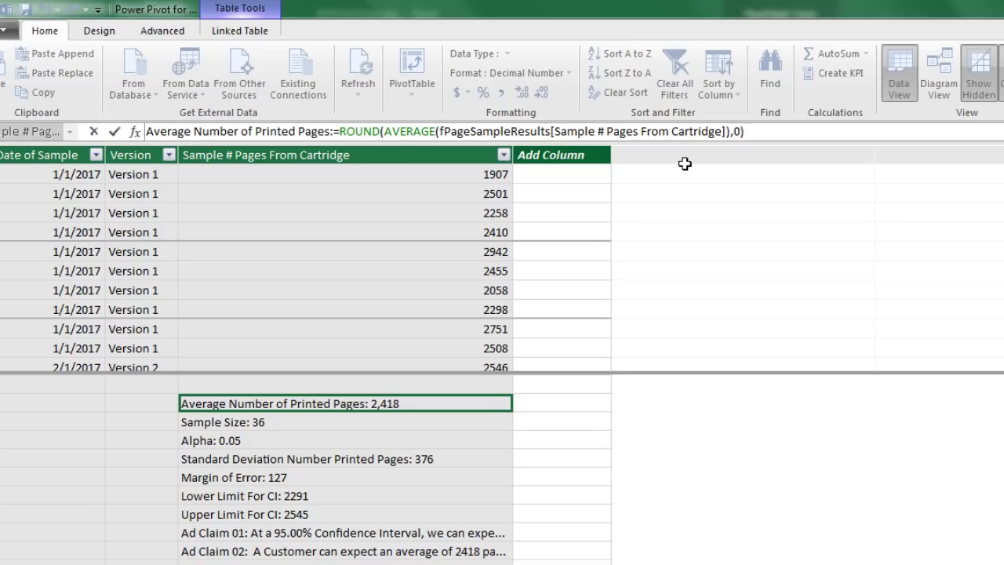
text(if)
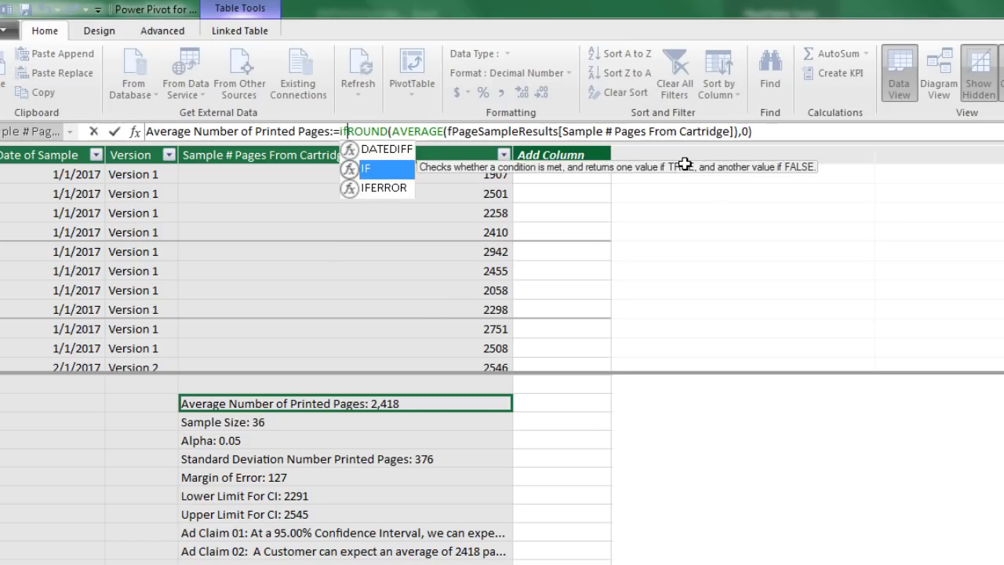
key(Tab)
text(hason)
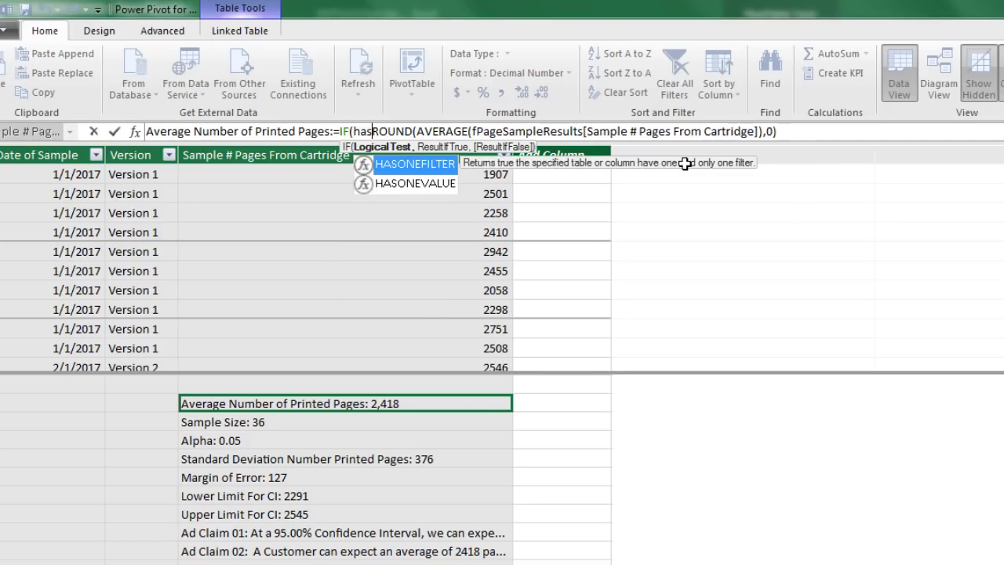
text(e)
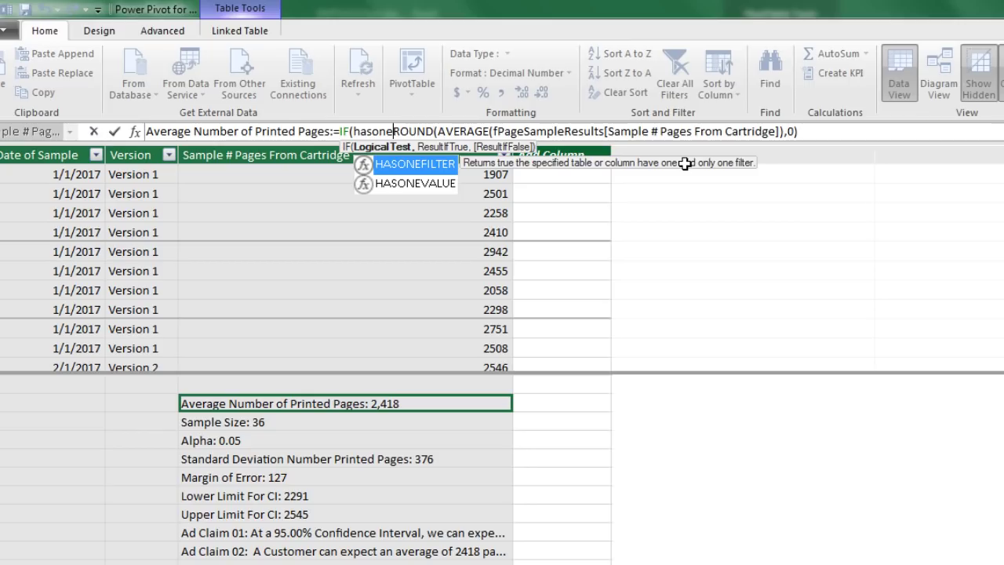
key(Down)
key(Tab)
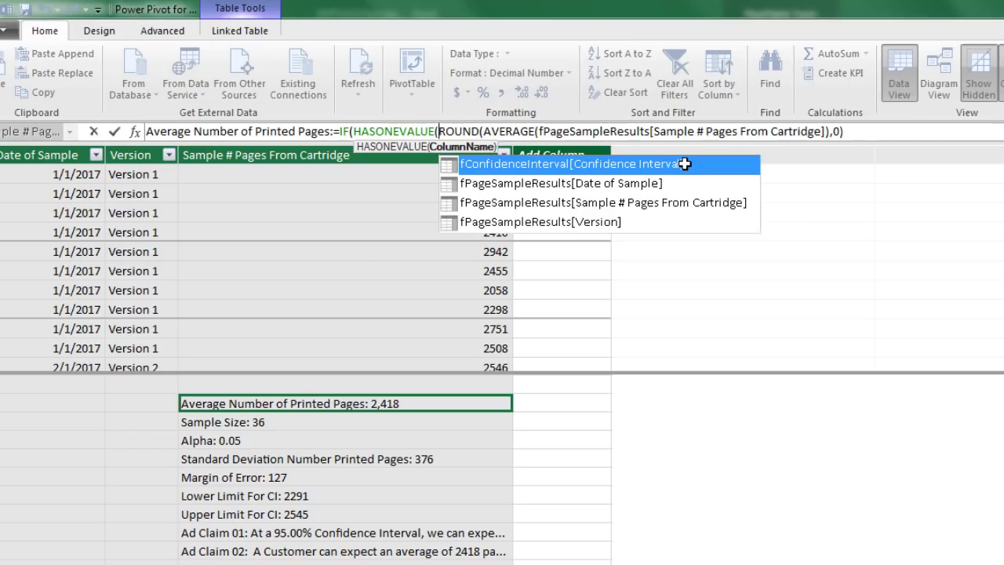
Complete the logical test with fPageSampleResults[Version], keep the rounded average as the true result, commit the measure and check the PivotTable.
text(fp)
key(Down)
key(Down)
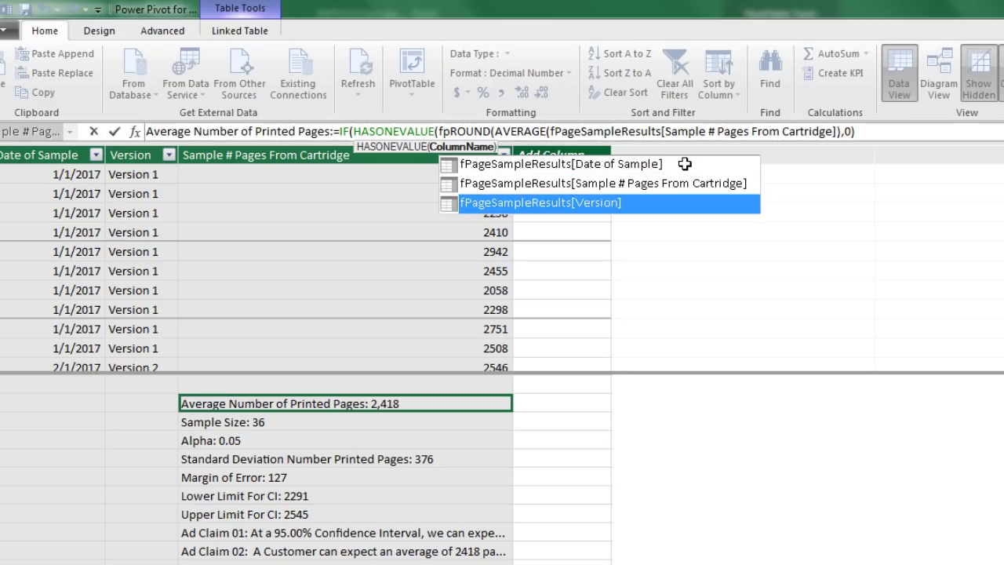
key(Tab)
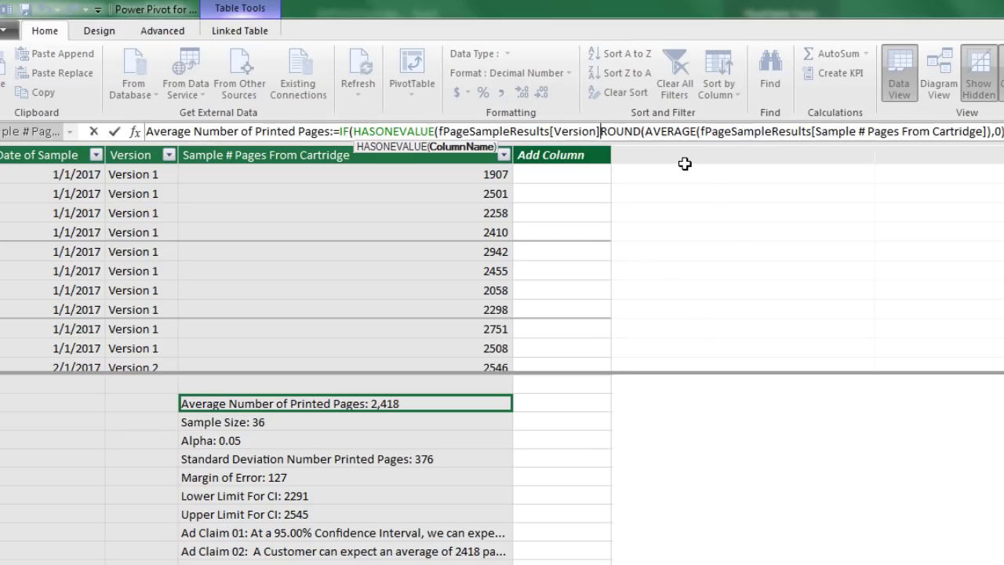
text())
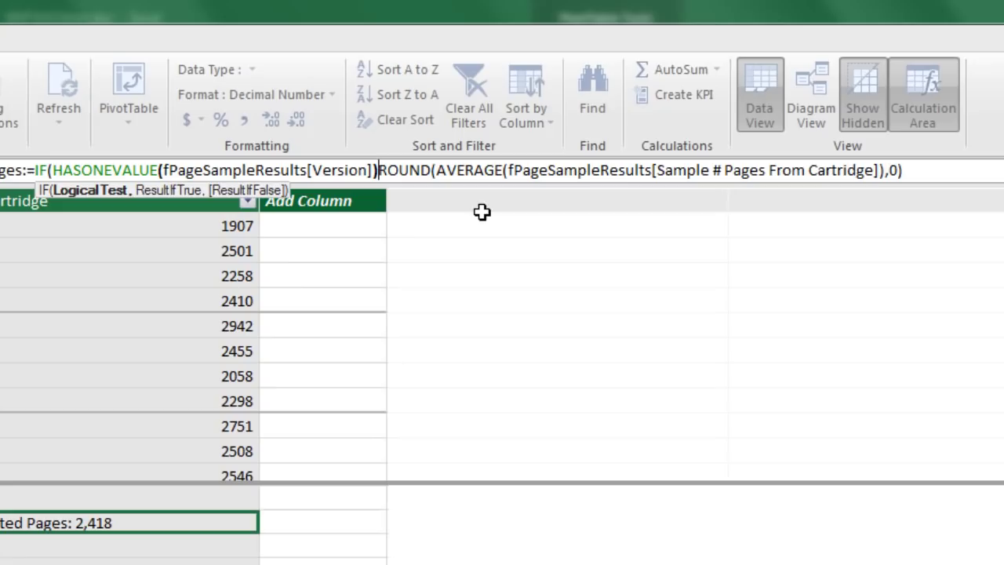
text(,)
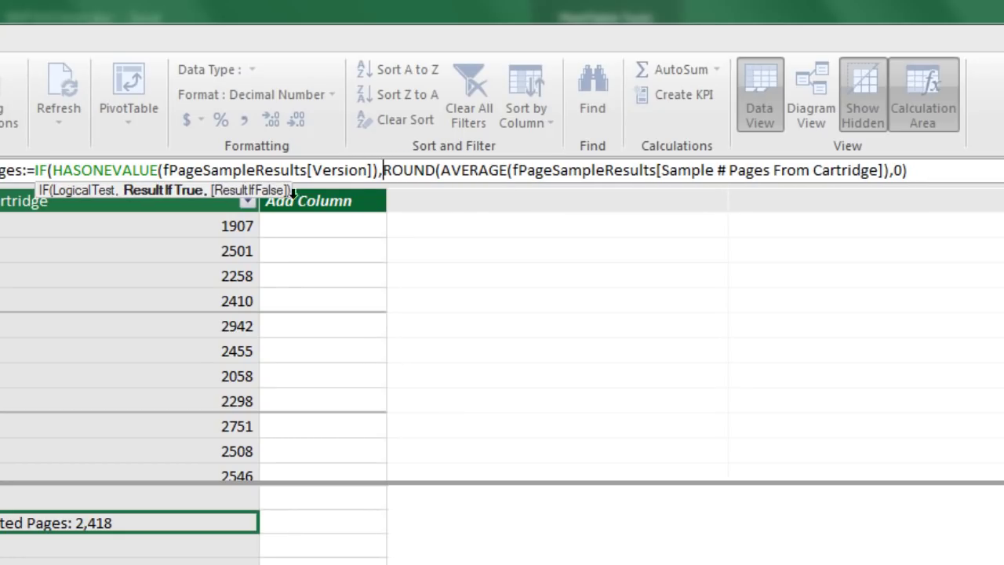
click(961, 171)
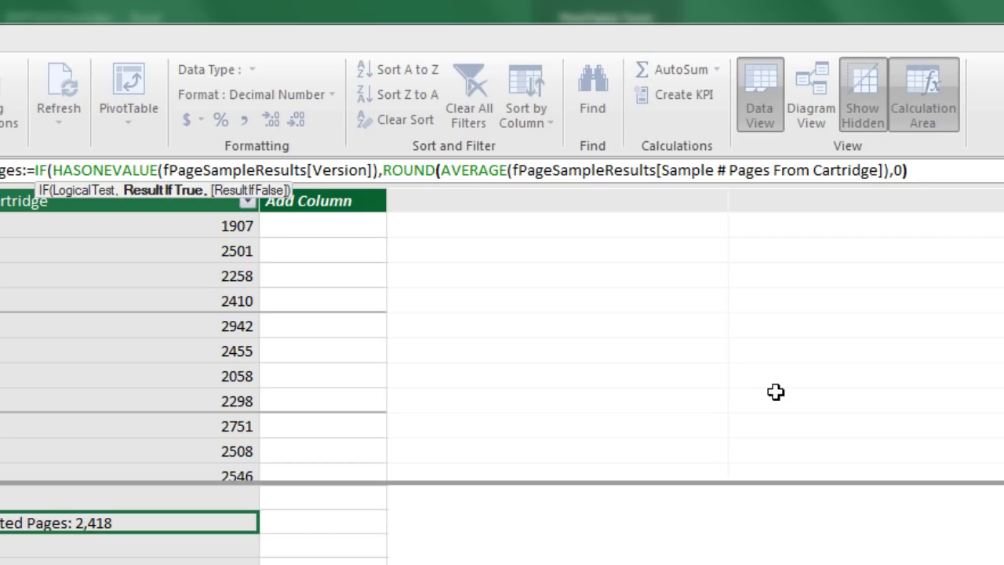
text())
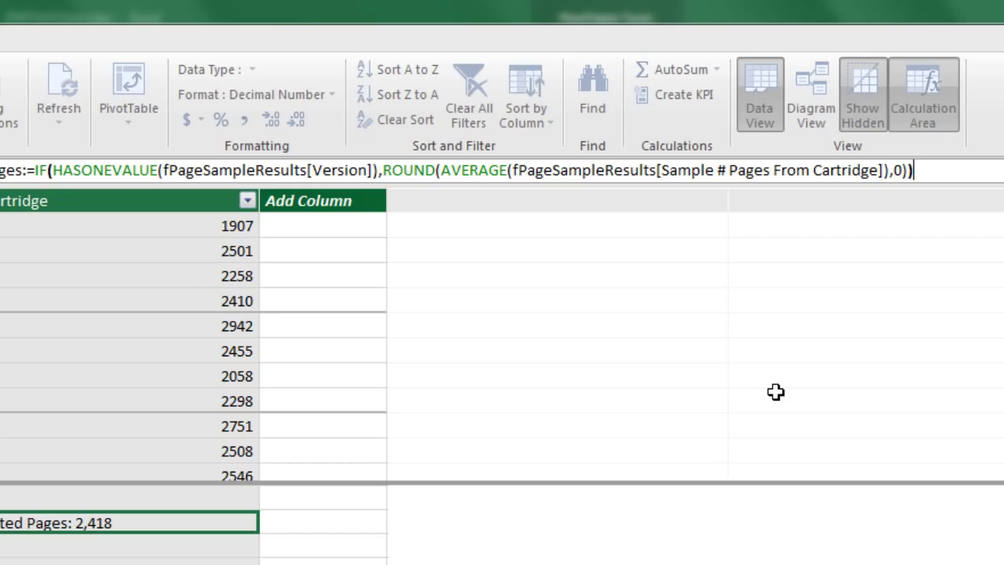
key(Return)
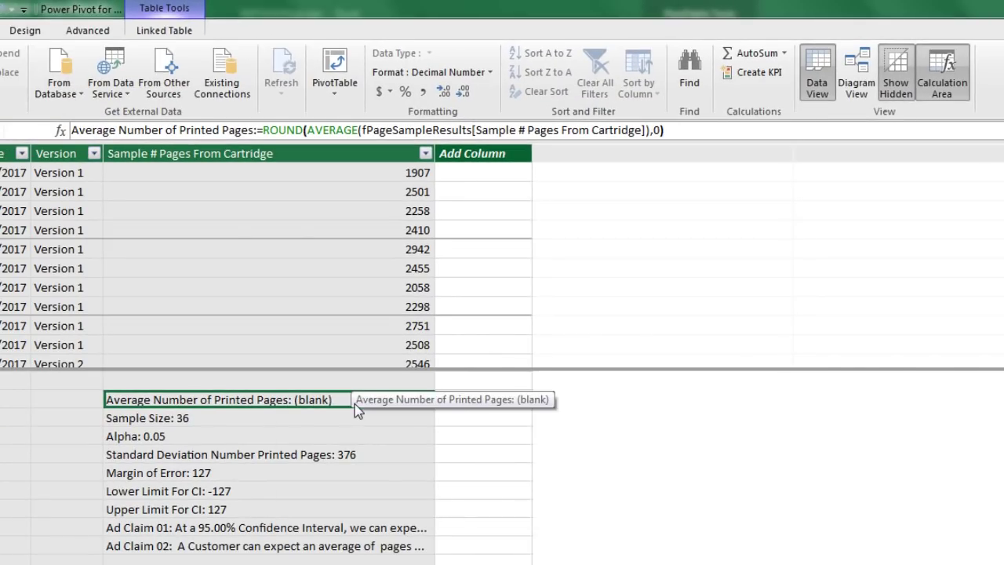
key(alt+Tab)
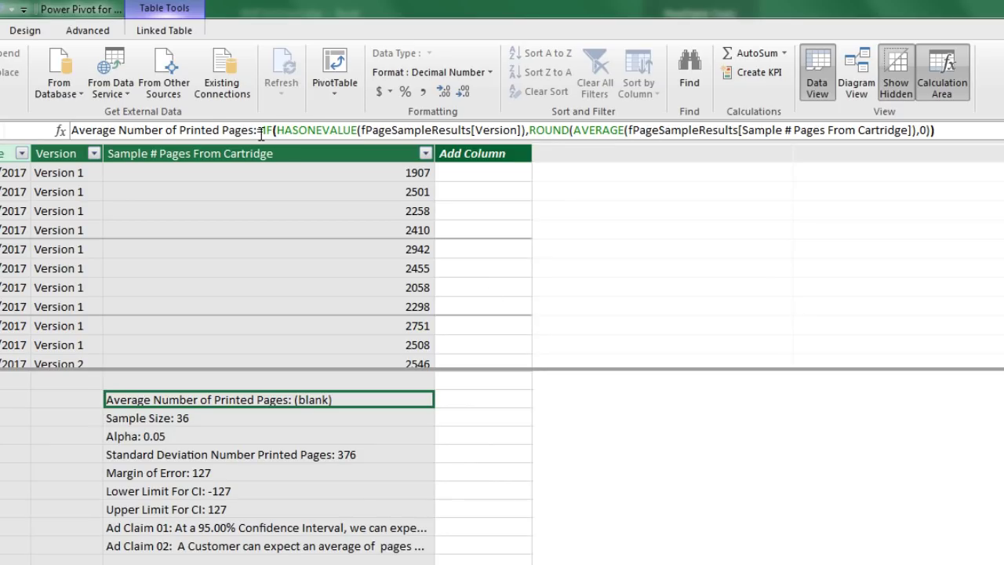
Copy the prefix IF(HASONEVALUE(fPageSampleResults[Version]), from the Average Number of Printed Pages formula and leave that formula as it is.
click(261, 133)
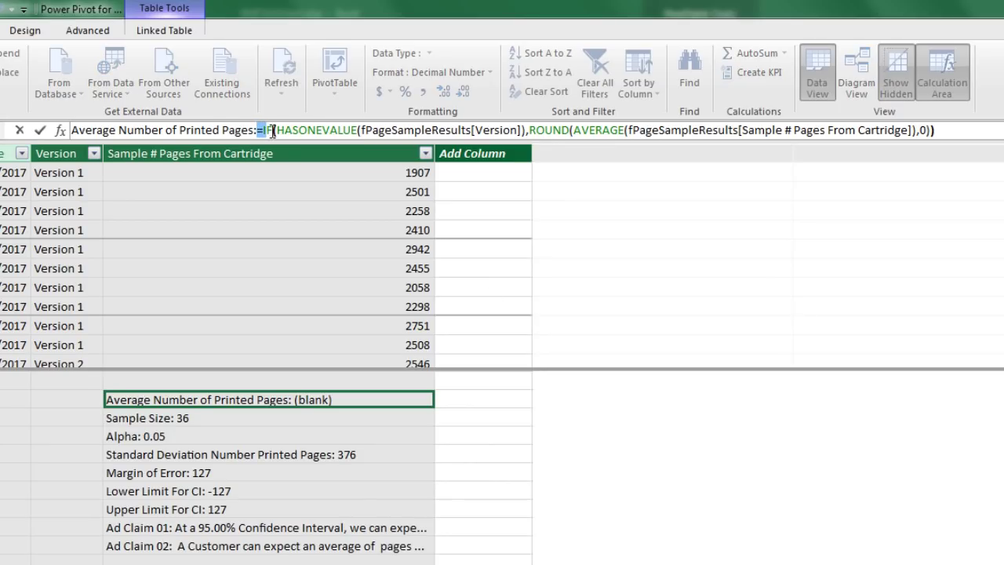
drag(273, 129, 532, 129)
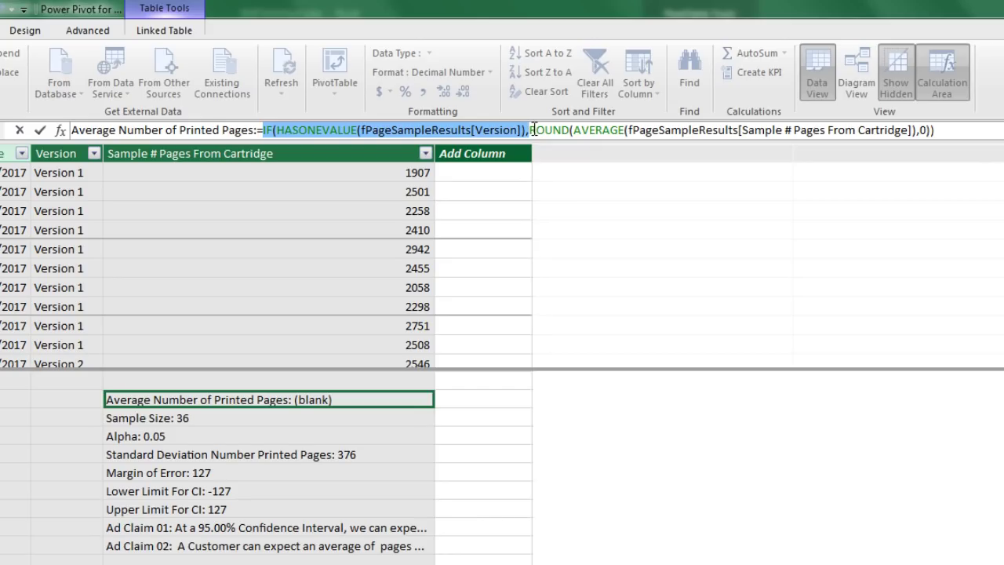
key(ctrl+c)
key(Escape)
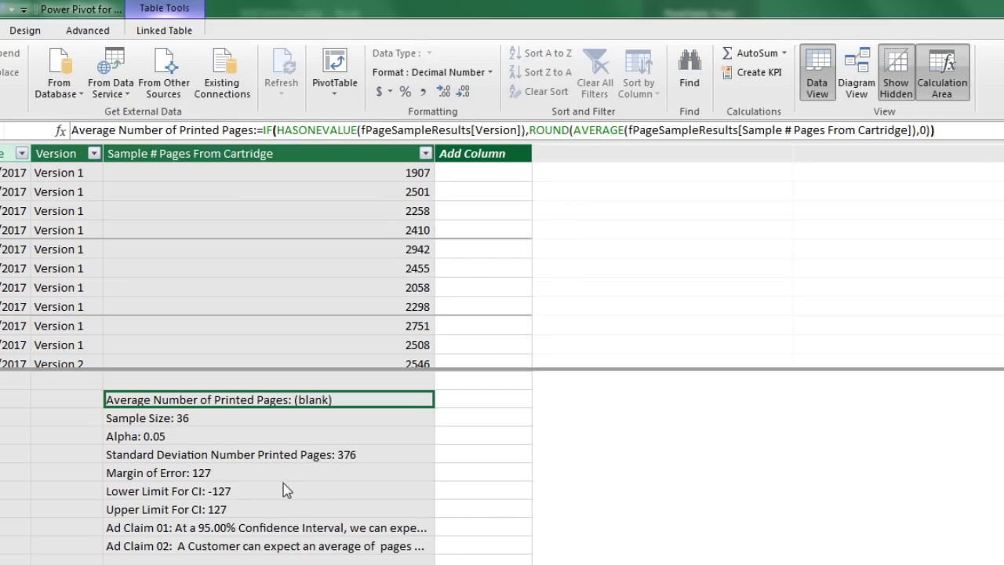
Wrap the Standard Deviation Number Printed Pages formula in the copied IF(HASONEVALUE(fPageSampleResults[Version]), test, close the parenthesis and commit it.
click(248, 456)
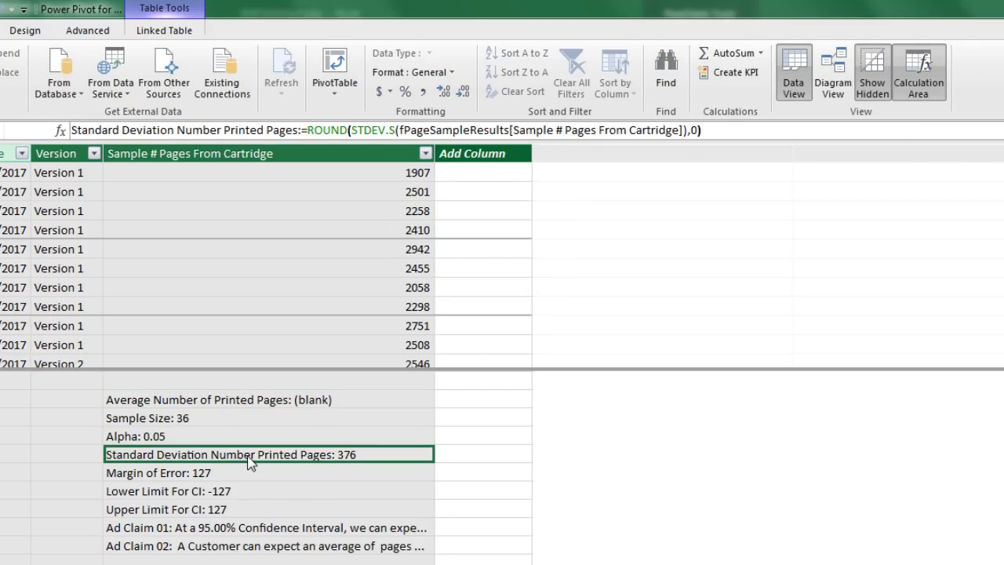
click(305, 130)
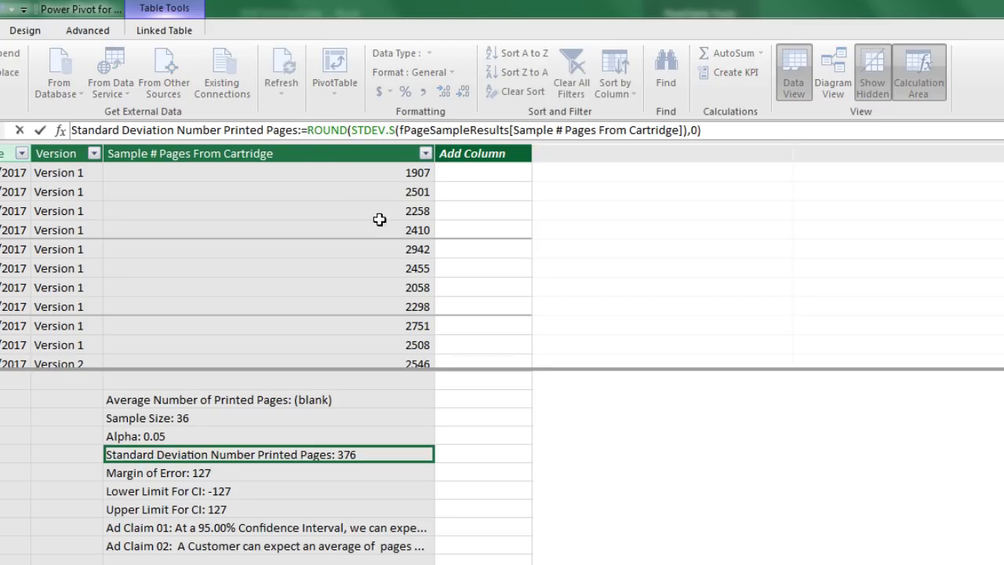
key(ctrl+v)
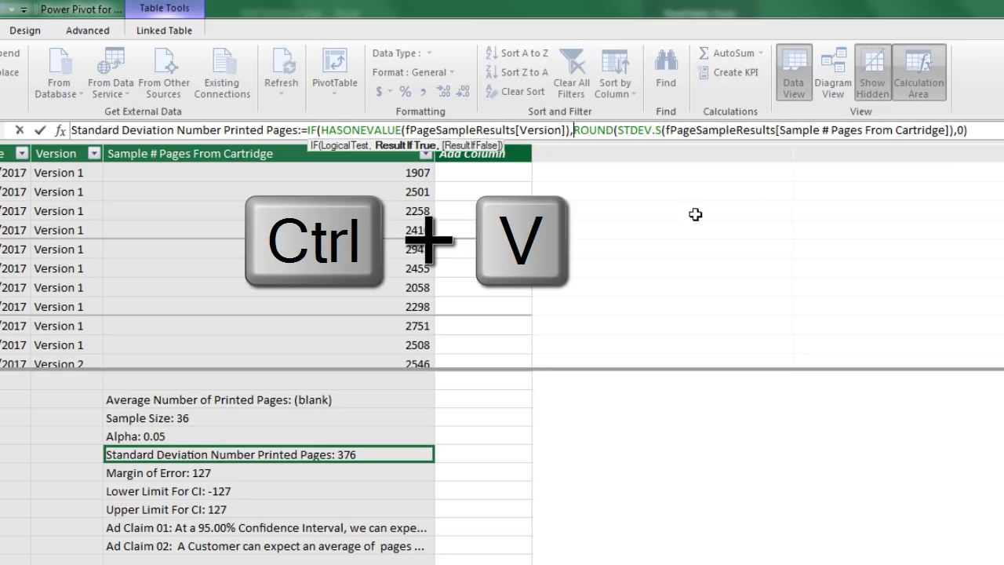
click(982, 130)
text())
key(Return)
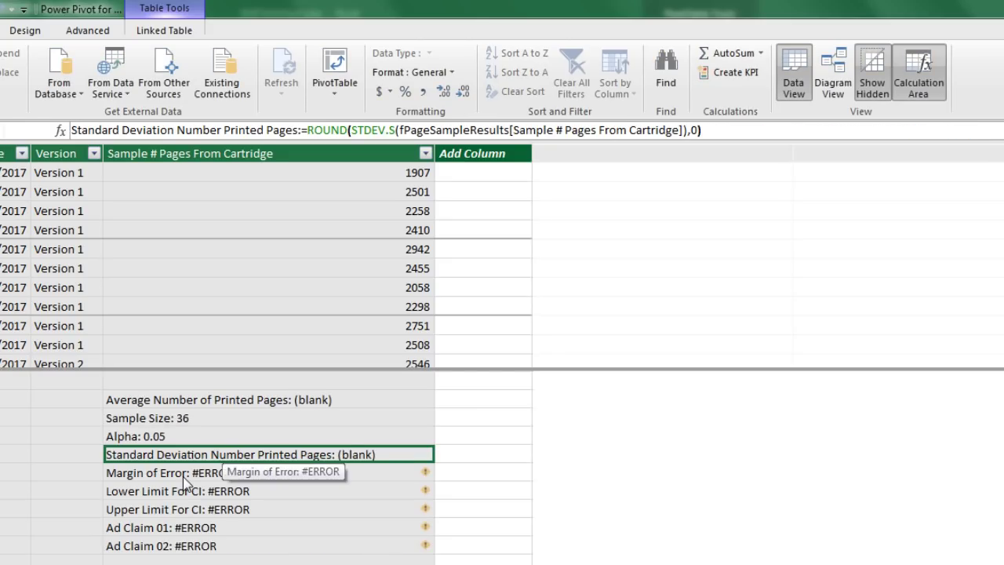
Wrap the Margin of Error formula in the copied IF(HASONEVALUE(fPageSampleResults[Version]), test, close the parenthesis and commit it.
click(185, 478)
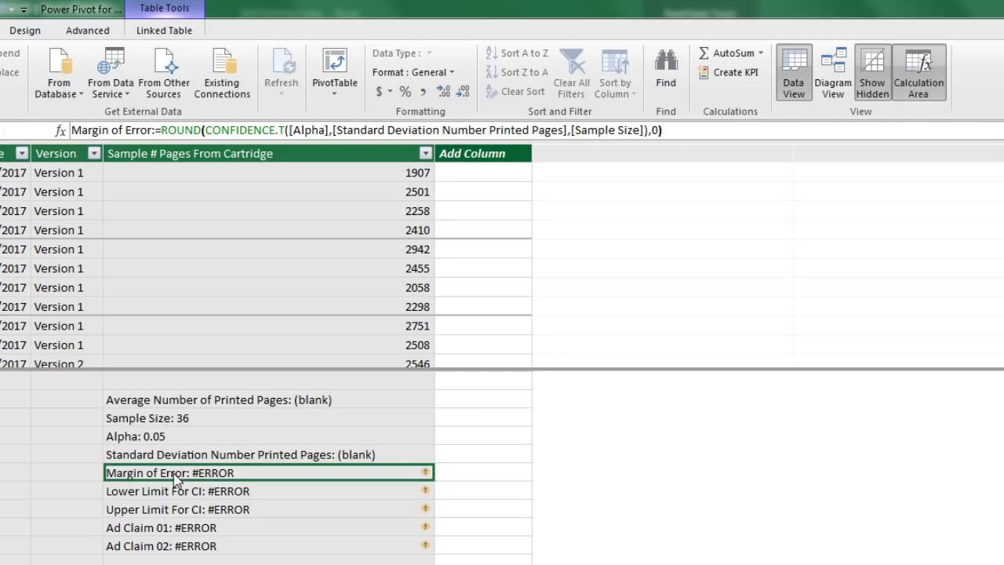
click(162, 130)
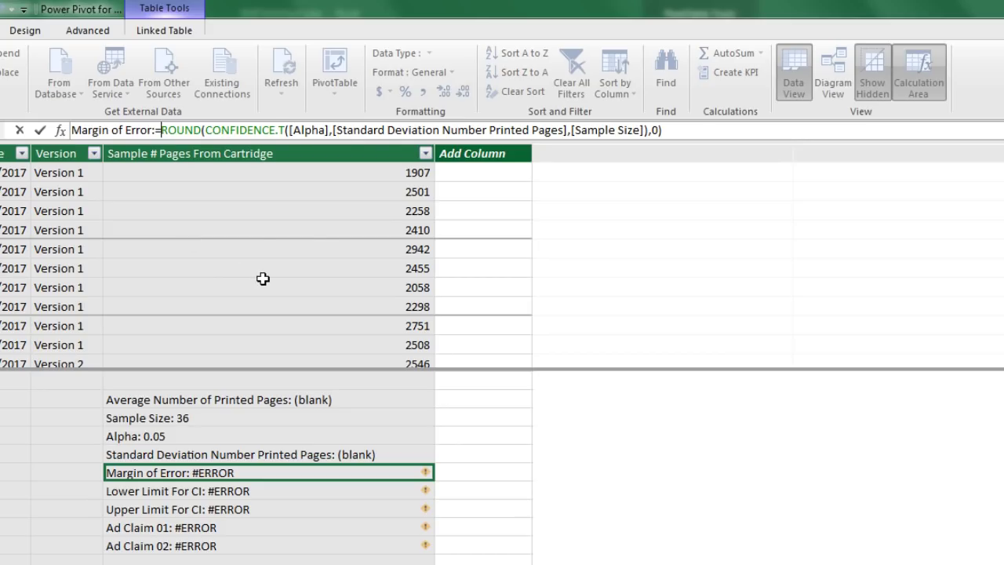
key(ctrl+v)
click(963, 130)
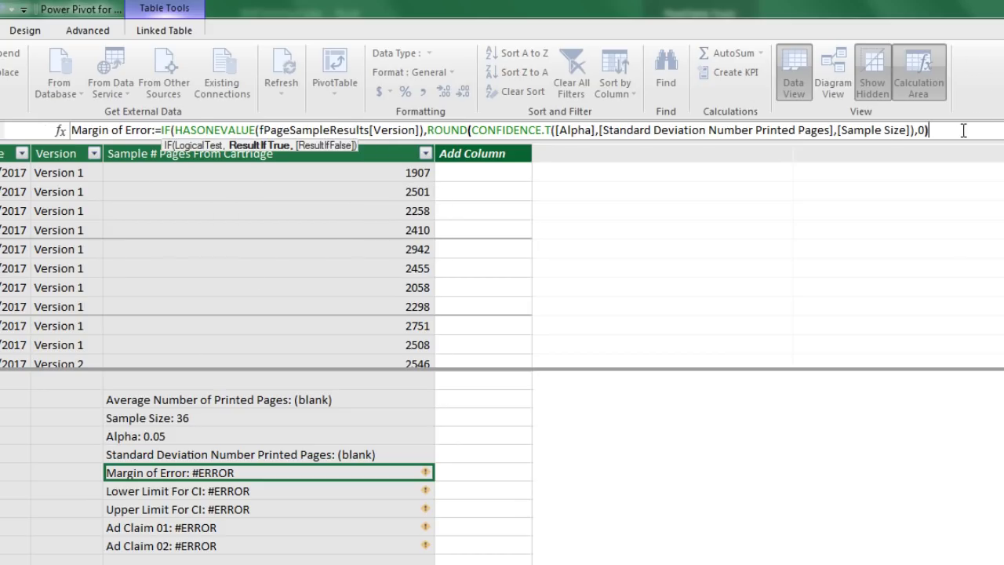
text())
key(Return)
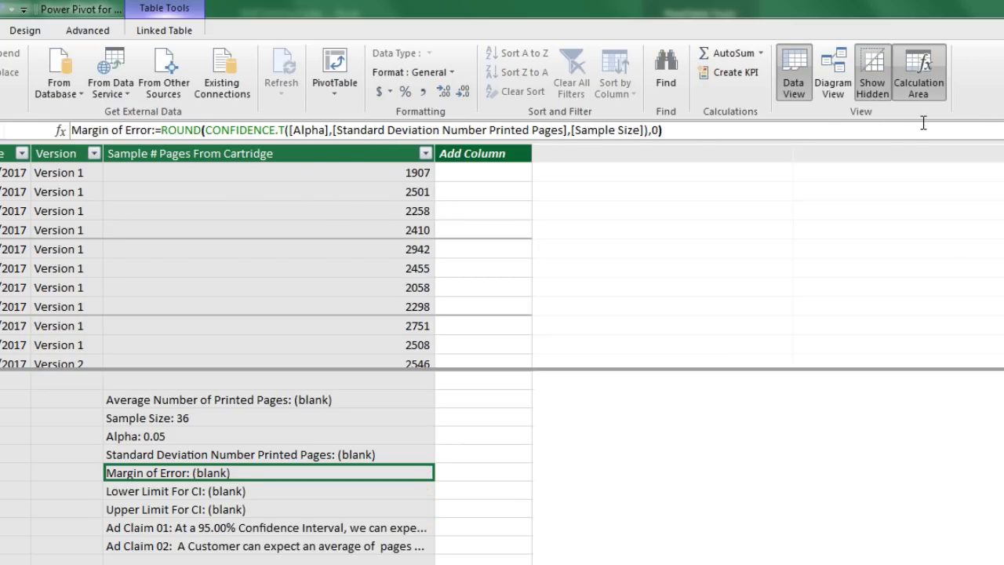
Wrap the Ad Claim 01 text formula in the copied IF(HASONEVALUE(fPageSampleResults[Version]), test, close the parenthesis and commit it.
click(171, 531)
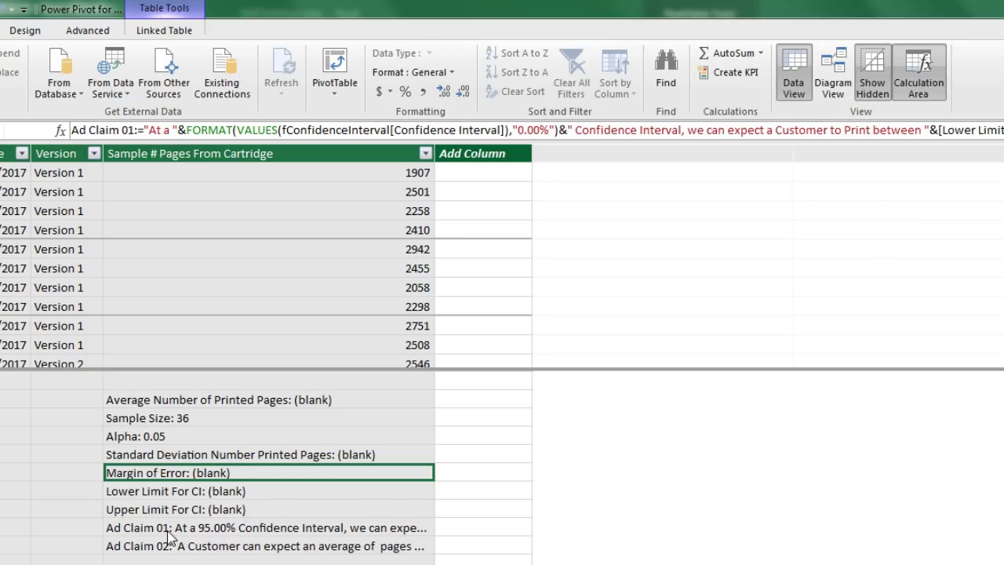
click(142, 130)
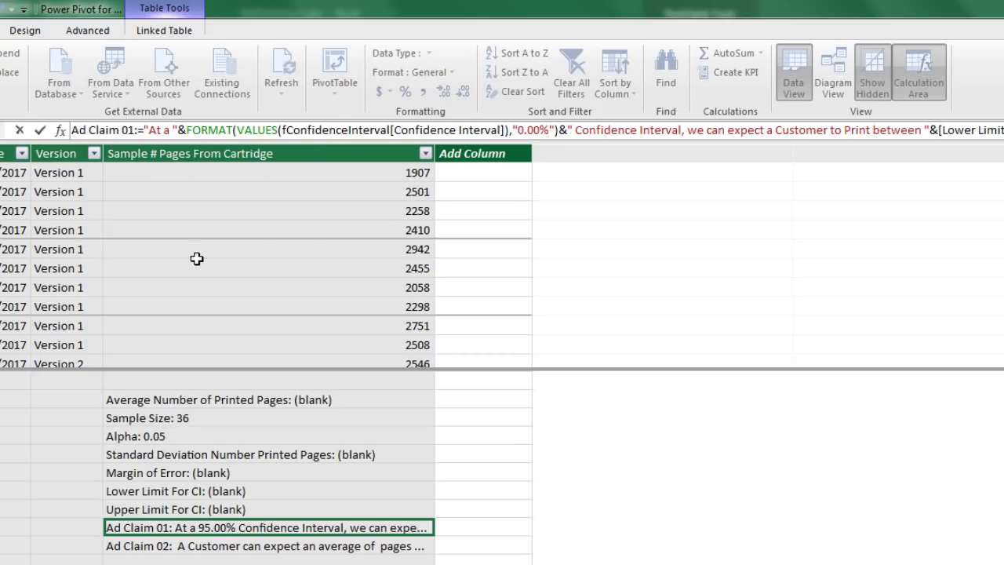
key(ctrl+v)
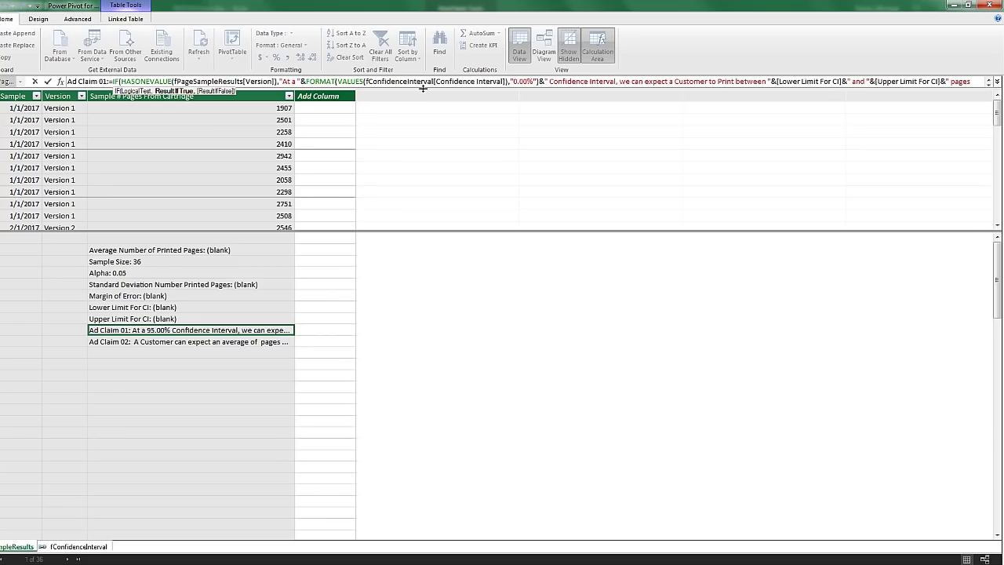
drag(422, 88, 330, 102)
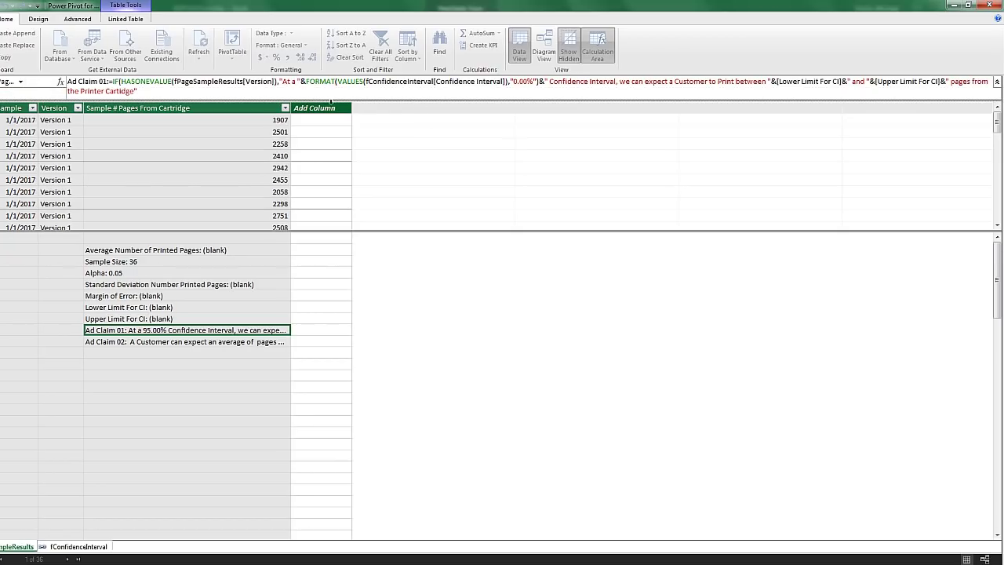
click(159, 93)
key(Return)
Wrap the Ad Claim 02 formula in the copied IF(HASONEVALUE(fPageSampleResults[Version]), test, commit it and return to the Excel workbook.
click(152, 341)
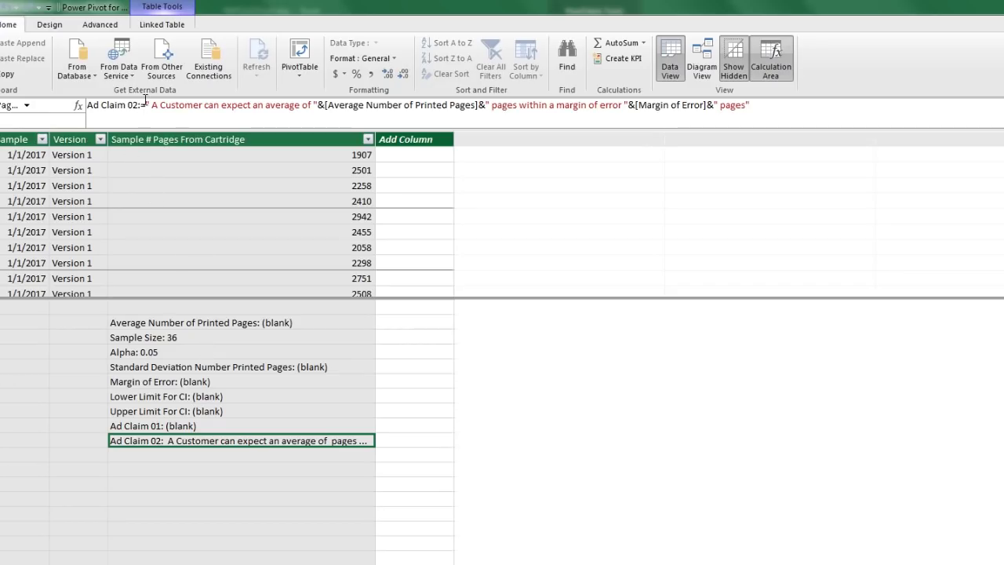
click(145, 99)
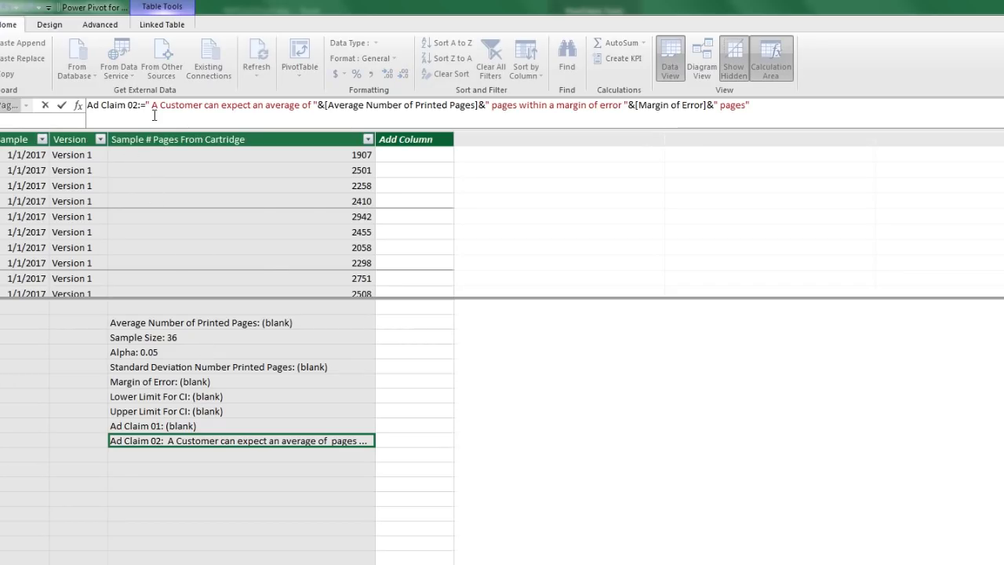
key(ctrl+v)
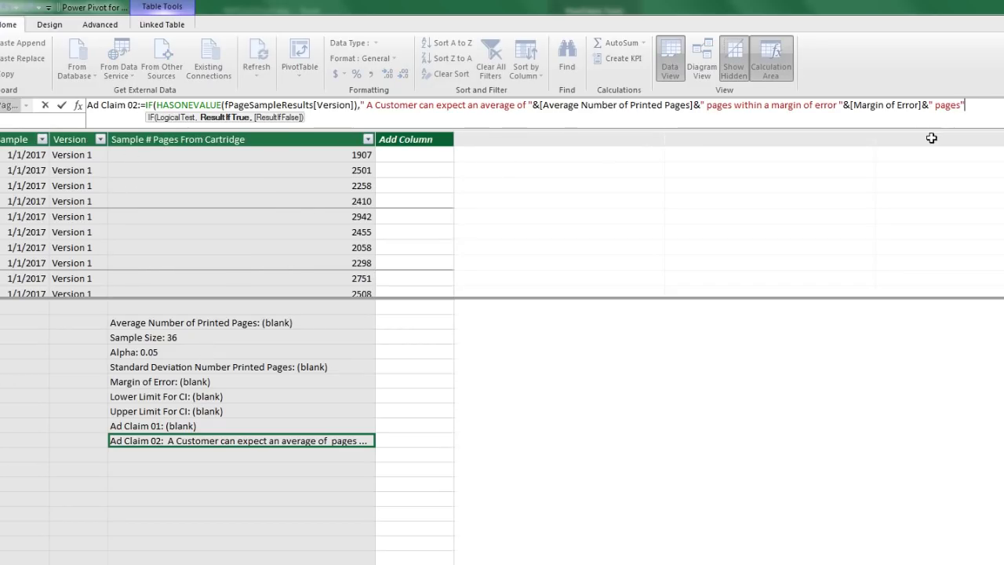
text())
key(Return)
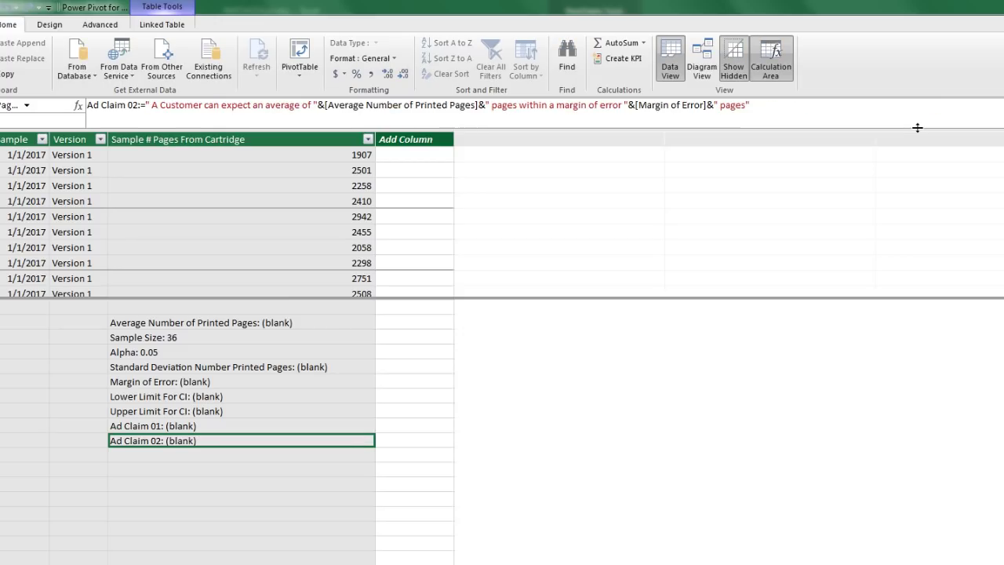
click(980, 29)
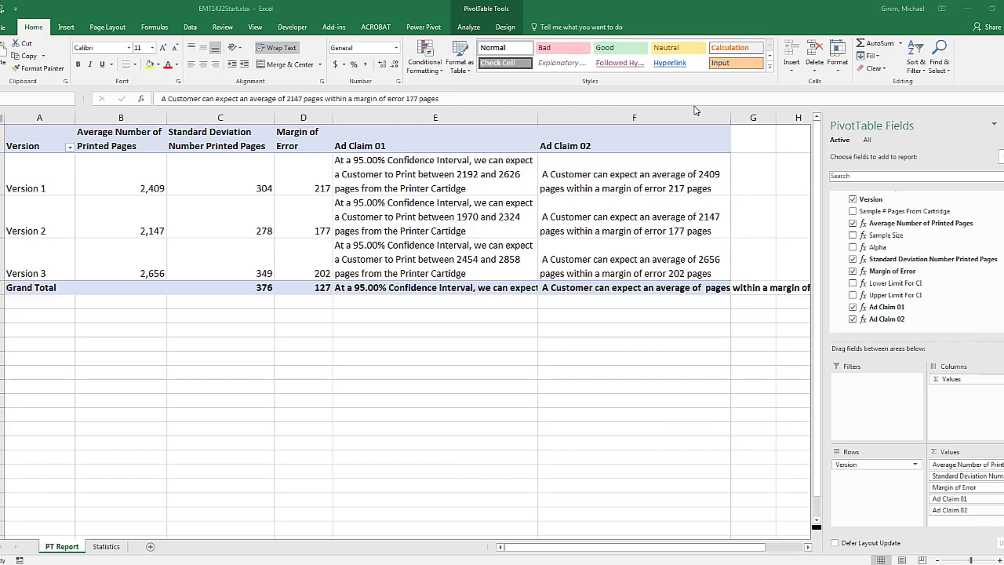
Review the Version 1 average, standard deviation, margin of error and both ad claims in the PivotTable report.
scroll(650, 163, down, 1)
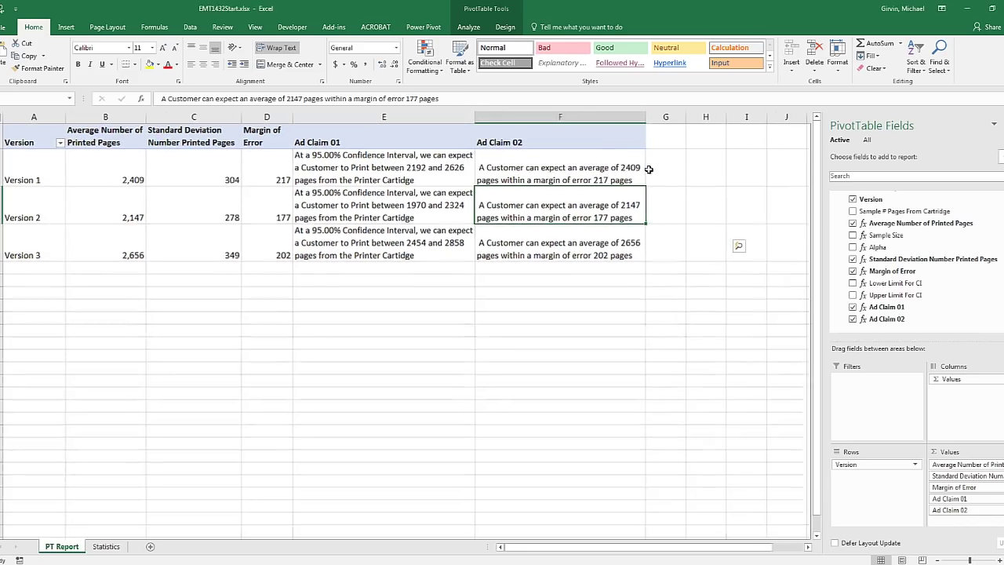
click(134, 180)
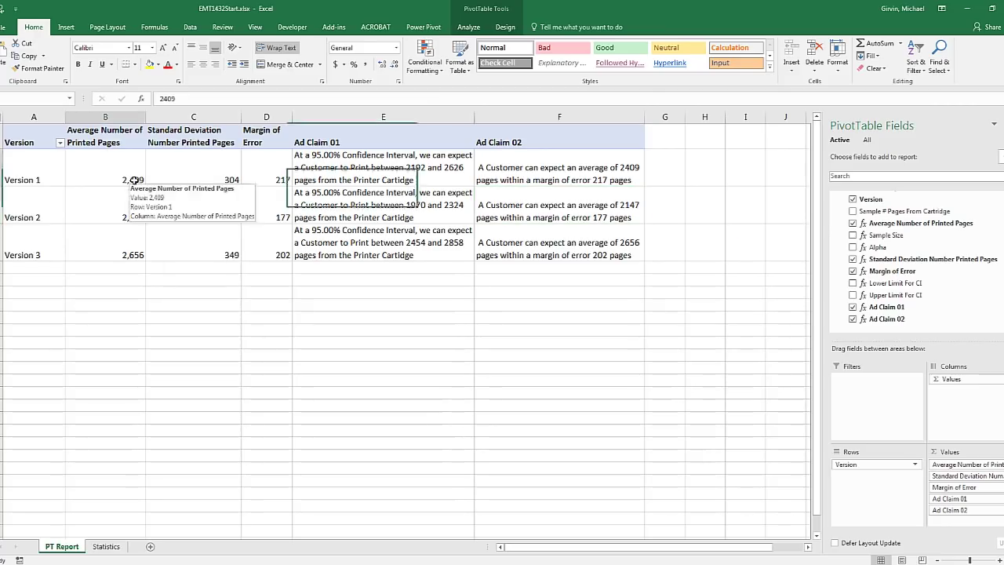
click(207, 167)
click(276, 180)
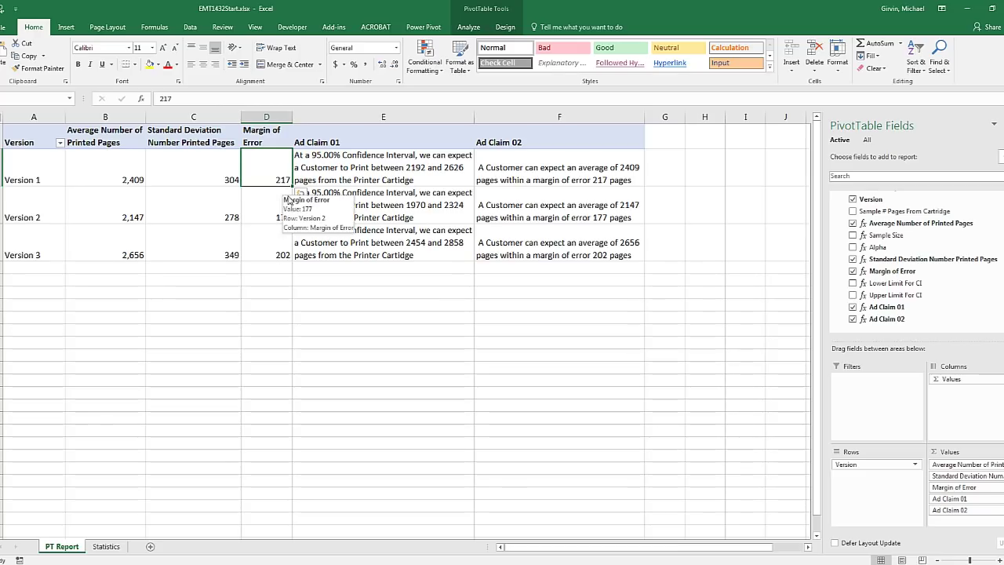
click(399, 163)
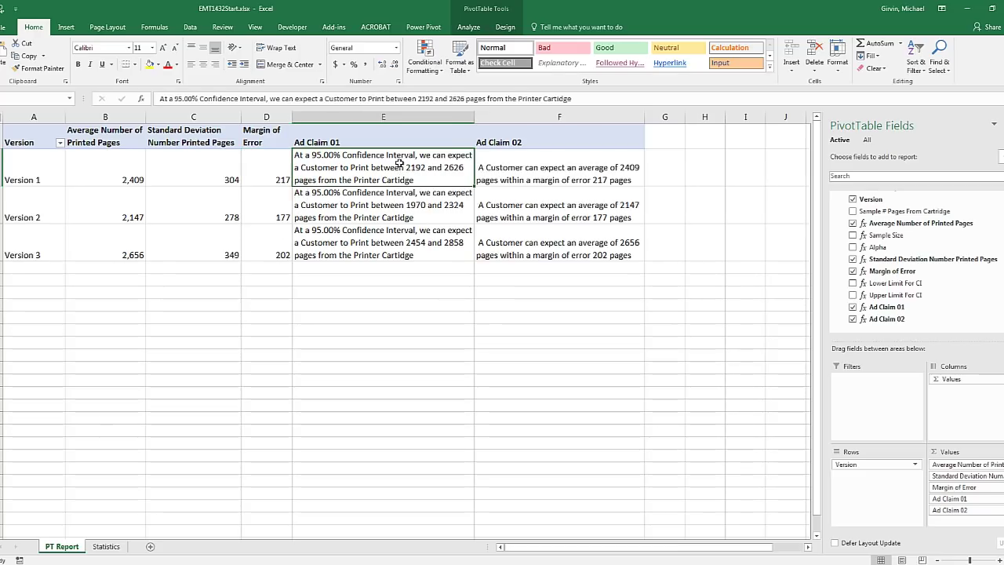
click(573, 167)
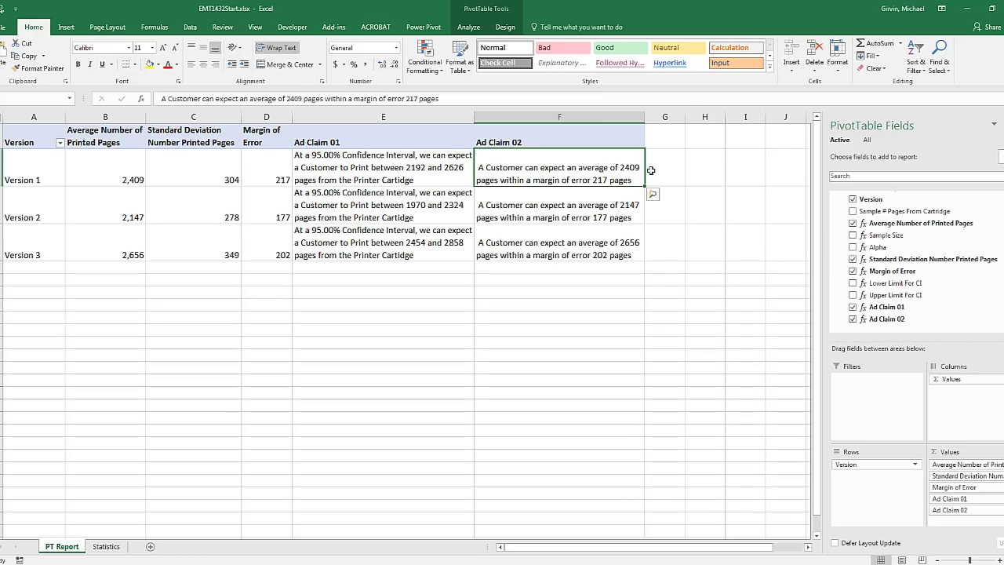
Switch to the Power Pivot window and review the measure formulas in order from Average Number of Printed Pages through Ad Claim 01.
key(alt+Tab)
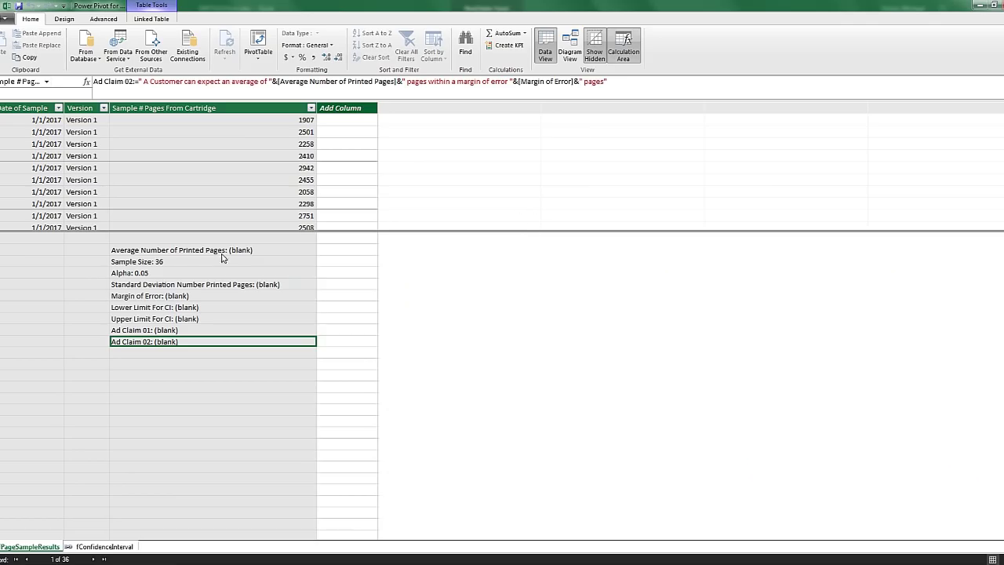
click(210, 253)
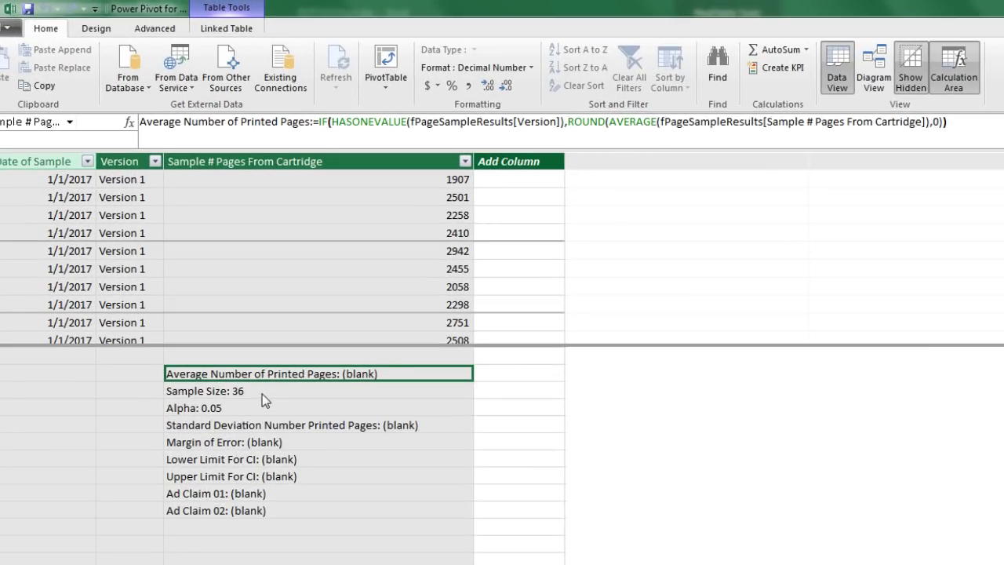
click(262, 392)
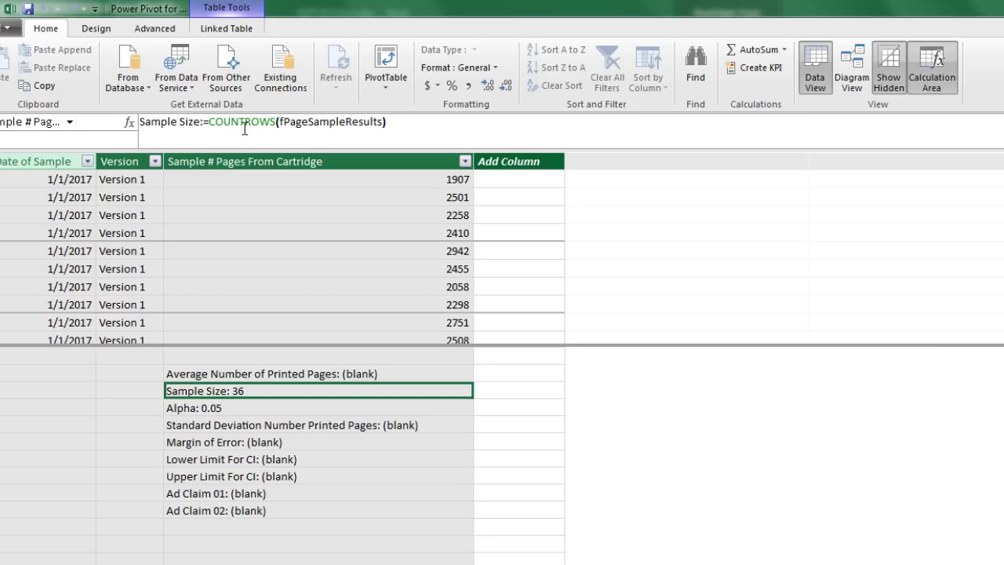
click(250, 407)
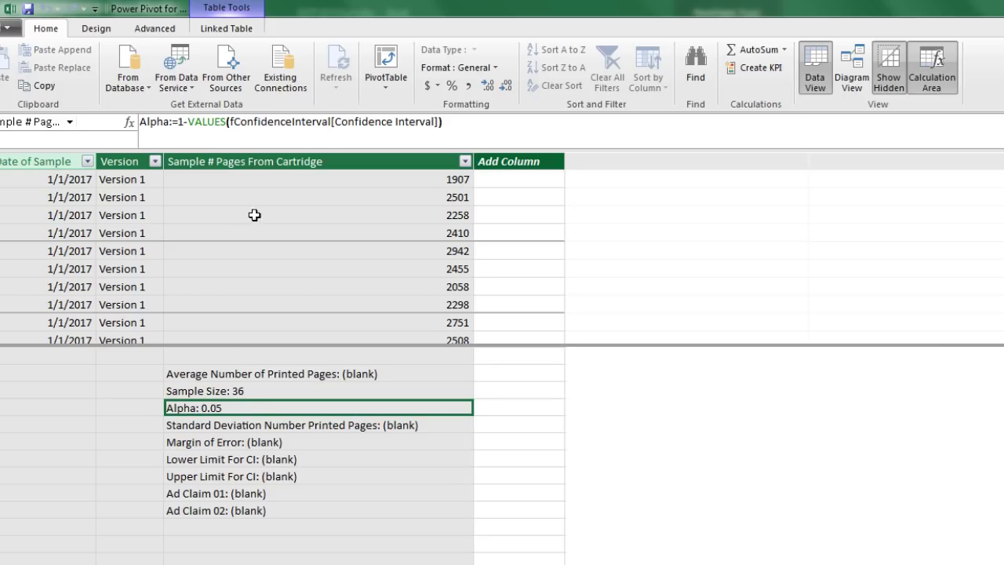
click(250, 427)
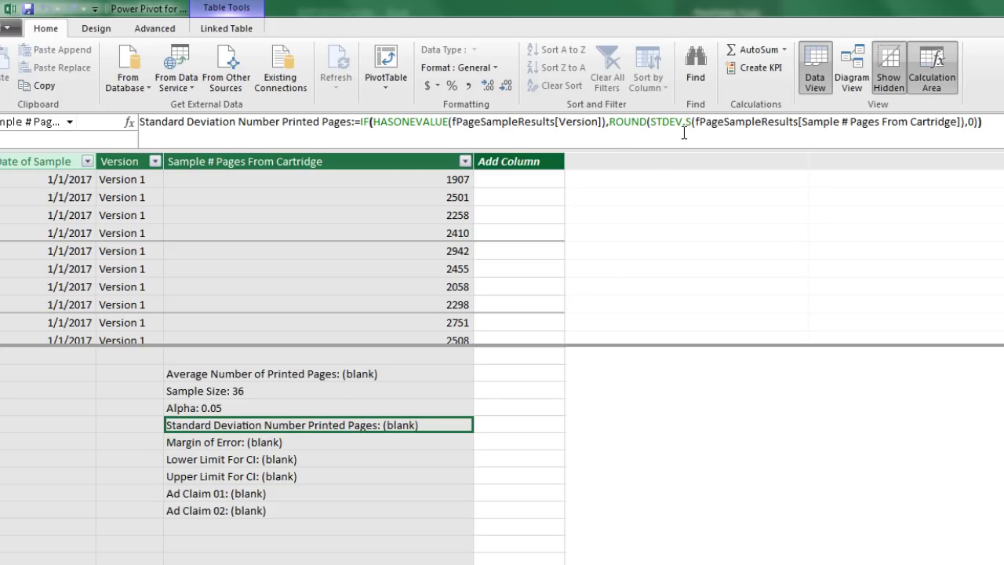
click(242, 442)
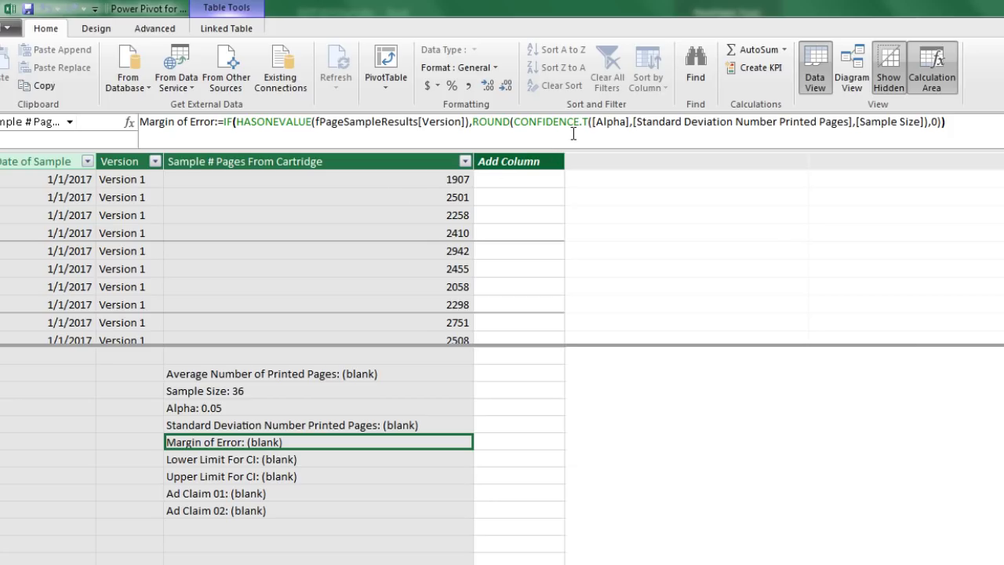
click(226, 461)
click(227, 476)
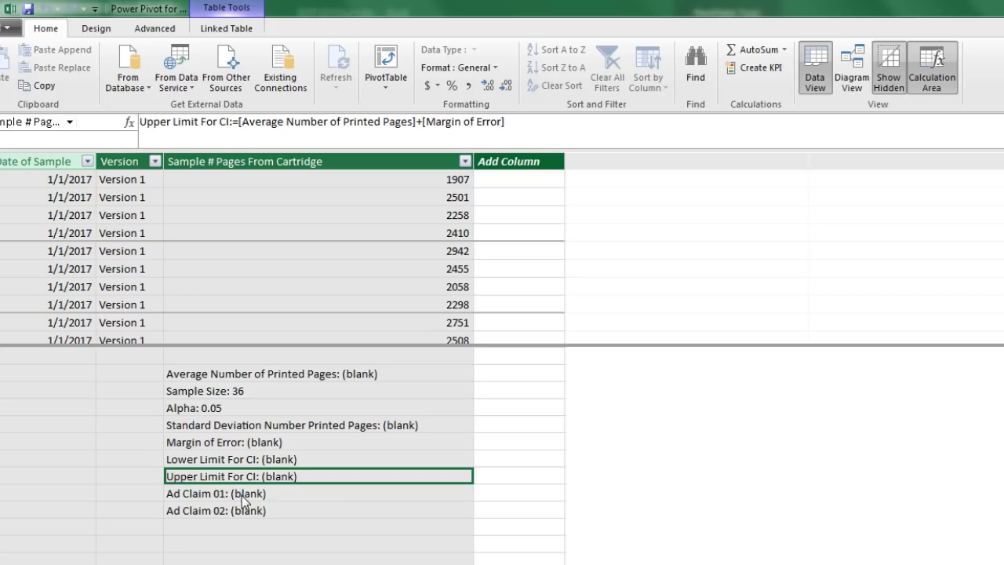
click(242, 494)
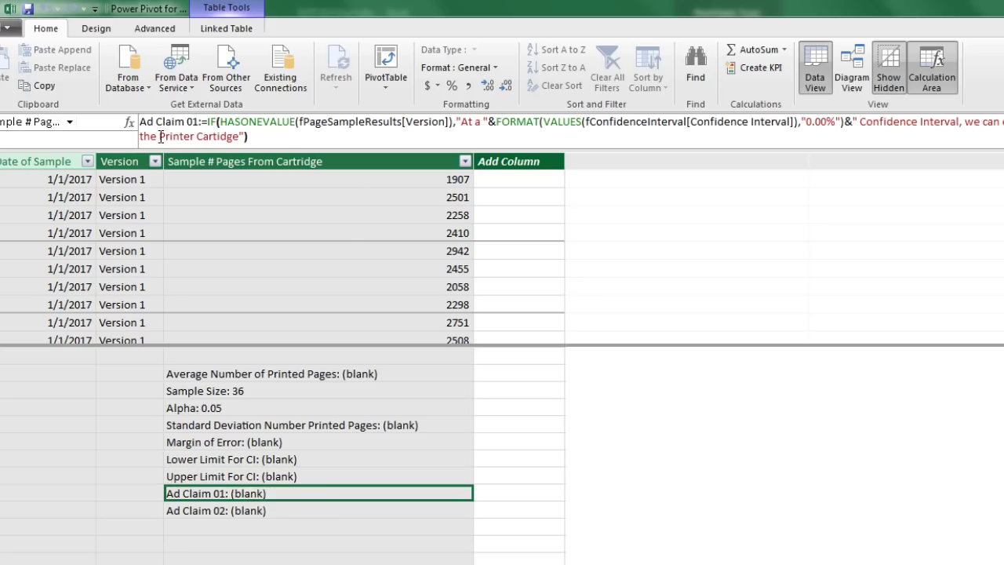